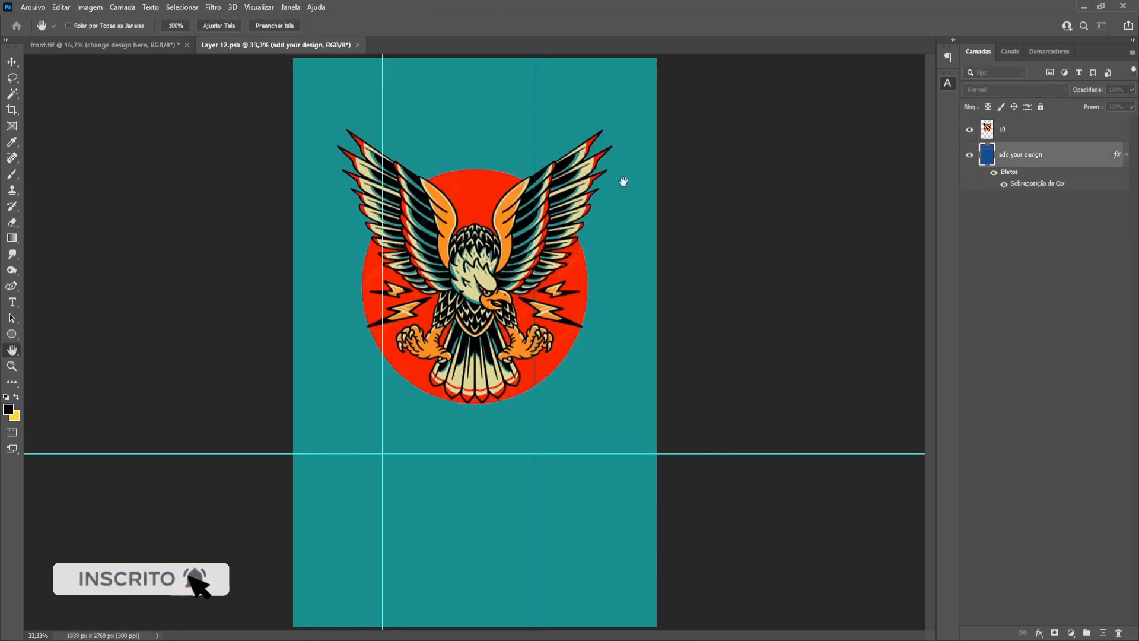
# Step: Recolour the body design's background from teal to blue and return to the hoodie mockup
pyautogui.click(558, 235)
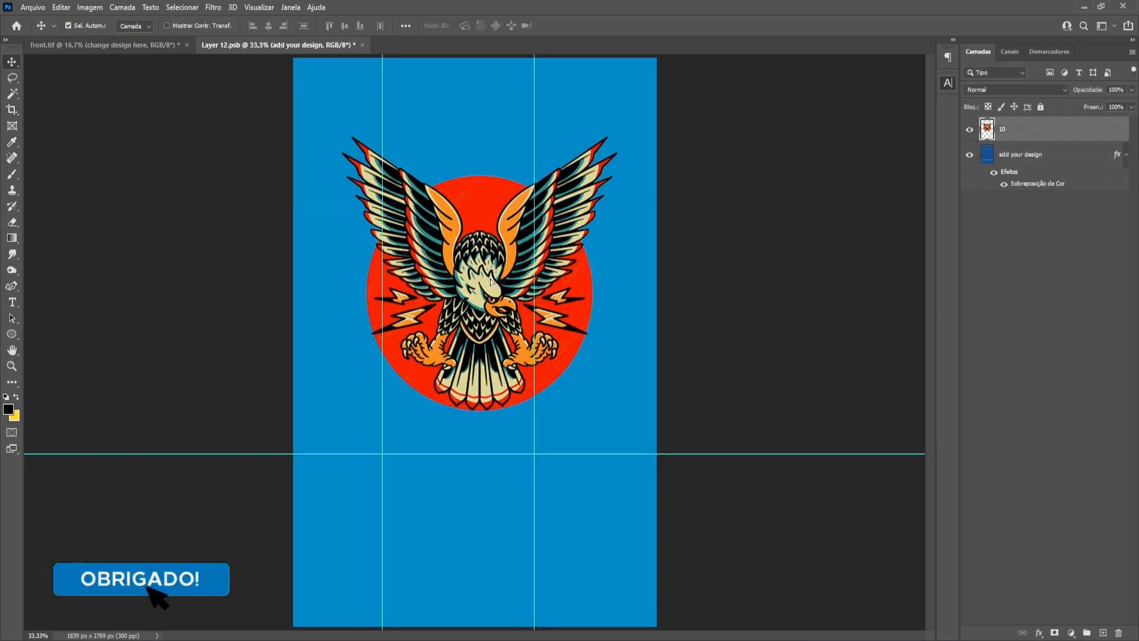
pyautogui.click(137, 45)
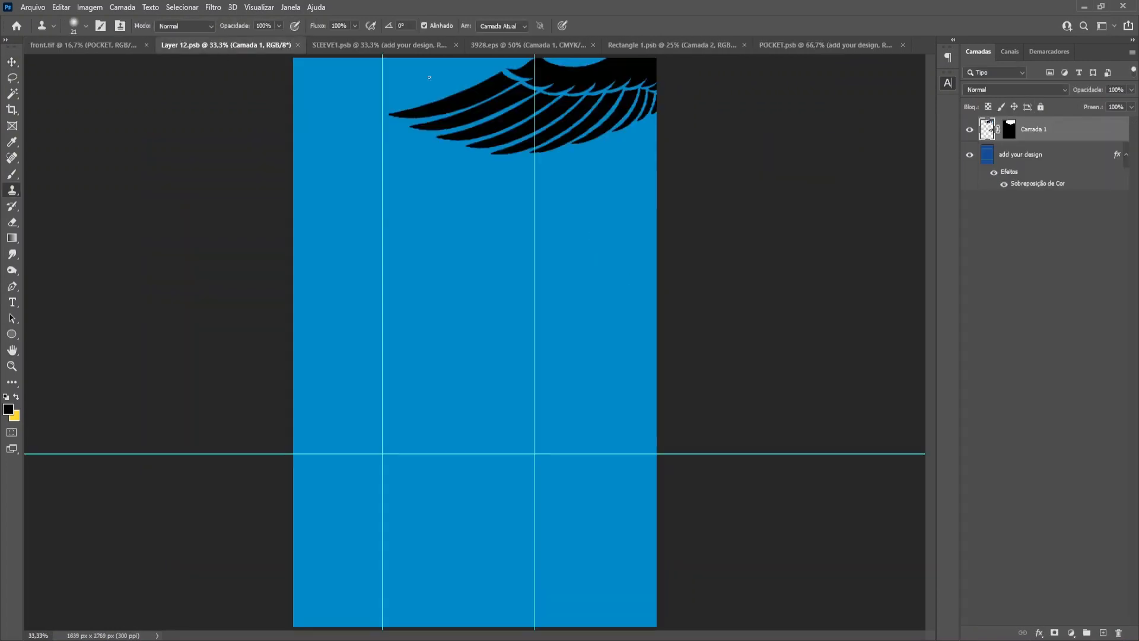
# Step: Close all the open artwork and smart-object documents, keeping only front.tif
pyautogui.click(298, 46)
pyautogui.click(306, 46)
pyautogui.click(293, 45)
pyautogui.click(308, 46)
pyautogui.click(317, 46)
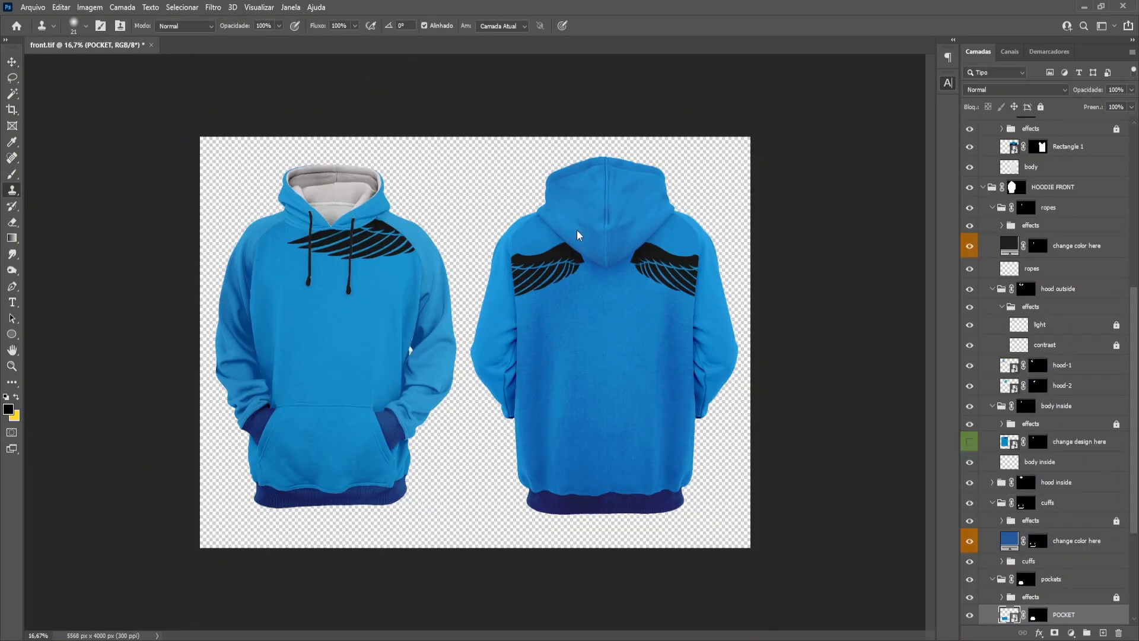
# Step: Set the opacity of Layer 2 in the back body's effects group to 1%
pyautogui.press('v')
pyautogui.click(587, 285)
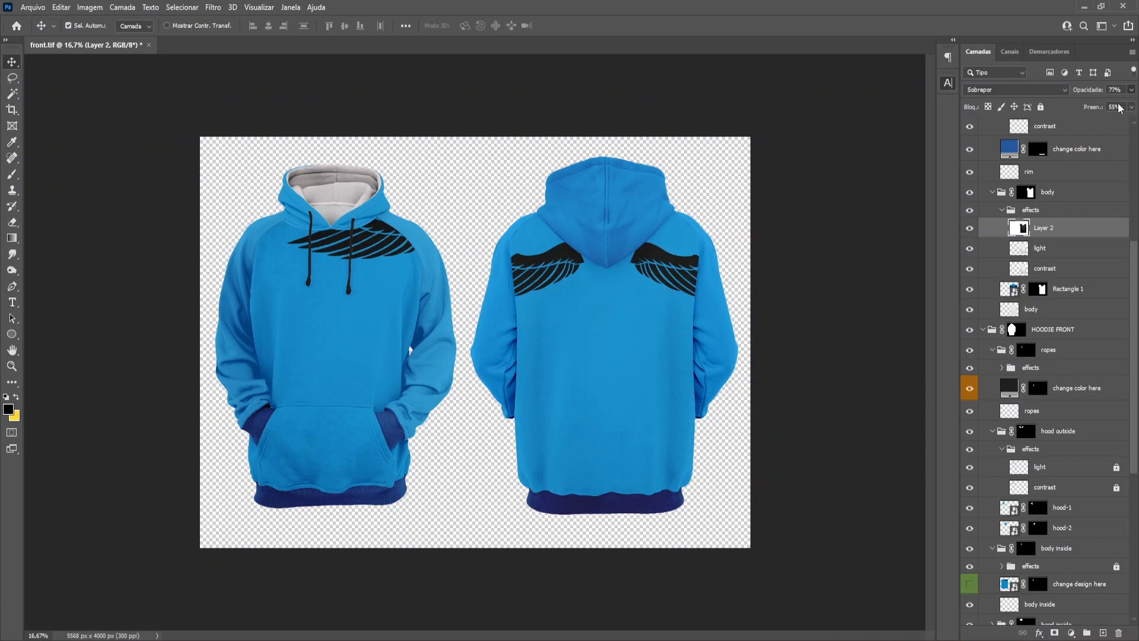
pyautogui.press('1')
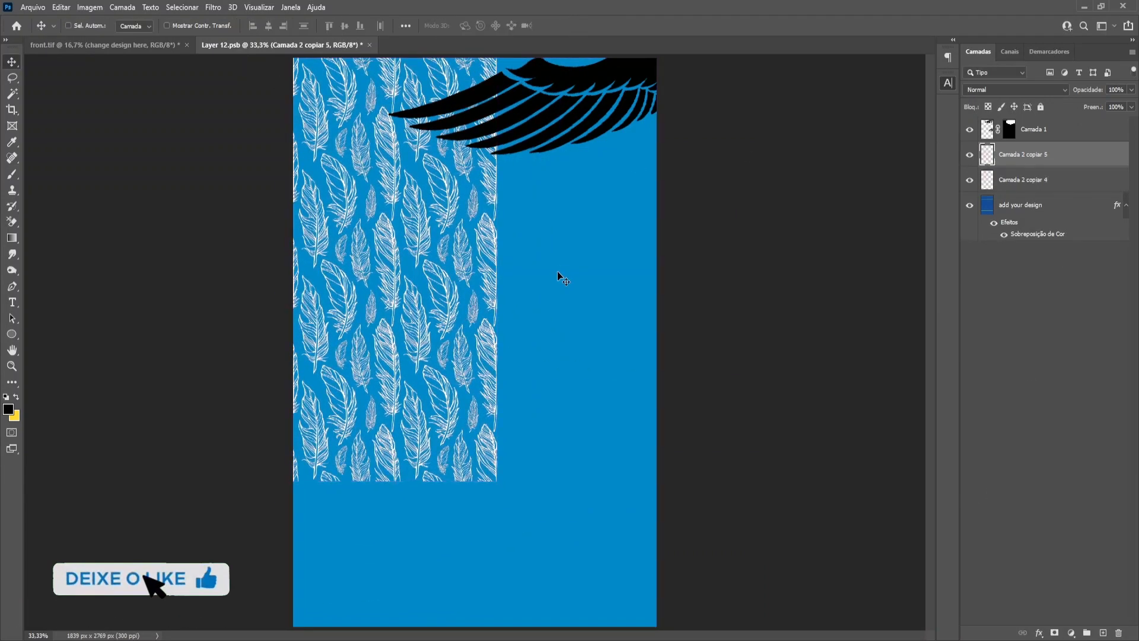
# Step: Extend the white feather pattern across the empty side of the front body design
pyautogui.moveTo(559, 274); pyautogui.dragTo(779, 279)
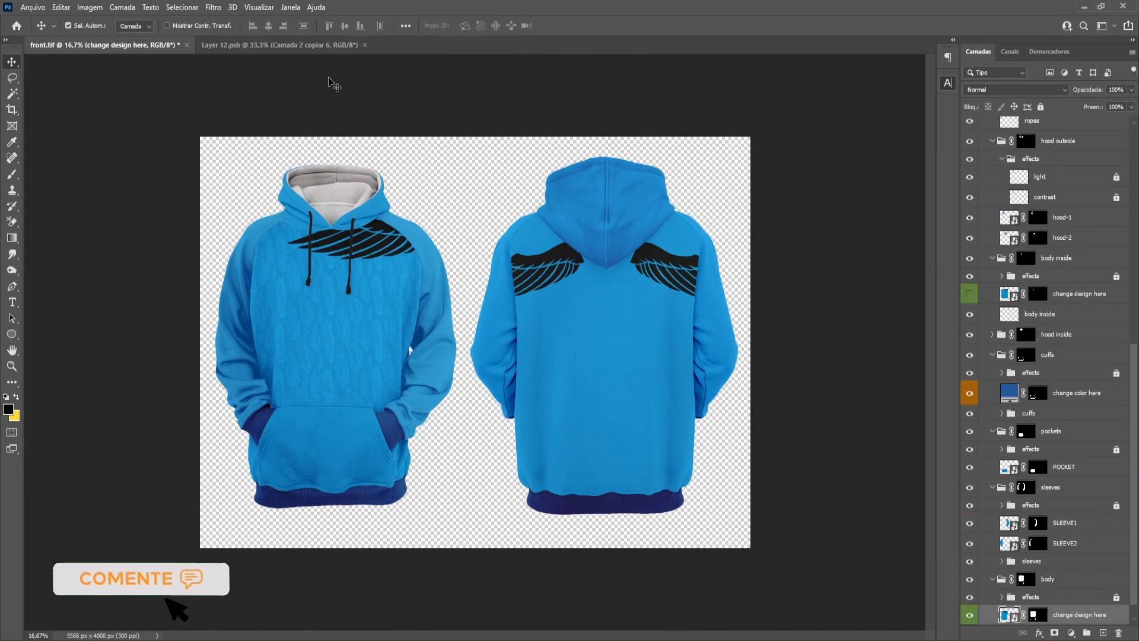
pyautogui.click(1051, 135)
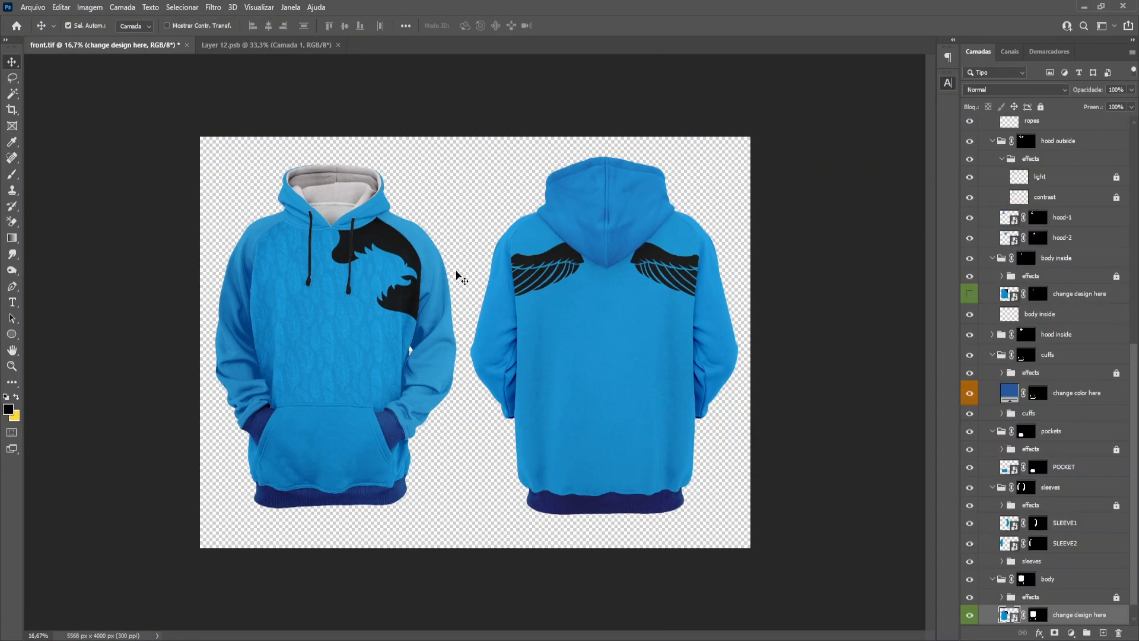
# Step: Lower the fill of the front sleeves' light layer and lock their effects group
pyautogui.doubleClick(1036, 275)
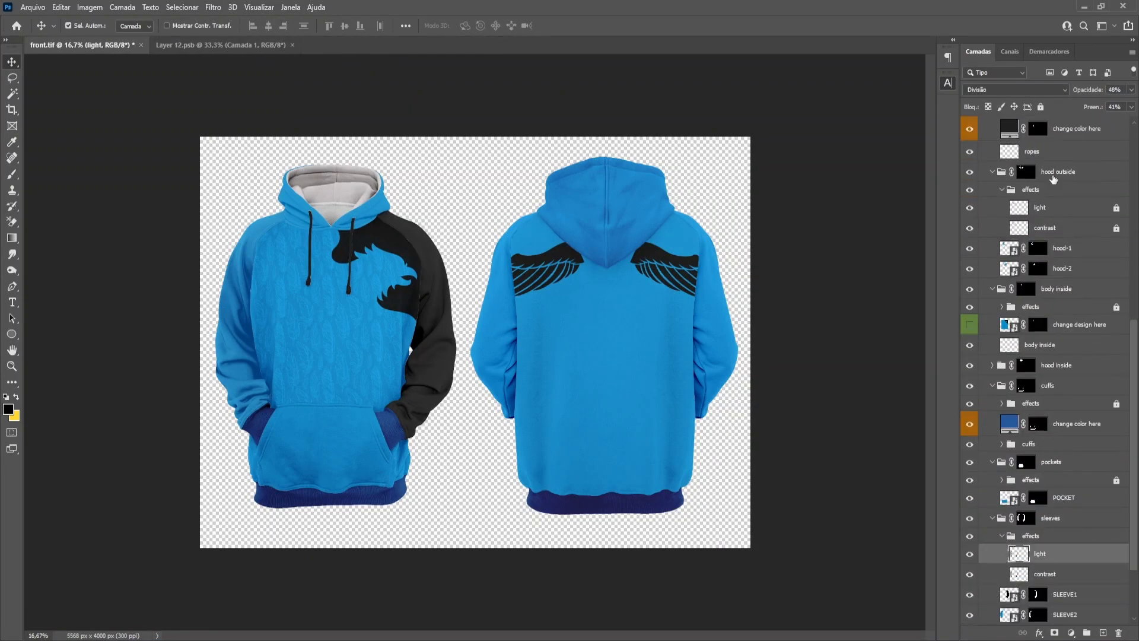
pyautogui.moveTo(1096, 107); pyautogui.dragTo(1092, 110)
pyautogui.click(1001, 535)
pyautogui.click(1041, 107)
# Step: Show the white Layer 0 background behind the two hoodies
pyautogui.scroll(-2, 1032, 439)
pyautogui.click(970, 616)
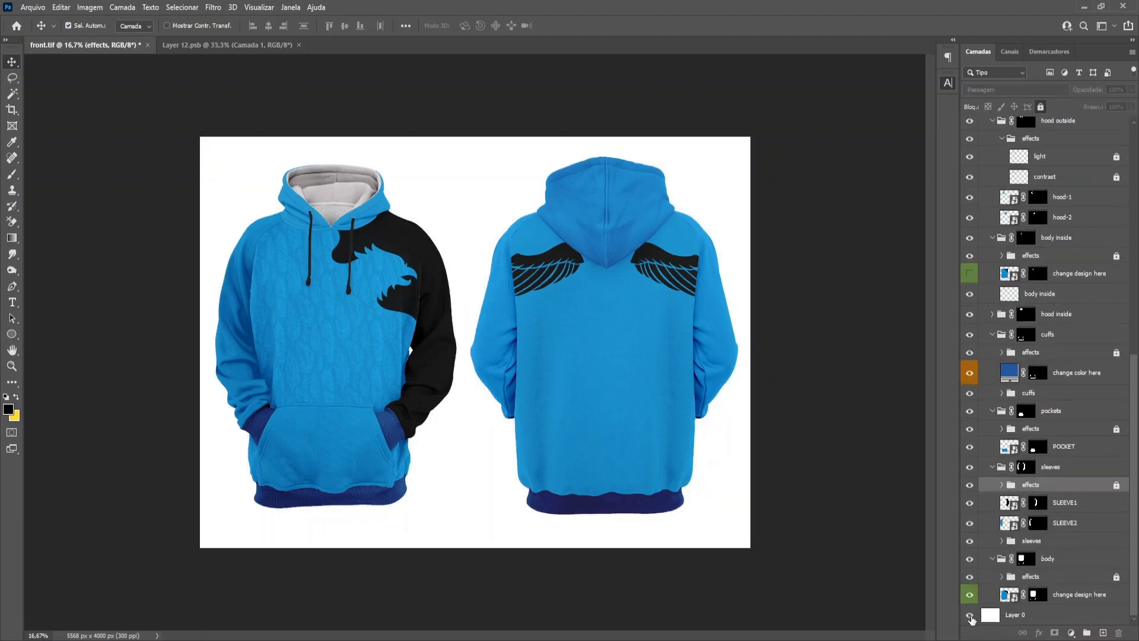
# Step: Merge the two black eagle shape layers in Layer 12.psb, save the design and return to the hoodie mockup
pyautogui.click(227, 46)
pyautogui.press('e')
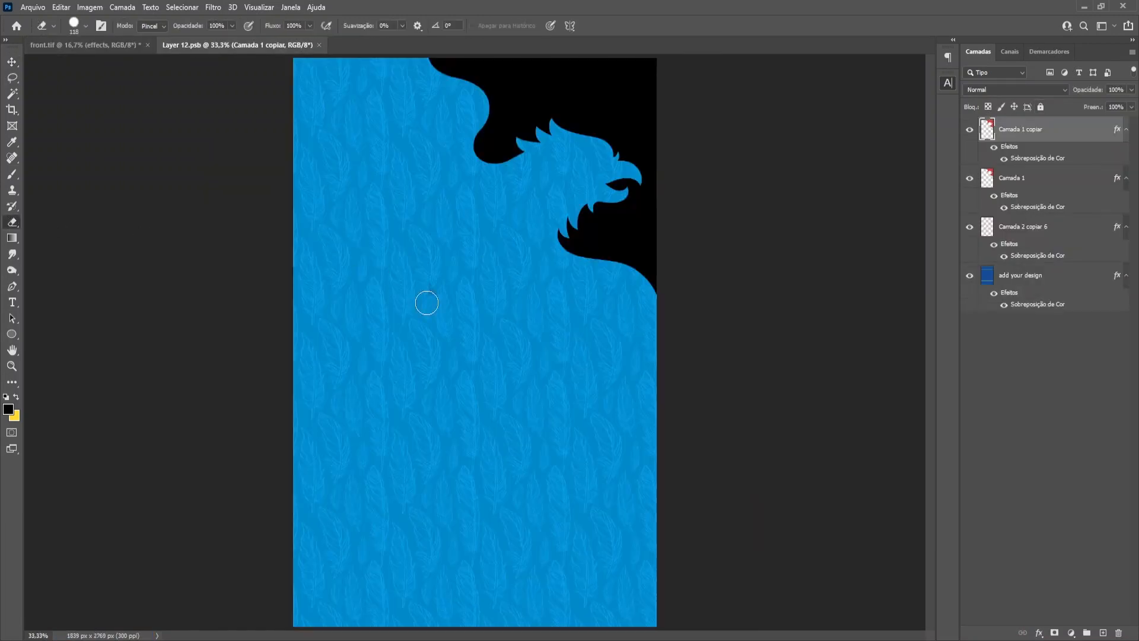
pyautogui.keyDown('shift'); pyautogui.click(1049, 131); pyautogui.keyUp('shift')
pyautogui.rightClick(1050, 134)
pyautogui.hotkey('ctrl', 'e')
pyautogui.hotkey('ctrl', 's')
pyautogui.click(110, 47)
pyautogui.press('v')
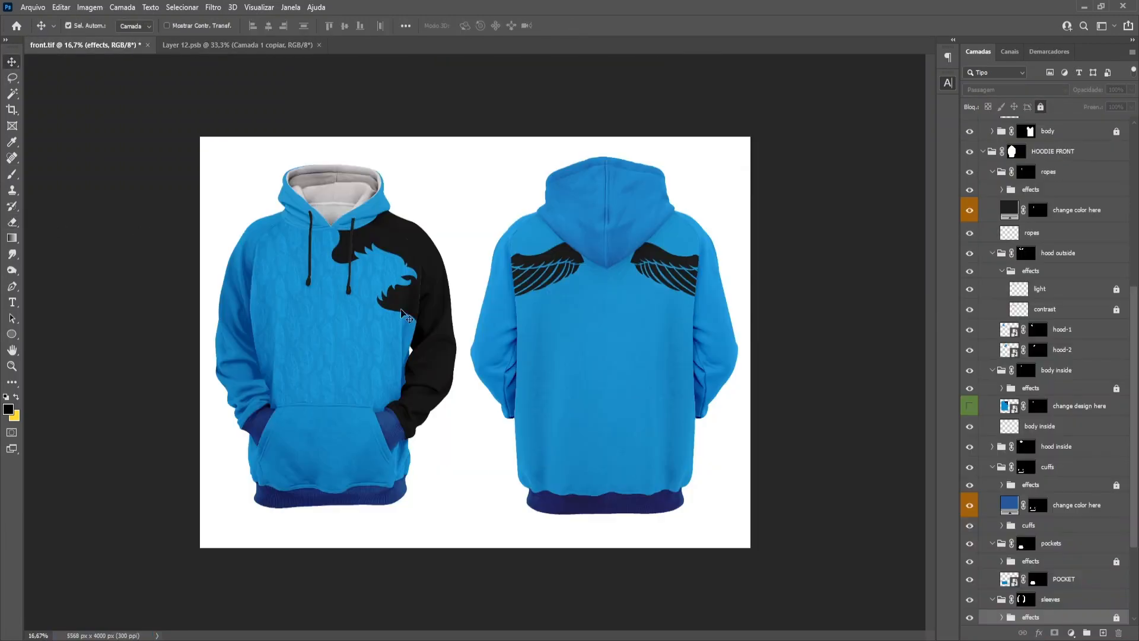
# Step: Try to trace the seam between the front body and the black sleeve with the Pen tool
pyautogui.click(363, 372)
pyautogui.hotkey('ctrl', '+')
pyautogui.hotkey('ctrl', '+')
pyautogui.hotkey('ctrl', '+')
pyautogui.hotkey('ctrl', '-')
pyautogui.moveTo(363, 372); pyautogui.dragTo(703, 403)
pyautogui.moveTo(271, 291); pyautogui.dragTo(2, 351)
pyautogui.hotkey('ctrl', '+')
pyautogui.hotkey('ctrl', '+')
pyautogui.hotkey('ctrl', '+')
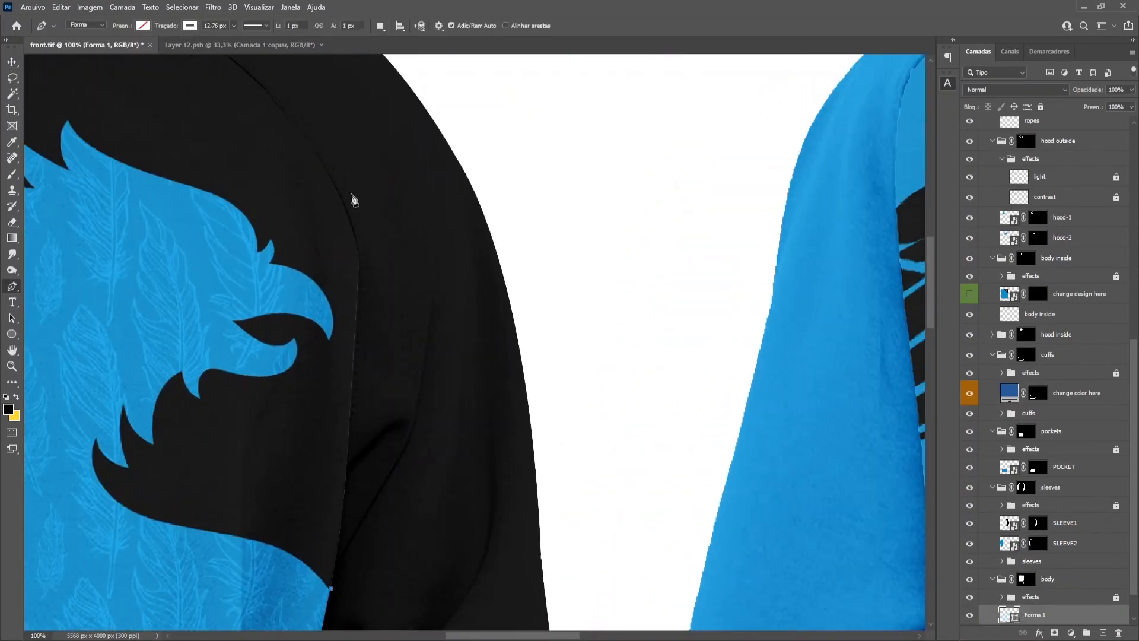
pyautogui.moveTo(347, 210); pyautogui.dragTo(319, 128)
pyautogui.scroll(3, 272, 197)
pyautogui.moveTo(144, 147); pyautogui.dragTo(107, 125)
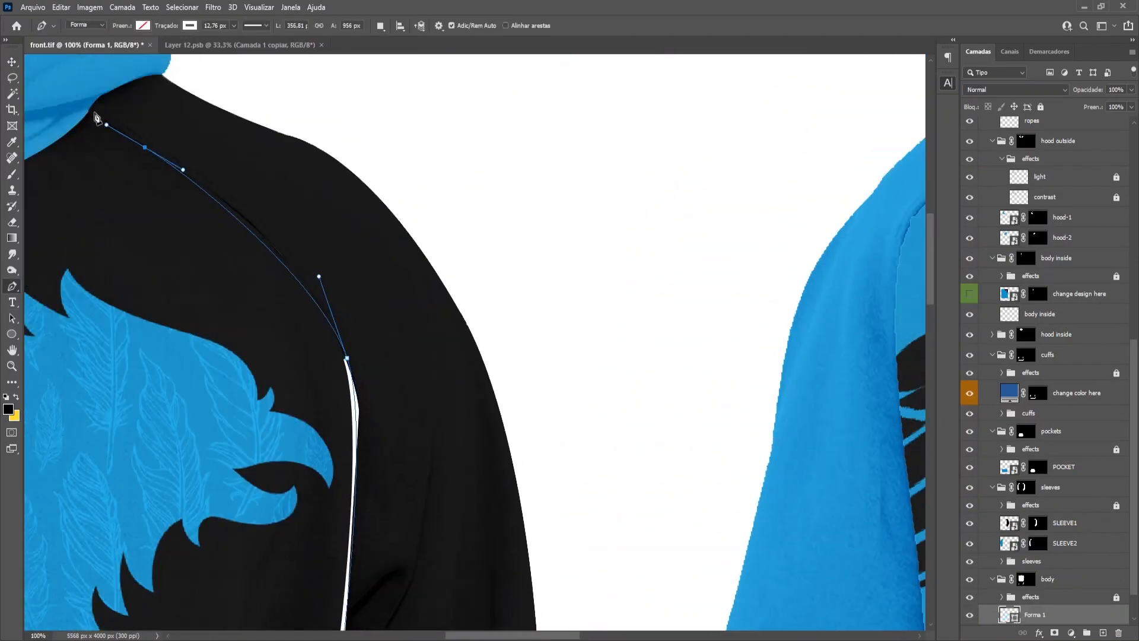
# Step: Try to refine the traced seam by adding and moving anchor points with the Curvature Pen tool
pyautogui.rightClick(12, 287)
pyautogui.click(60, 310)
pyautogui.click(257, 228)
pyautogui.scroll(-1, 285, 261)
pyautogui.click(356, 463)
pyautogui.click(358, 399)
pyautogui.scroll(-4, 374, 416)
pyautogui.click(346, 449)
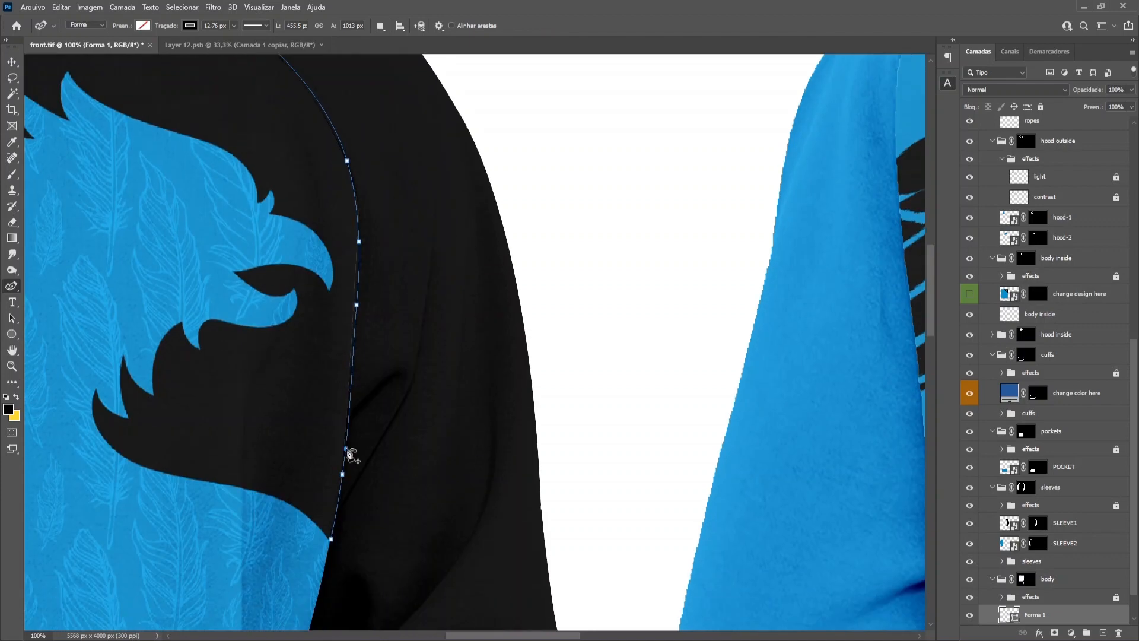
pyautogui.moveTo(346, 449); pyautogui.dragTo(345, 444)
pyautogui.scroll(-1, 356, 439)
pyautogui.scroll(-2, 1130, 574)
pyautogui.moveTo(357, 285); pyautogui.dragTo(354, 285)
pyautogui.scroll(2, 361, 339)
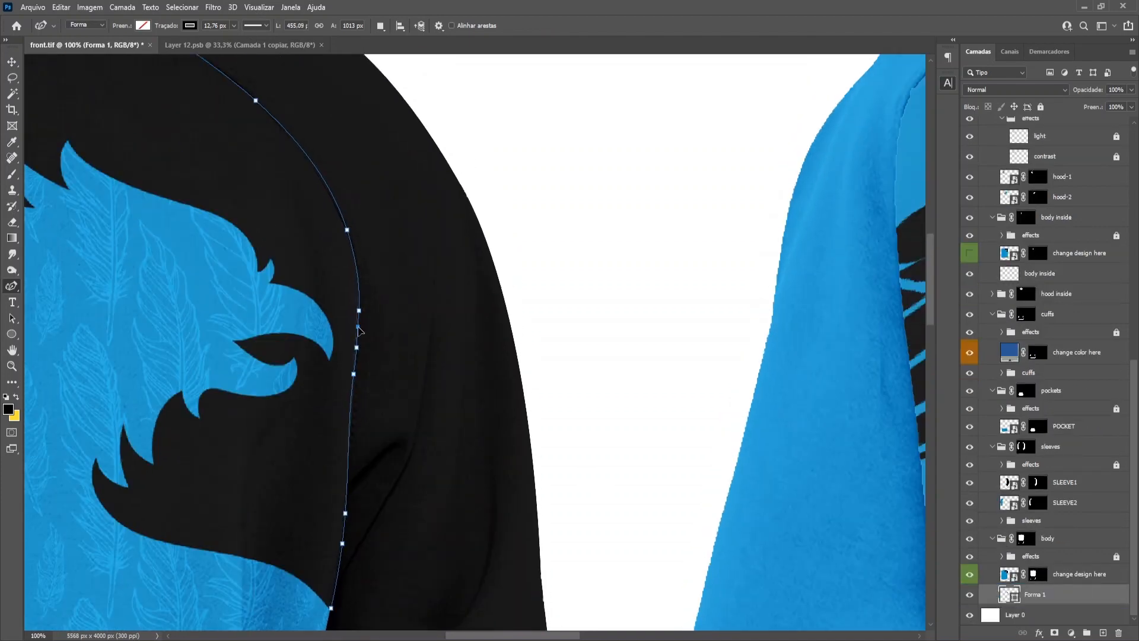
# Step: Delete the traced seam shape layer beneath the front body design
pyautogui.press('v')
pyautogui.keyDown('ctrl'); pyautogui.click(359, 327); pyautogui.keyUp('ctrl')
pyautogui.hotkey('ctrl', '0')
pyautogui.hotkey('ctrl', '+')
pyautogui.hotkey('ctrl', '+')
pyautogui.hotkey('ctrl', '+')
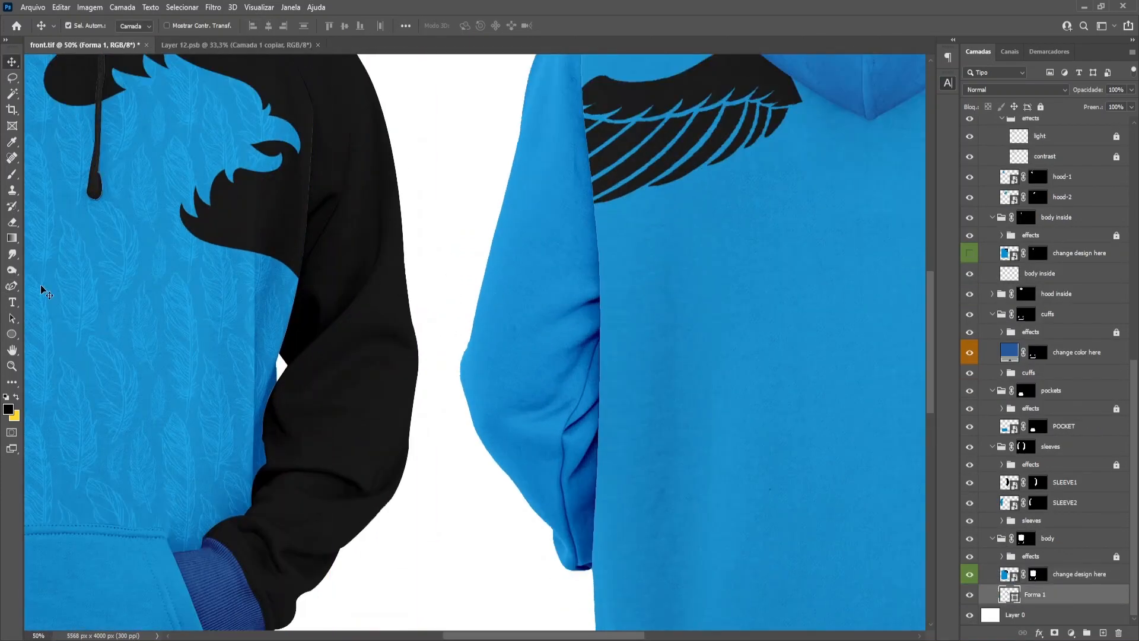
pyautogui.press('v')
pyautogui.press('Delete')
# Step: Try to draw the seam line above the SLEEVE1 layer with the Curvature Pen tool, and delete that shape
pyautogui.keyDown('ctrl'); pyautogui.click(338, 242); pyautogui.keyUp('ctrl')
pyautogui.scroll(1, 275, 223)
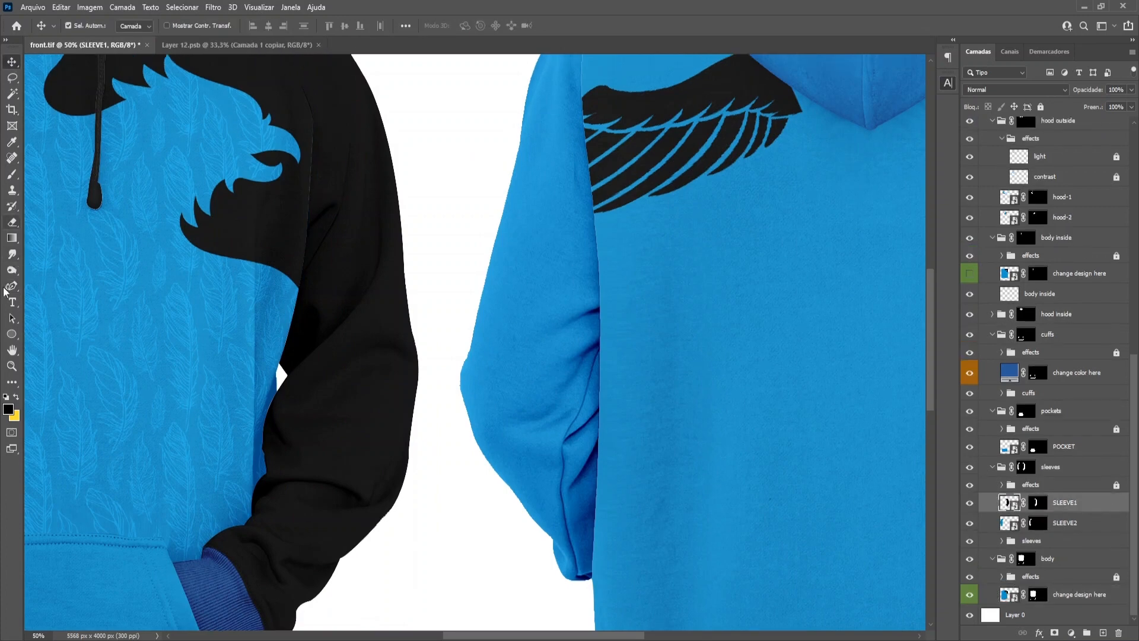
pyautogui.click(11, 287)
pyautogui.click(302, 88)
pyautogui.click(309, 186)
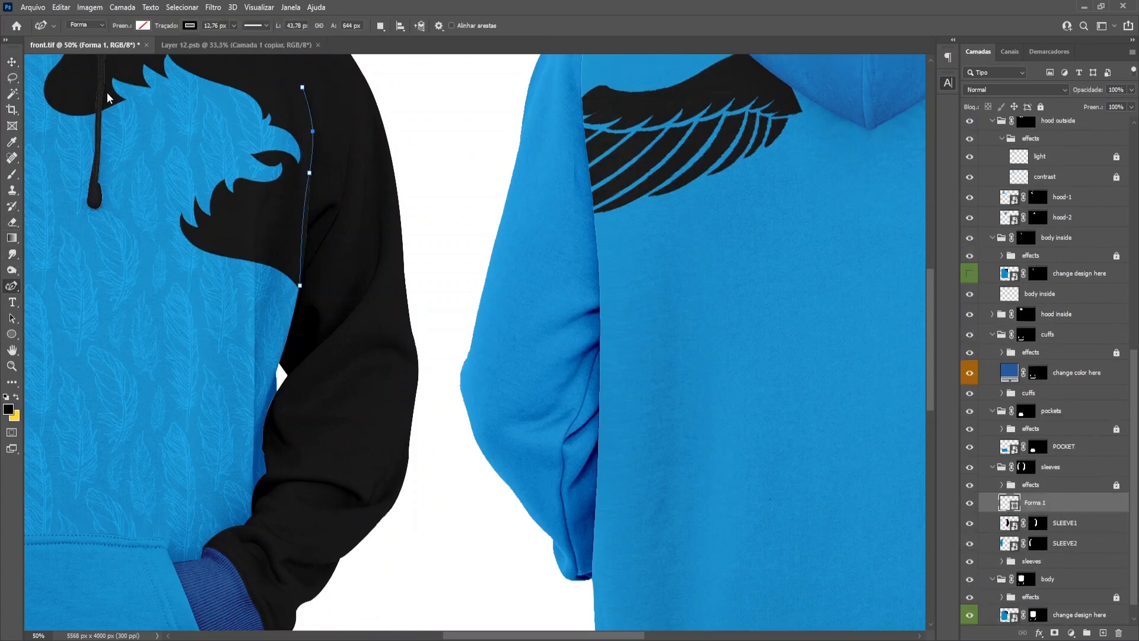
pyautogui.press('v')
pyautogui.click(267, 96)
pyautogui.scroll(4, 266, 98)
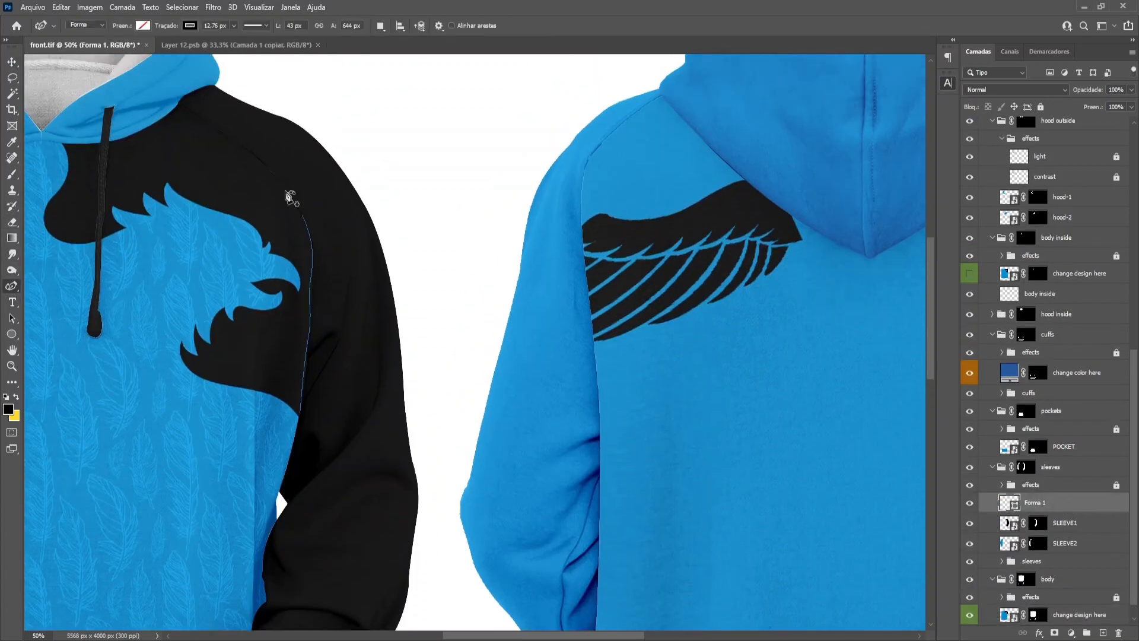
pyautogui.scroll(1, 361, 307)
pyautogui.press('Delete')
# Step: Trace the seam between the front body and black sleeve with the Pen tool, above the SLEEVE1 layer
pyautogui.rightClick(11, 286)
pyautogui.click(63, 290)
pyautogui.hotkey('ctrl', '+')
pyautogui.scroll(3, 152, 237)
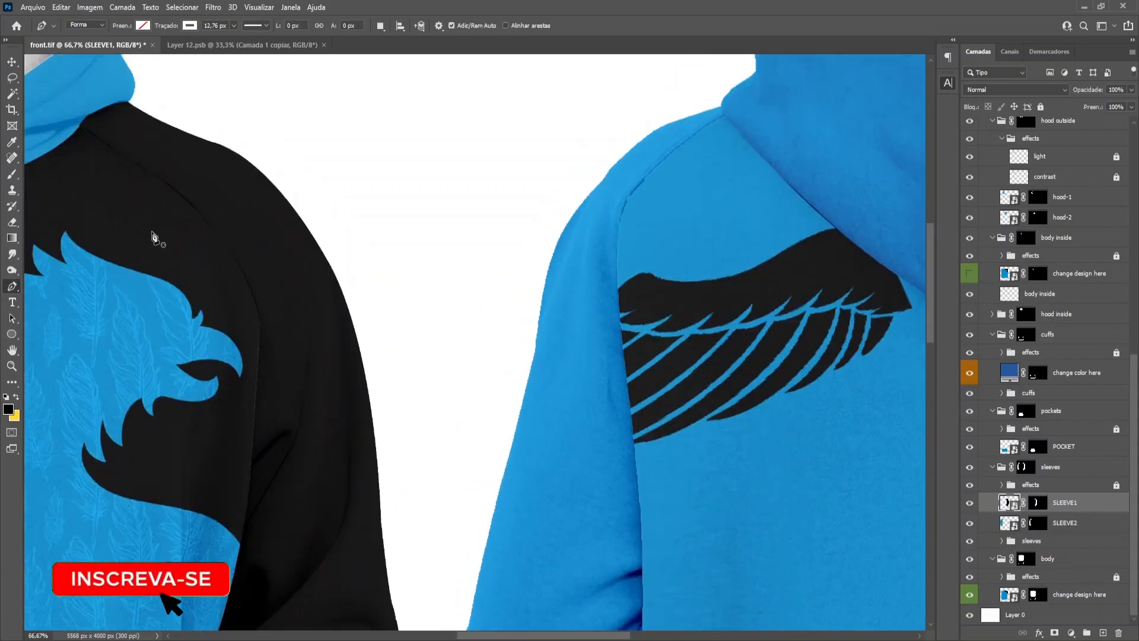
pyautogui.click(82, 187)
pyautogui.moveTo(216, 288); pyautogui.dragTo(244, 320)
pyautogui.scroll(-5, 243, 323)
pyautogui.moveTo(260, 230); pyautogui.dragTo(257, 279)
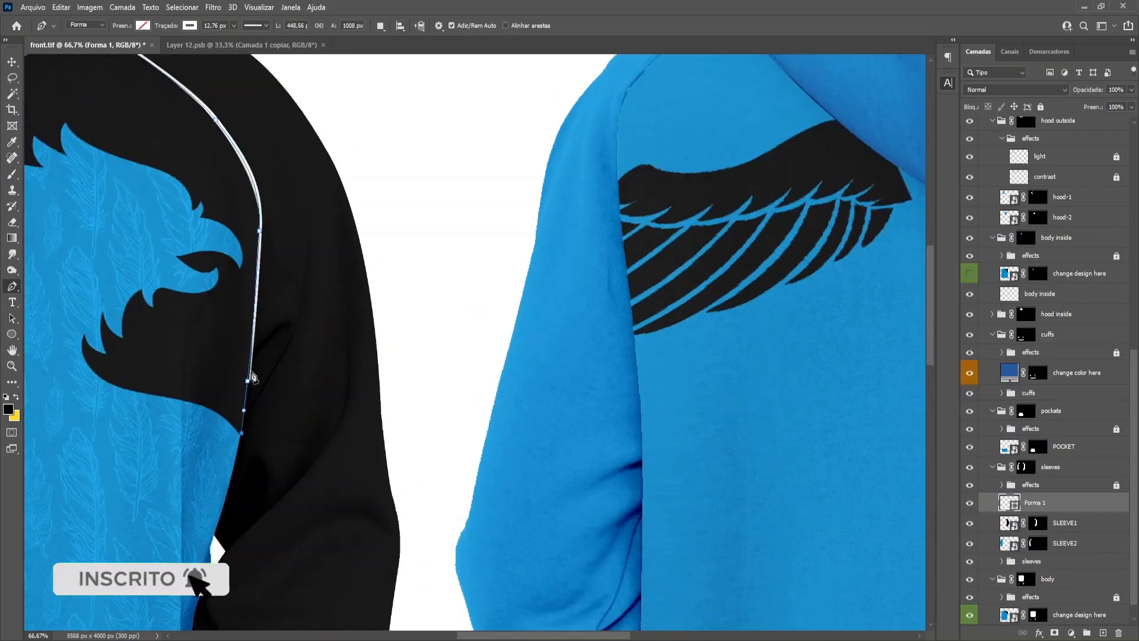
pyautogui.hotkey('ctrl', '0')
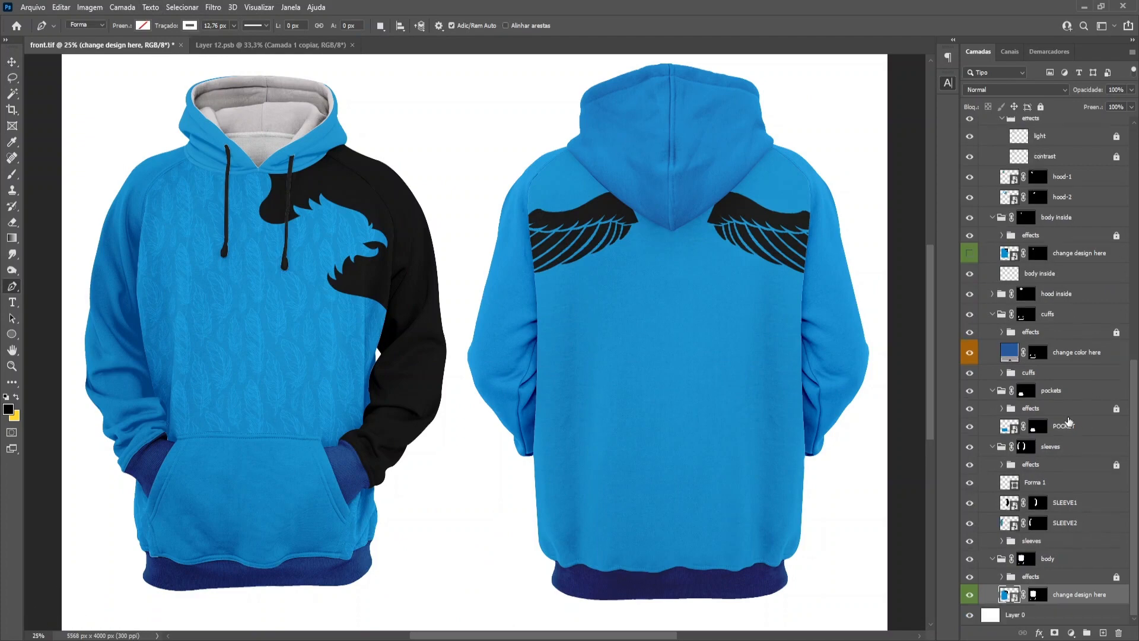
# Step: Lock the traced seam shape layer in the front sleeves group
pyautogui.hotkey('ctrl', 'j')
pyautogui.click(1070, 497)
pyautogui.hotkey('ctrl', 'z')
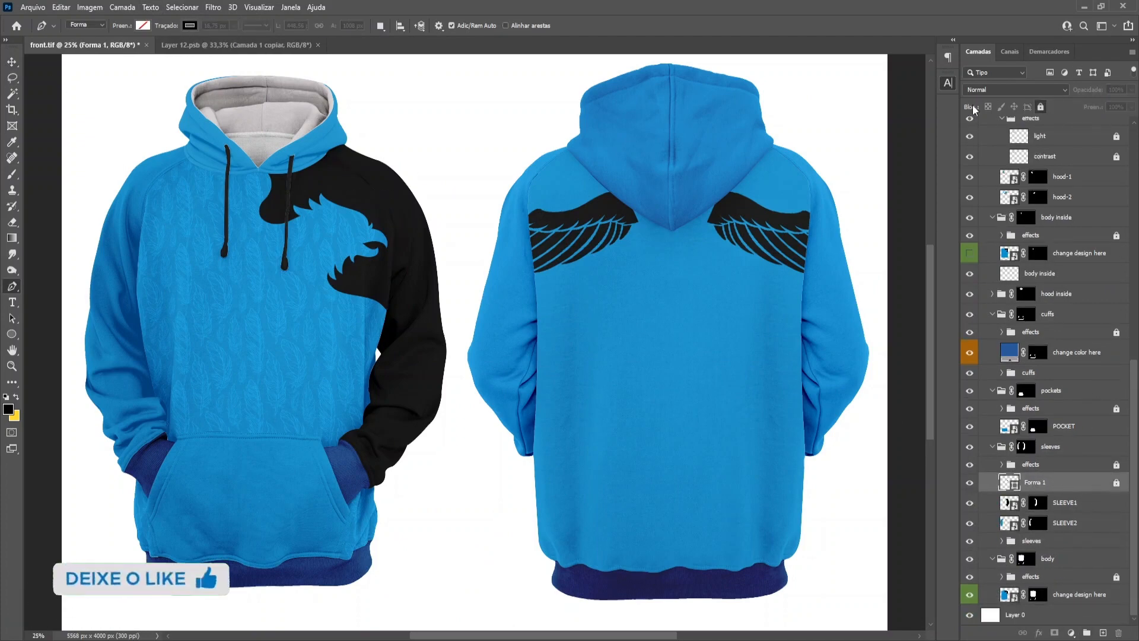
pyautogui.click(1040, 107)
# Step: Recolour the manga2 back sleeve design black and close its smart object
pyautogui.press('v')
pyautogui.keyDown('ctrl'); pyautogui.click(229, 234); pyautogui.keyUp('ctrl')
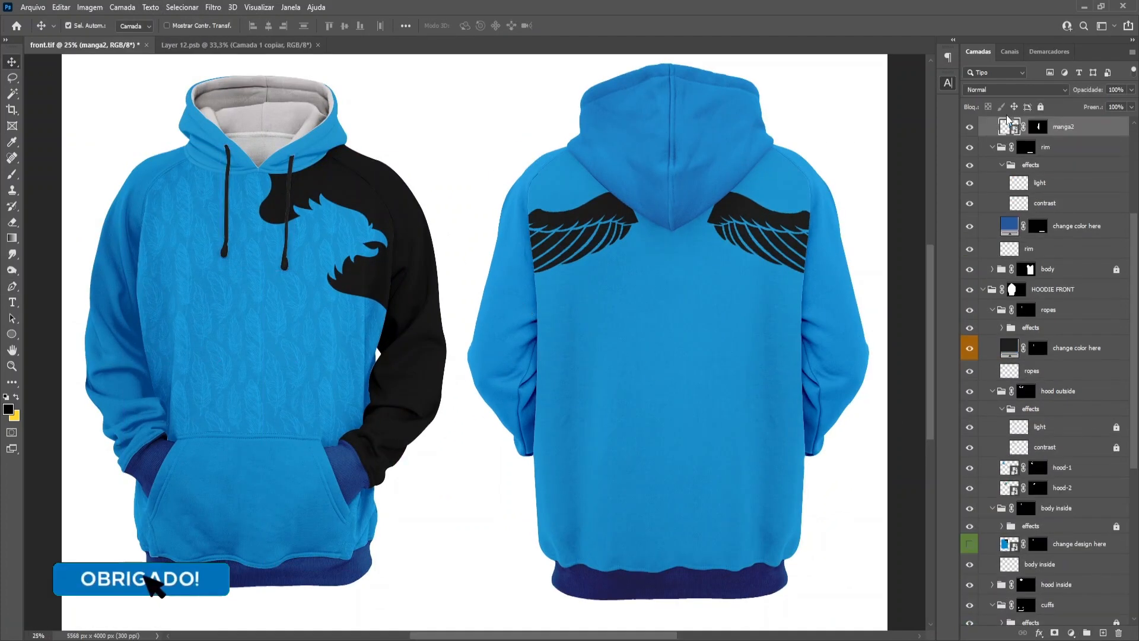
pyautogui.doubleClick(1008, 520)
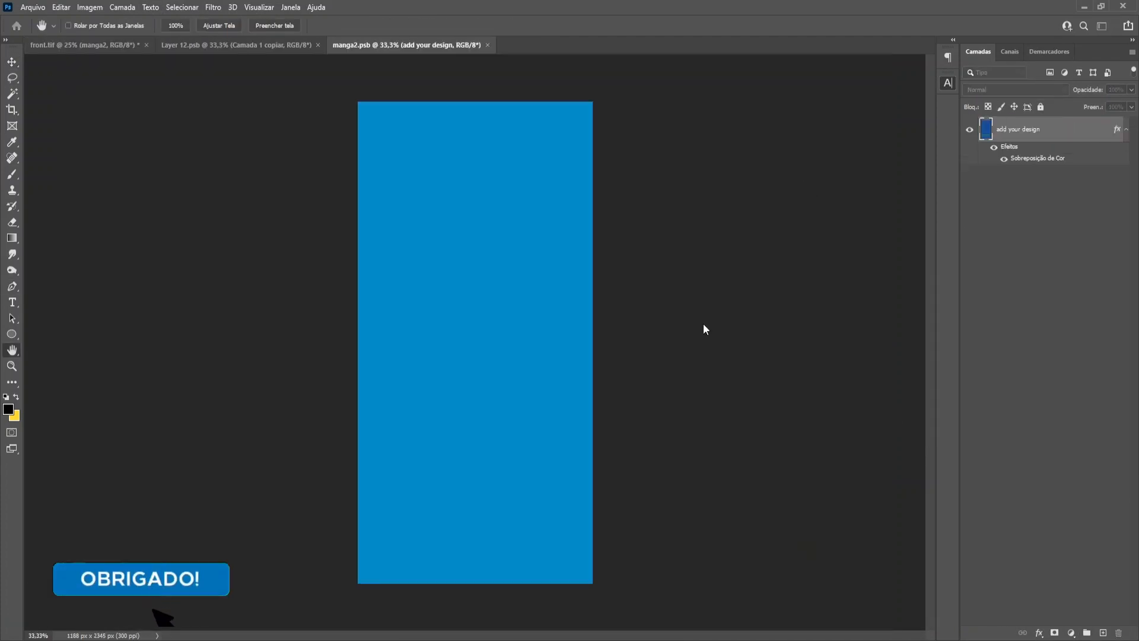
pyautogui.click(488, 45)
# Step: Unlock the back sleeves' effects group and lower the fill of its shading layer
pyautogui.scroll(5, 1024, 546)
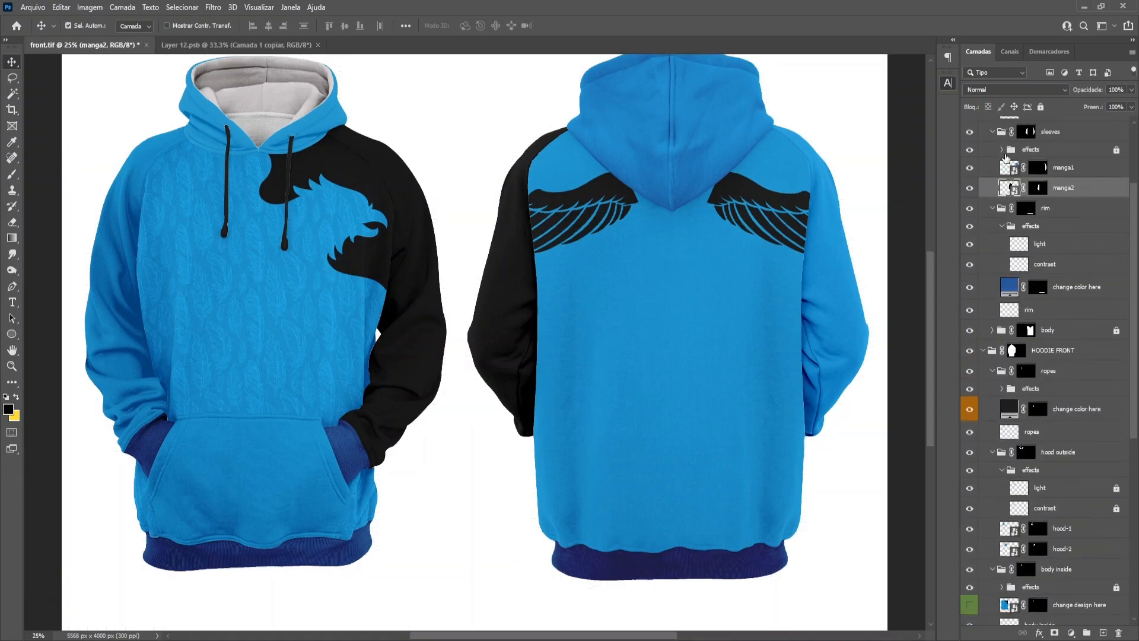
pyautogui.click(1021, 172)
pyautogui.click(1020, 172)
pyautogui.click(1115, 170)
pyautogui.doubleClick(1021, 172)
pyautogui.click(1096, 244)
pyautogui.click(1044, 192)
pyautogui.click(1132, 90)
pyautogui.moveTo(1129, 107); pyautogui.dragTo(1104, 108)
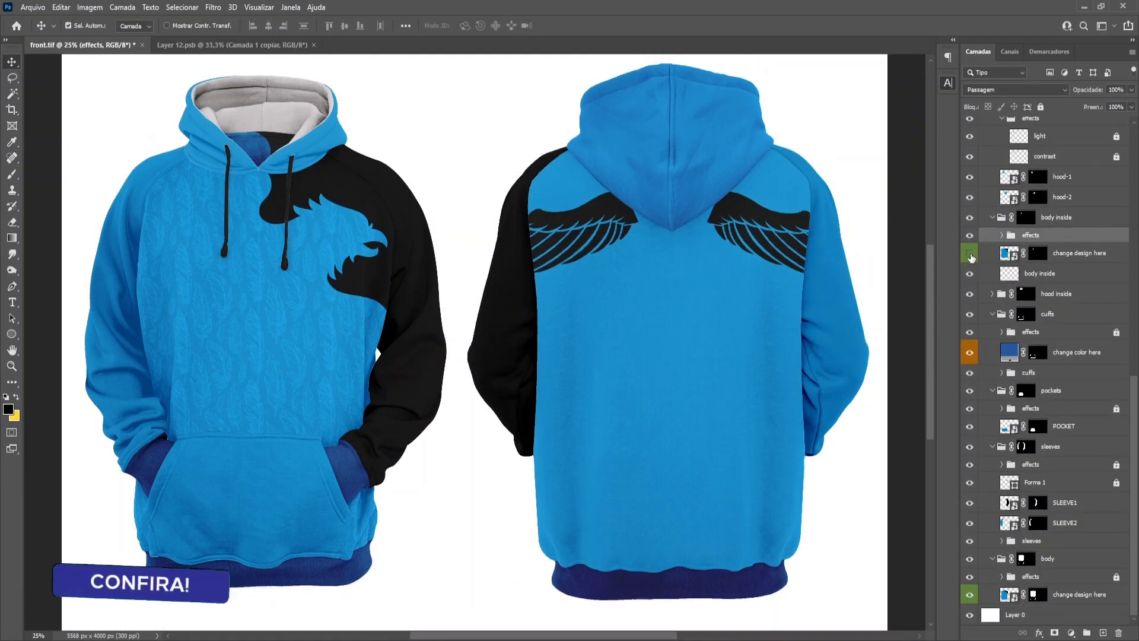
# Step: Unlock the back hoodie's body group and the effects group inside it
pyautogui.scroll(9, 1020, 502)
pyautogui.scroll(-1, 991, 454)
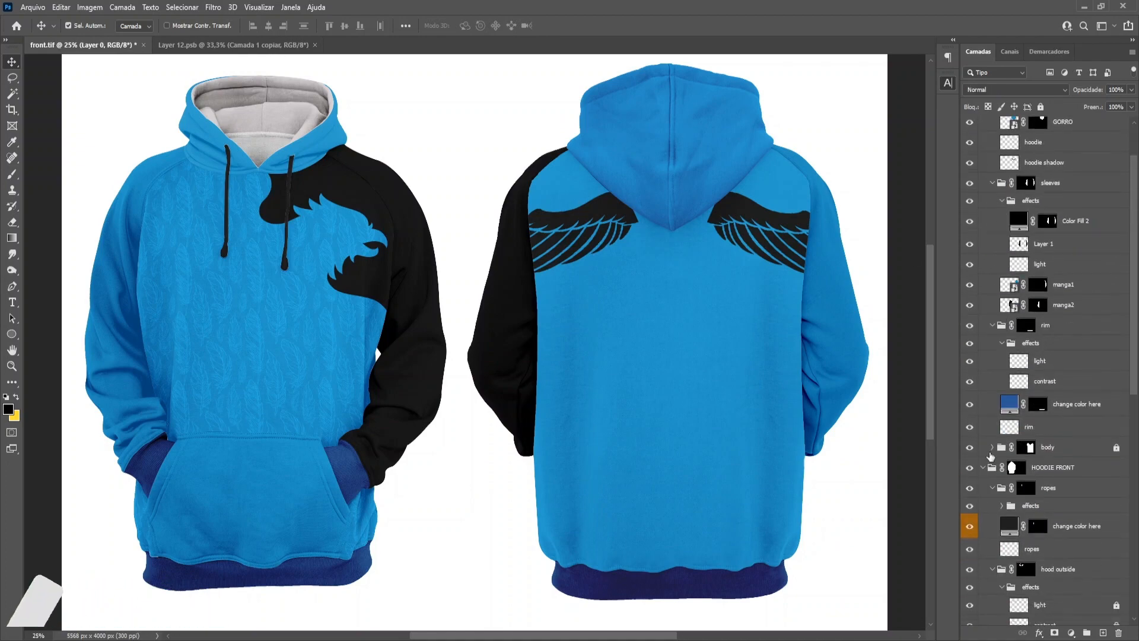
pyautogui.click(989, 449)
pyautogui.click(1116, 448)
pyautogui.click(992, 447)
pyautogui.scroll(-1, 1021, 451)
pyautogui.scroll(-1, 1021, 451)
pyautogui.click(1031, 404)
pyautogui.click(1041, 106)
# Step: Open the Rectangle 1 back body design and delete the black wing artwork
pyautogui.click(1002, 404)
pyautogui.doubleClick(1009, 423)
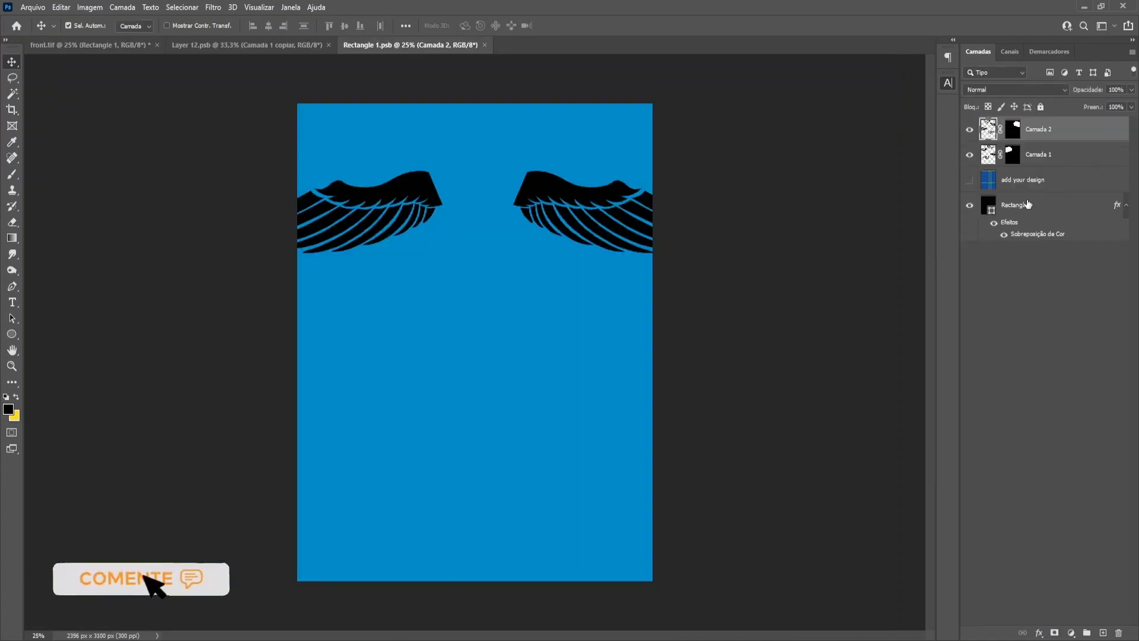
pyautogui.press('Delete')
# Step: Copy the black eagle shape from Layer 12.psb into the back body design, placing it mirrored at the upper left corner
pyautogui.click(246, 45)
pyautogui.click(408, 45)
pyautogui.hotkey('ctrl', 'v')
pyautogui.hotkey('ctrl', 't')
pyautogui.moveTo(469, 297); pyautogui.dragTo(363, 137)
pyautogui.press('Return')
pyautogui.hotkey('ctrl', 's')
pyautogui.click(113, 45)
# Step: Resave the back body design and check the eagle shape's placement on the hoodie mockup
pyautogui.click(401, 46)
pyautogui.hotkey('ctrl', 's')
pyautogui.click(119, 46)
pyautogui.click(386, 46)
pyautogui.hotkey('ctrl', 's')
pyautogui.click(131, 46)
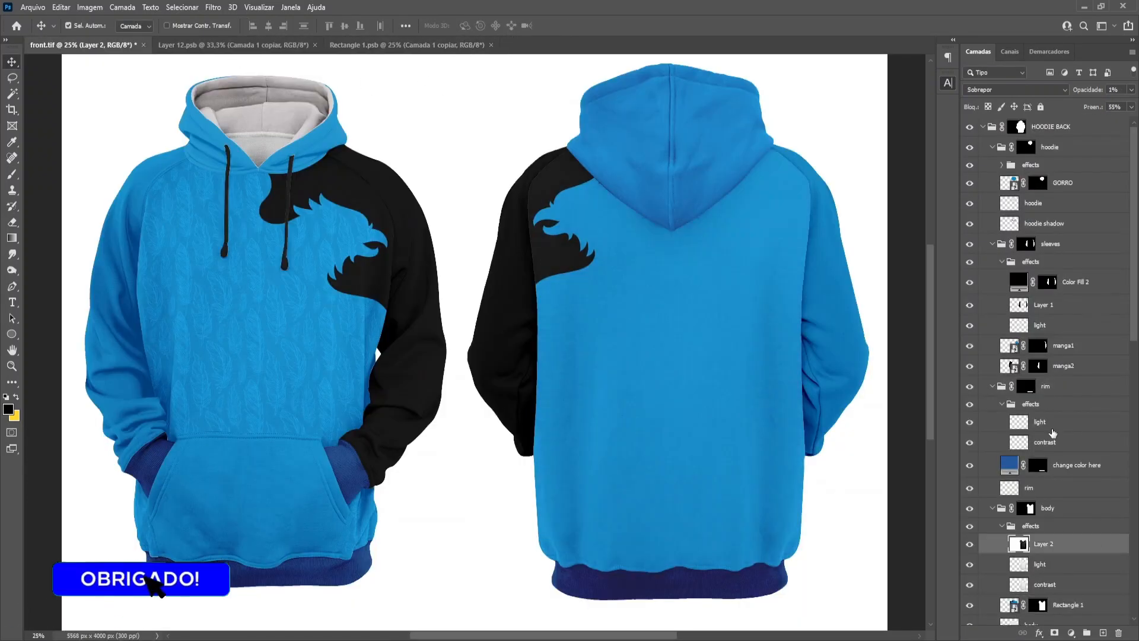
# Step: Copy the feather pattern from Layer 12.psb into the back body design, scale it over the panel and save
pyautogui.doubleClick(249, 285)
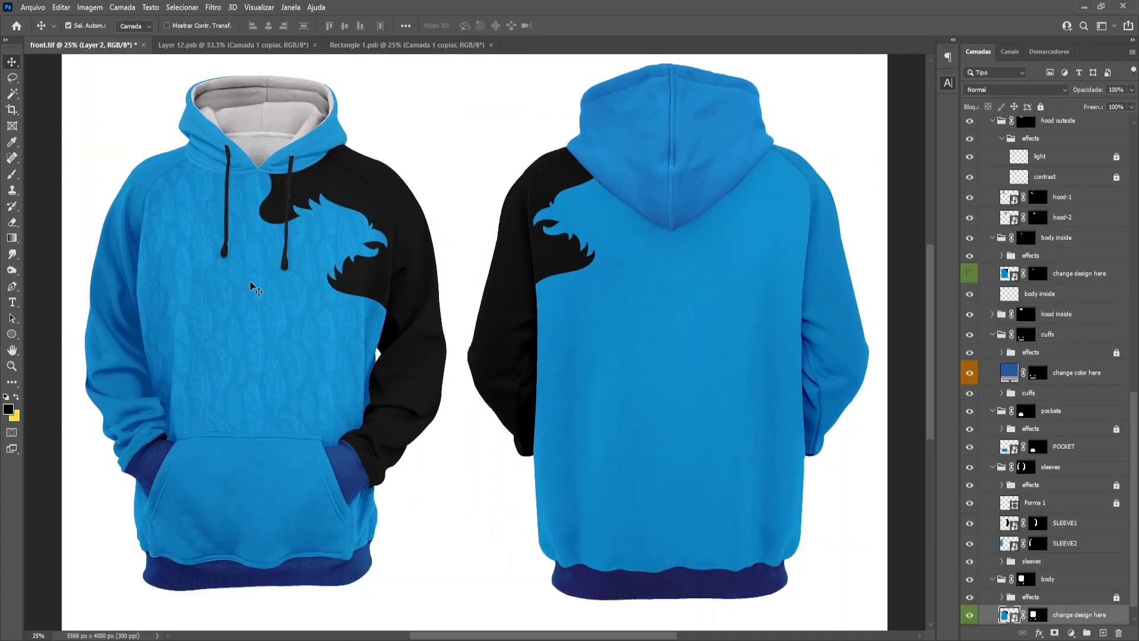
pyautogui.moveTo(1032, 160); pyautogui.dragTo(518, 390)
pyautogui.hotkey('ctrl', 't')
pyautogui.moveTo(611, 109); pyautogui.dragTo(649, 66)
pyautogui.moveTo(478, 374); pyautogui.dragTo(460, 374)
pyautogui.press('Return')
pyautogui.hotkey('ctrl', 's')
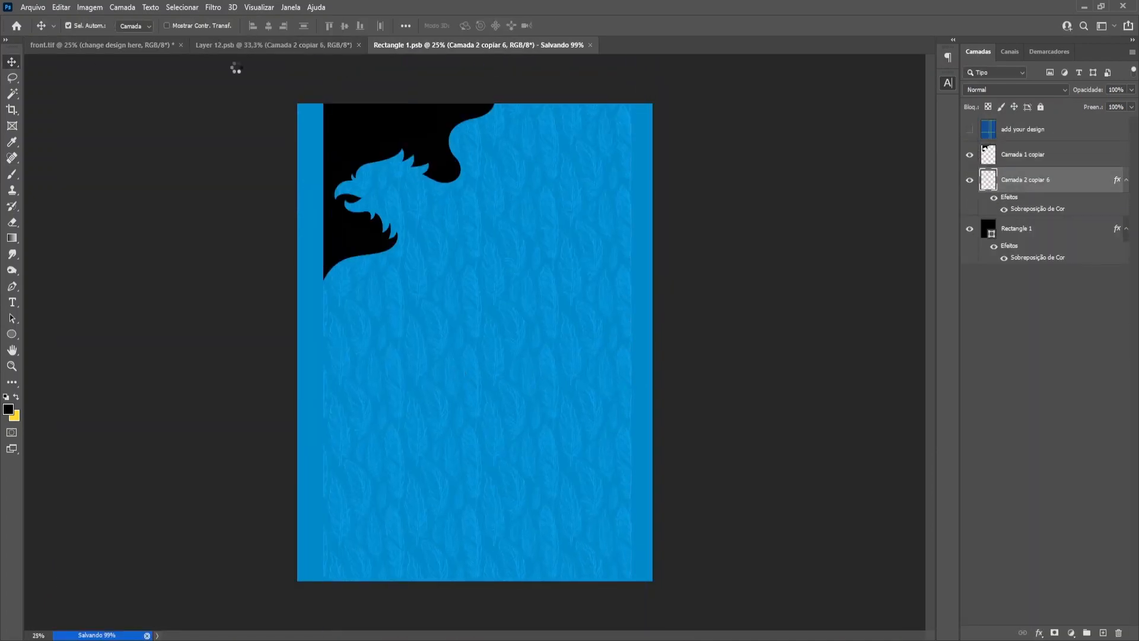
pyautogui.click(237, 46)
pyautogui.click(119, 45)
# Step: Collapse and lock the back body's effects group
pyautogui.click(545, 249)
pyautogui.hotkey('alt', ']')
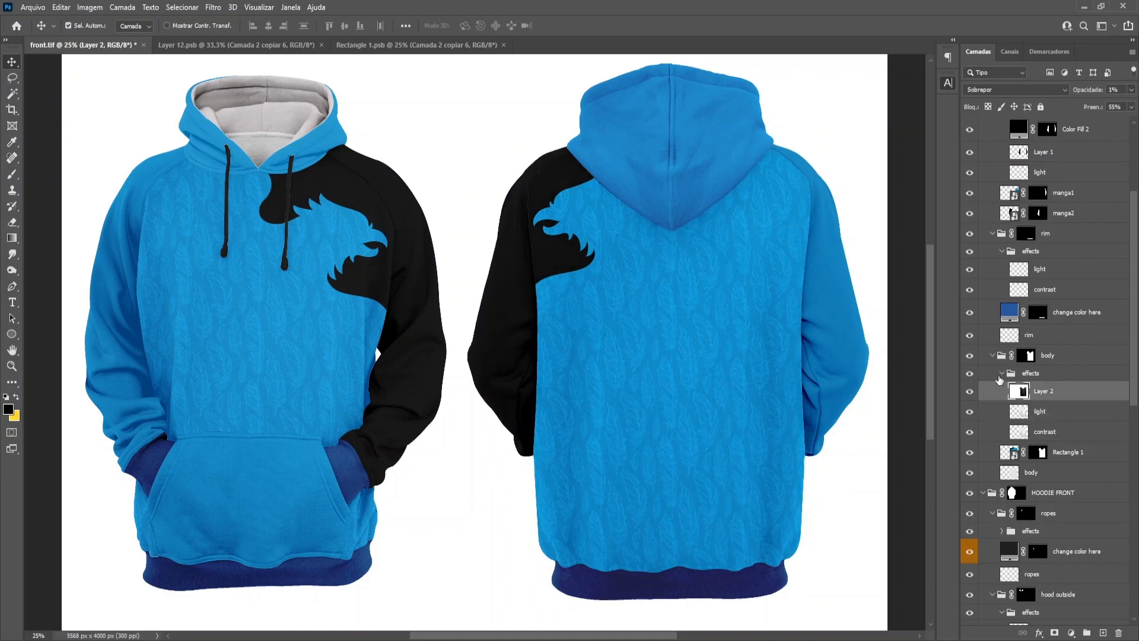
pyautogui.click(1001, 373)
pyautogui.click(1041, 106)
# Step: Examine up close where the back eagle shape meets the black back sleeve
pyautogui.click(538, 243)
pyautogui.click(525, 243)
pyautogui.scroll(2, 528, 242)
pyautogui.hotkey('ctrl', '+')
pyautogui.hotkey('ctrl', '+')
pyautogui.hotkey('ctrl', '+')
pyautogui.click(712, 295)
pyautogui.scroll(3, 771, 300)
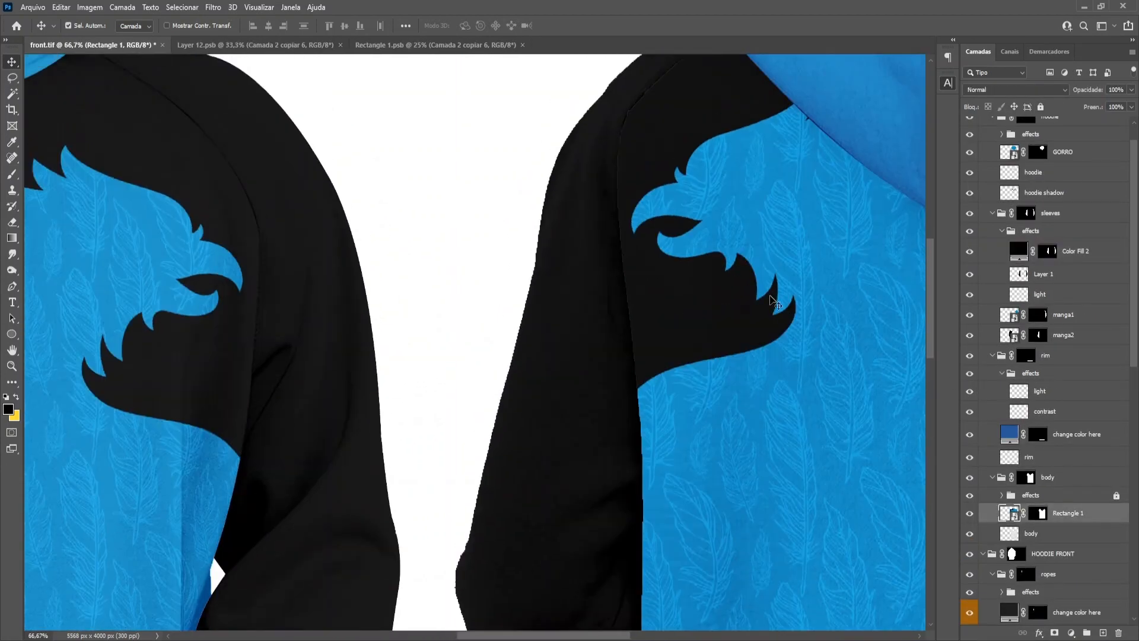
# Step: Expand the back body's effects group and set the contrast layer's opacity to 22% and the light layer's to 11%
pyautogui.scroll(1, 776, 303)
pyautogui.click(1002, 495)
pyautogui.hotkey('alt', '[')
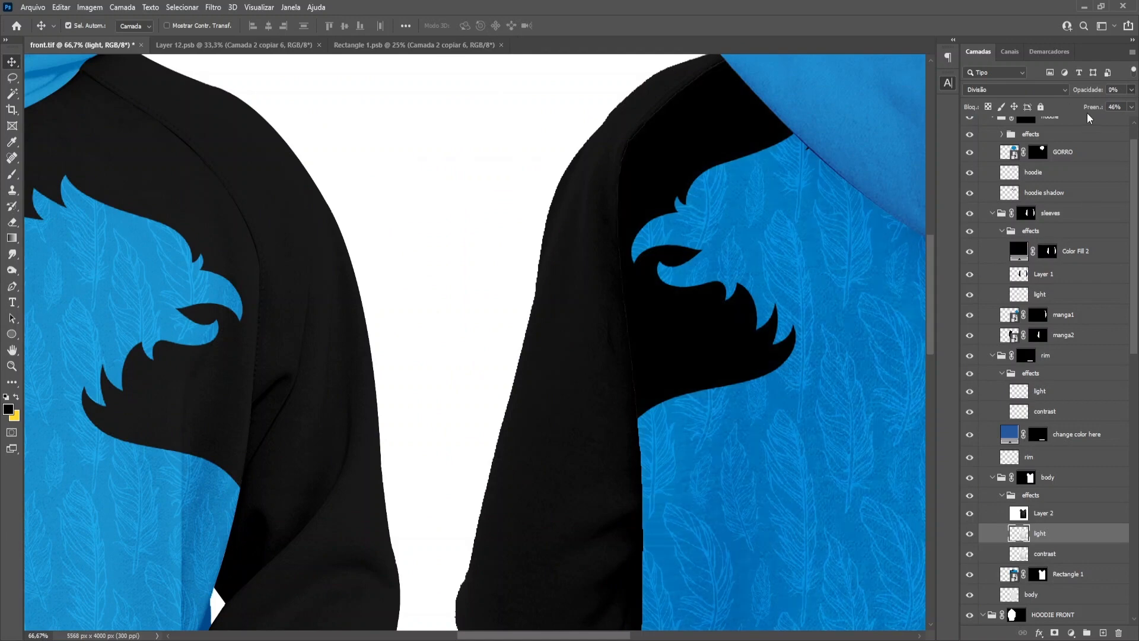
pyautogui.hotkey('alt', ']')
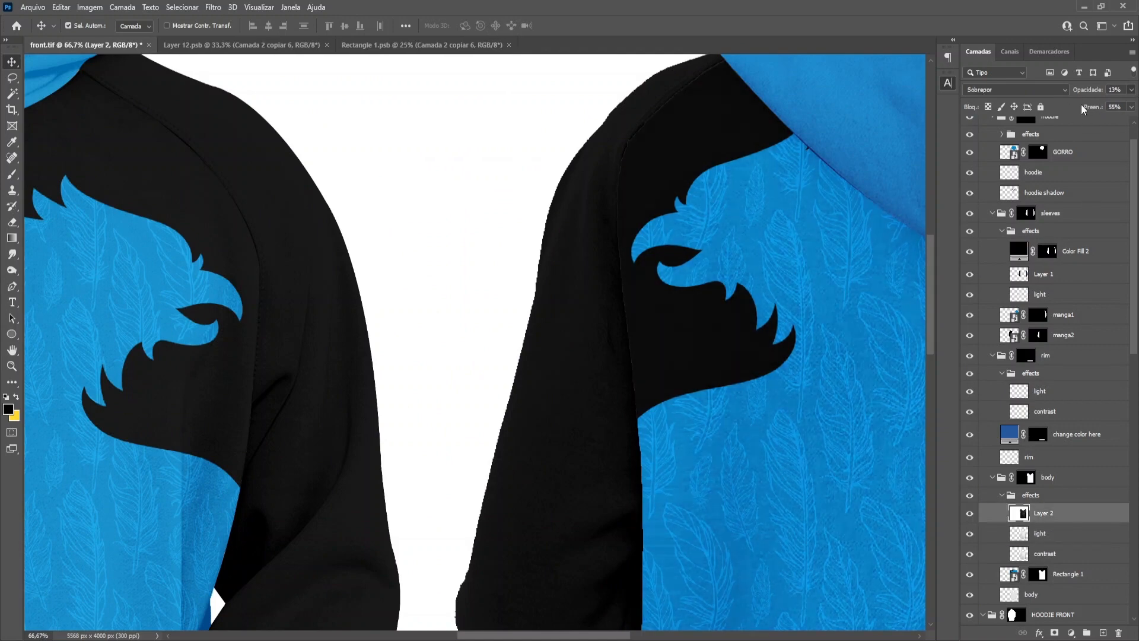
pyautogui.hotkey('alt', '[')
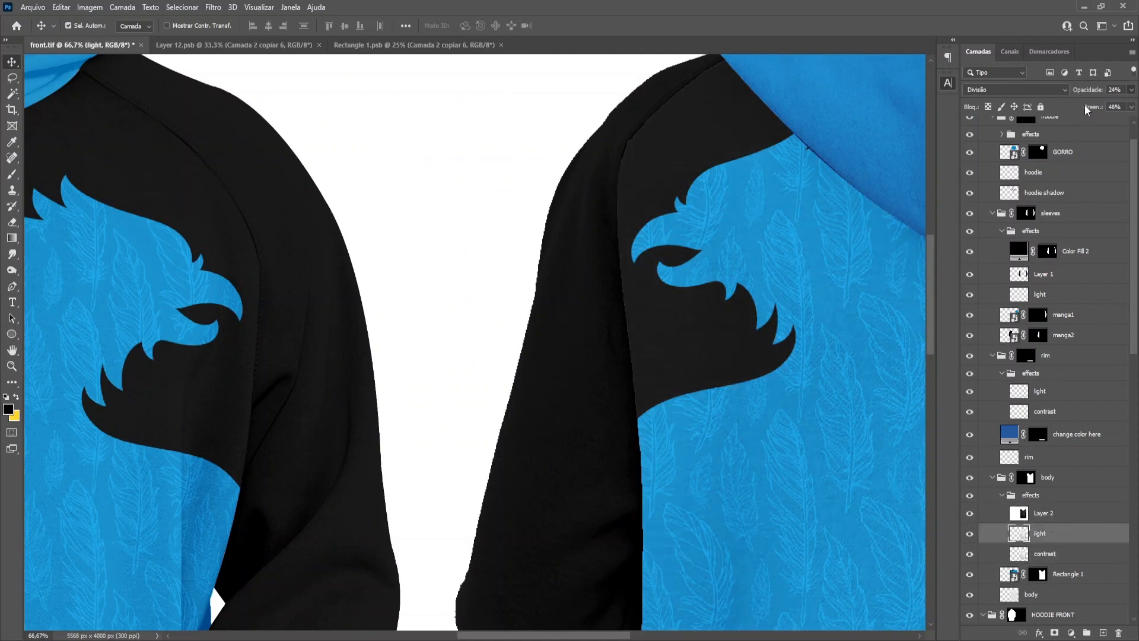
pyautogui.moveTo(1098, 92); pyautogui.dragTo(1079, 98)
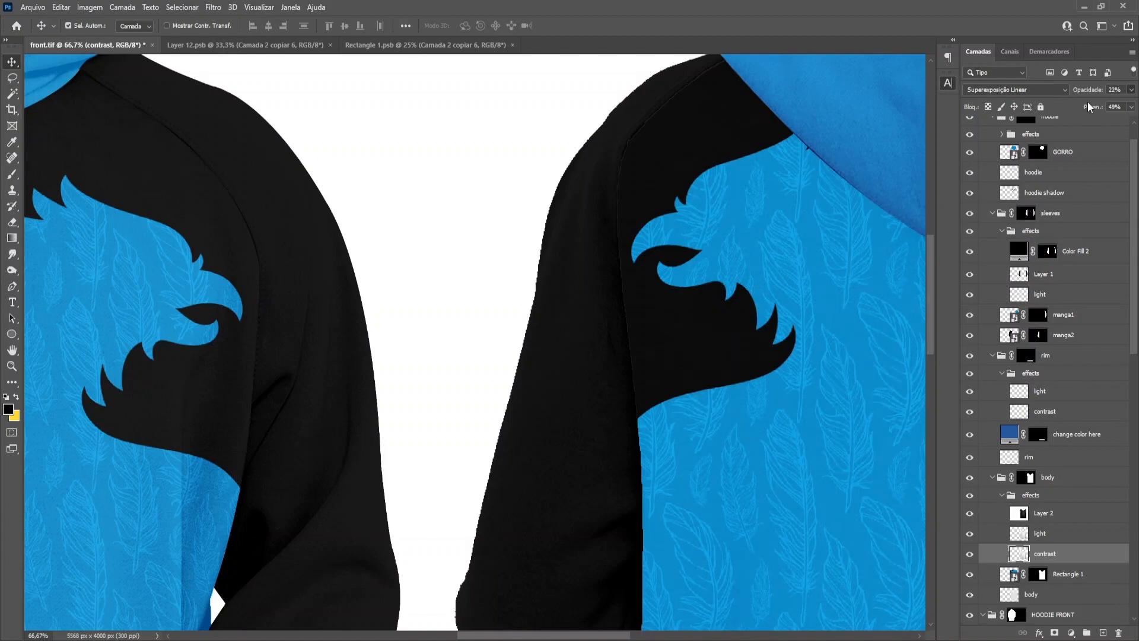
pyautogui.click(1069, 530)
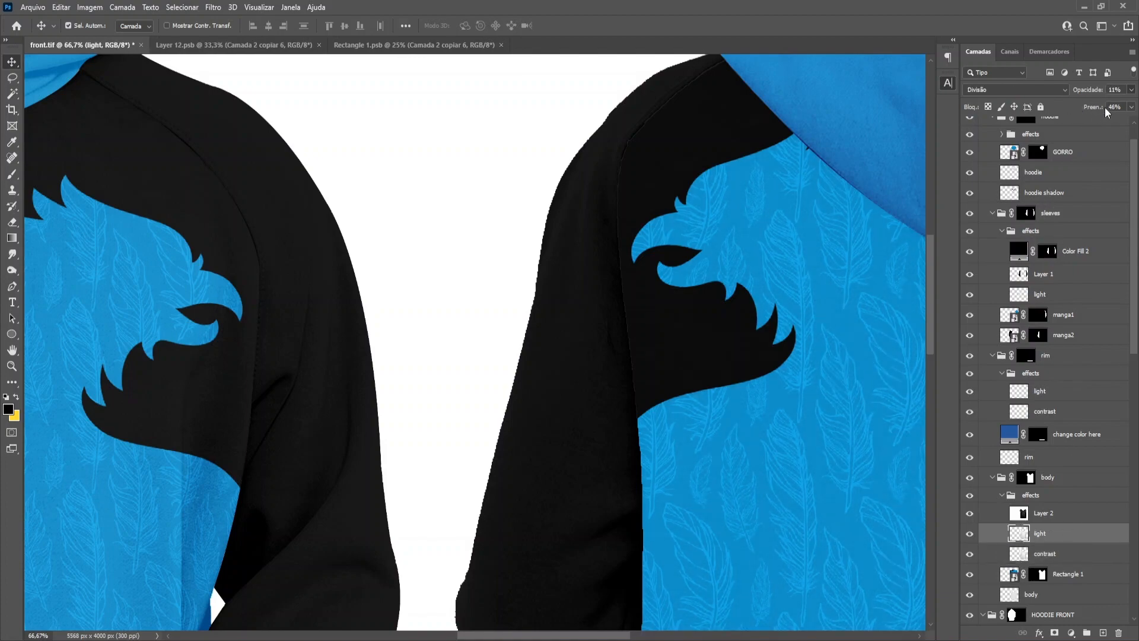
# Step: Reduce the opacity of Layer 2 in the back body's effects to 4% and fine-tune it against the black sleeve
pyautogui.hotkey('ctrl', '0')
pyautogui.hotkey('ctrl', '+')
pyautogui.hotkey('ctrl', '+')
pyautogui.hotkey('ctrl', '+')
pyautogui.hotkey('ctrl', '+')
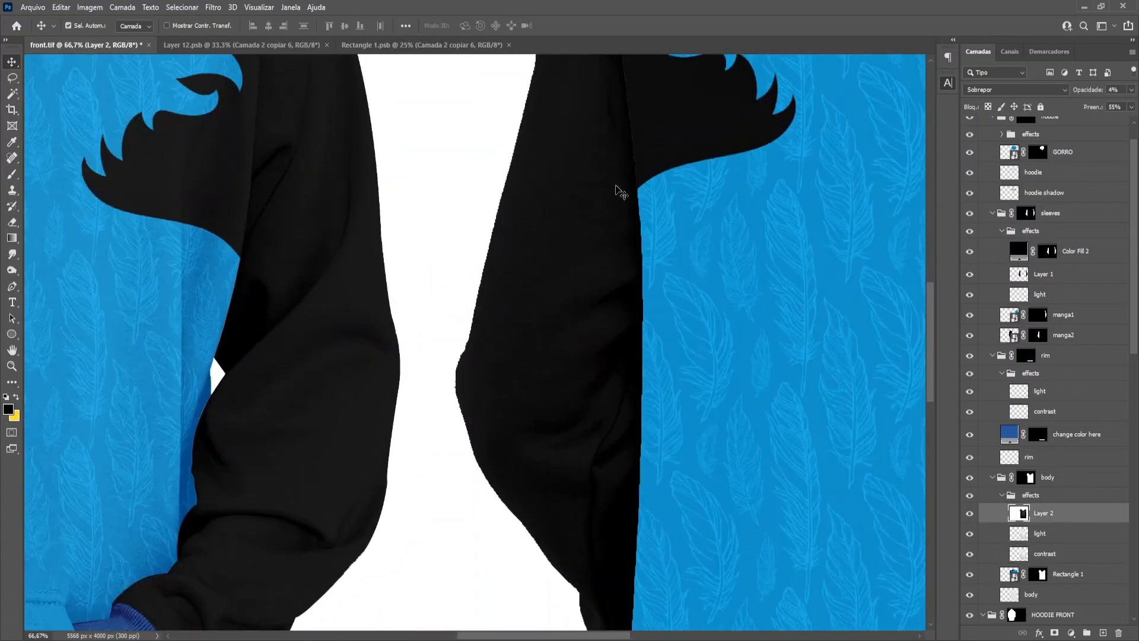
pyautogui.scroll(4, 617, 190)
pyautogui.moveTo(1081, 90)
pyautogui.mouseDown()
pyautogui.moveTo(1118, 92)
pyautogui.moveTo(1072, 90)
pyautogui.mouseUp()
pyautogui.click(1064, 558)
pyautogui.click(1061, 533)
pyautogui.click(1064, 514)
pyautogui.moveTo(1081, 90); pyautogui.dragTo(1039, 91)
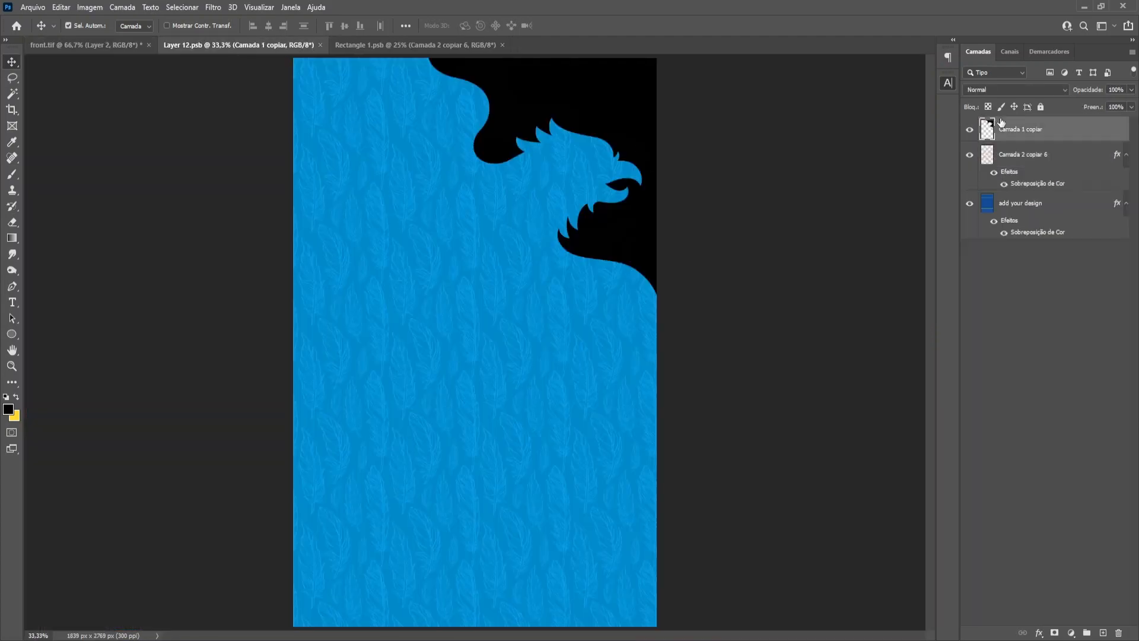
# Step: Compare the eagle layer in the Layer 12.psb and Rectangle 1.psb designs, and check the matching body layers in the mockup
pyautogui.hotkey('ctrl', 'Tab')
pyautogui.hotkey('ctrl', 'Tab')
pyautogui.scroll(-5, 1041, 563)
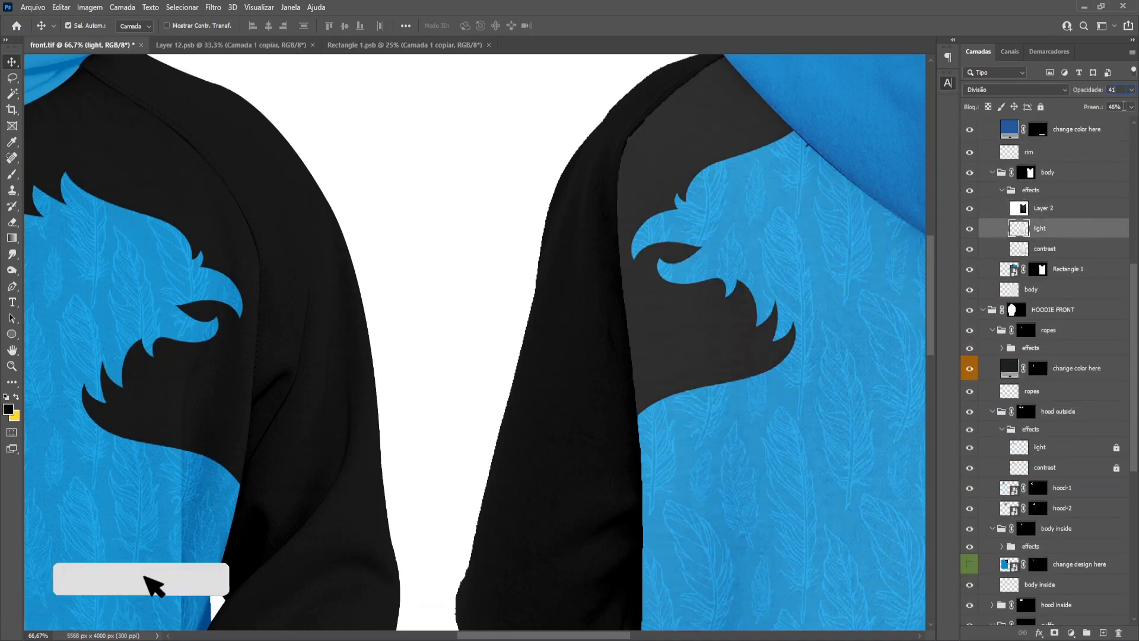
pyautogui.click(643, 323)
pyautogui.click(196, 332)
pyautogui.click(1048, 536)
pyautogui.click(1047, 519)
pyautogui.click(700, 333)
pyautogui.scroll(1, 1062, 255)
pyautogui.click(1073, 235)
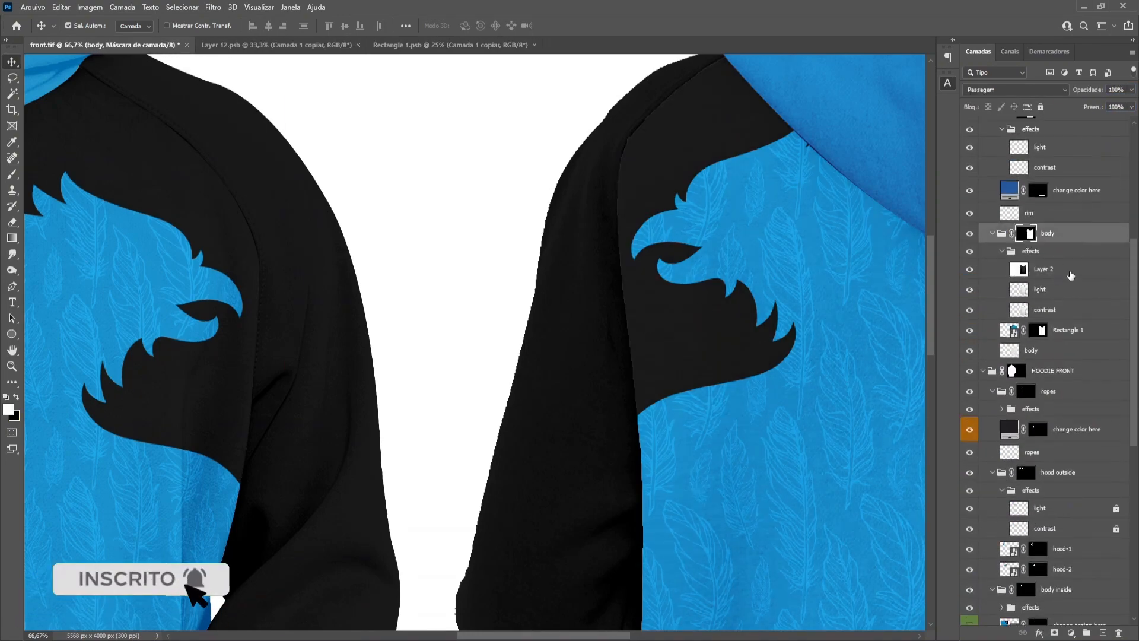
# Step: Adjust the fill of Layer 2 and set the back body's light layer to 9% opacity and 26% fill
pyautogui.click(1070, 275)
pyautogui.moveTo(1090, 108); pyautogui.dragTo(1081, 109)
pyautogui.click(1059, 290)
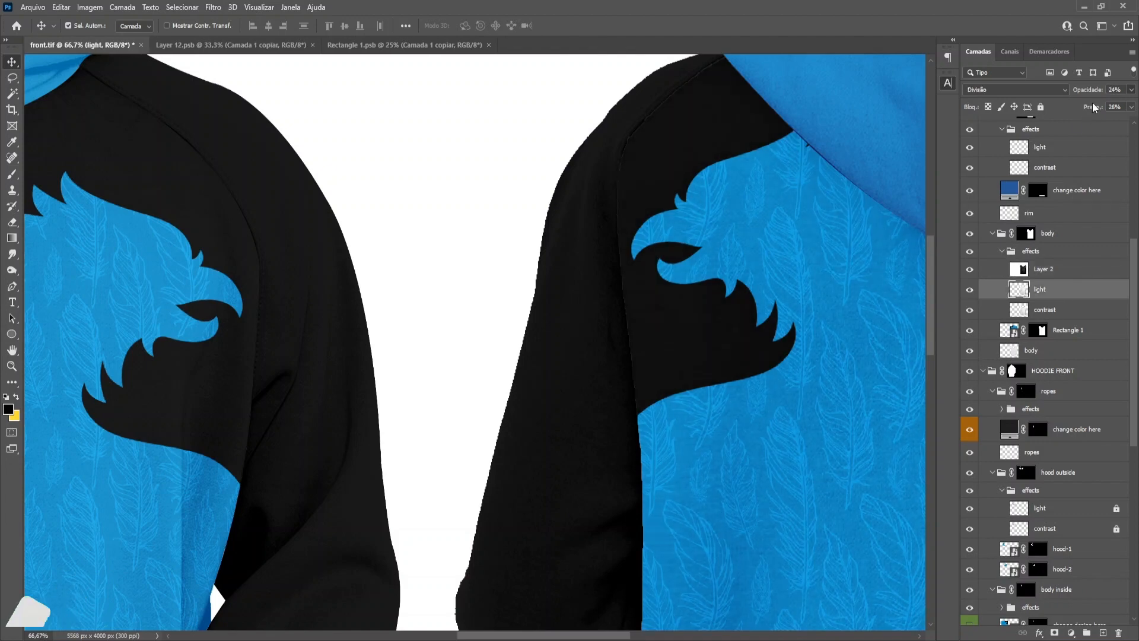
pyautogui.click(1065, 269)
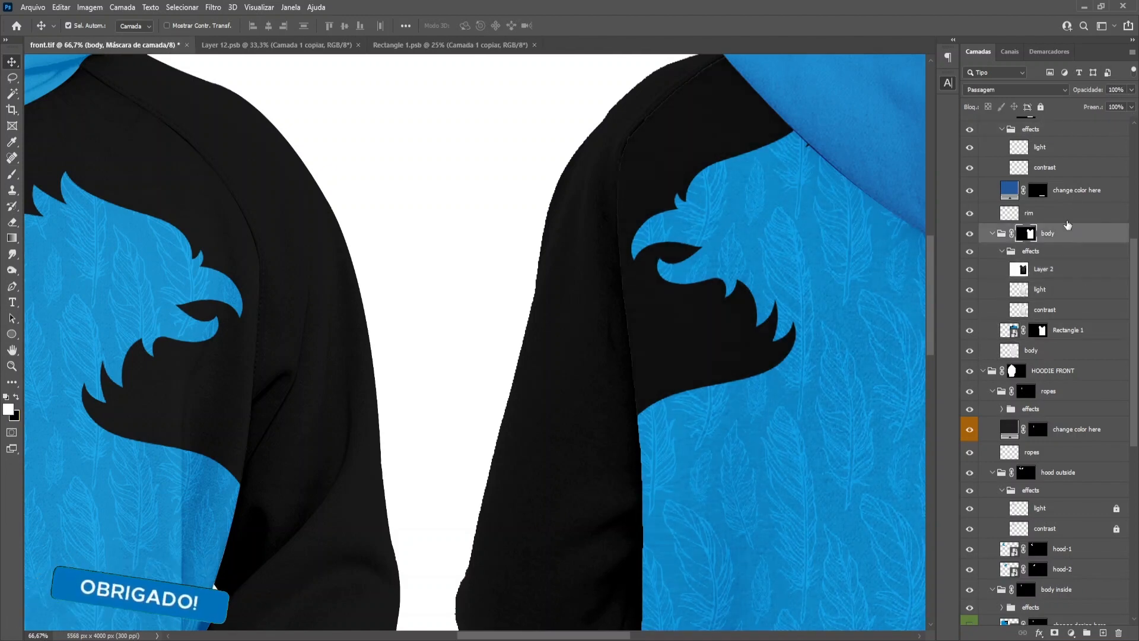
pyautogui.click(1062, 270)
pyautogui.click(1064, 294)
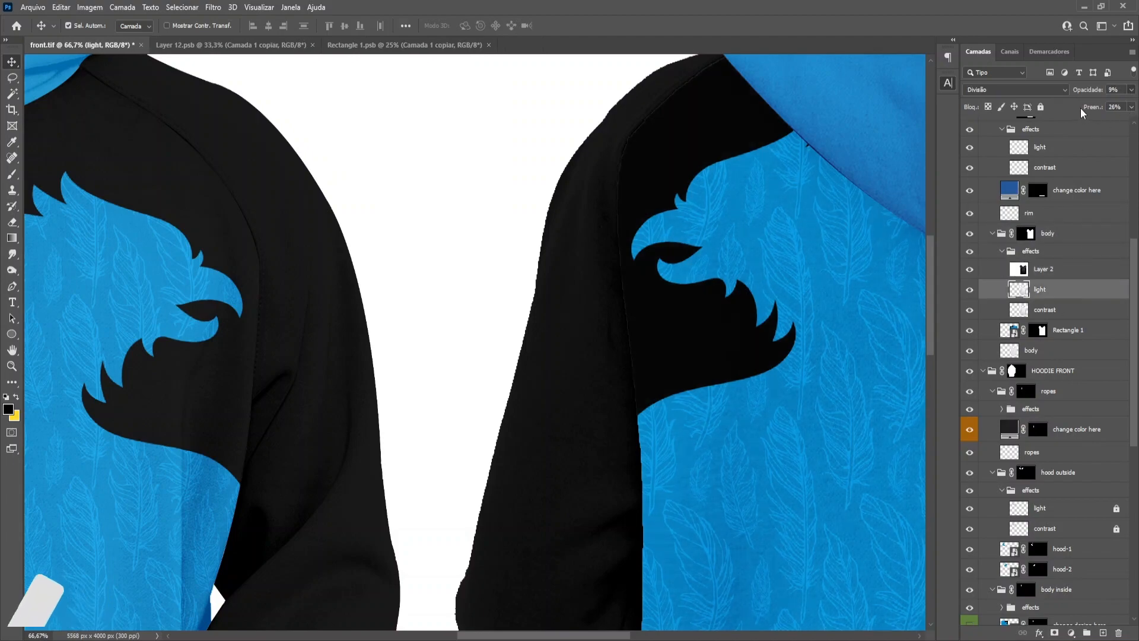
# Step: Set the back body's contrast layer to 47% opacity and Layer 2 to 10% opacity with 18% fill
pyautogui.hotkey('alt', '[')
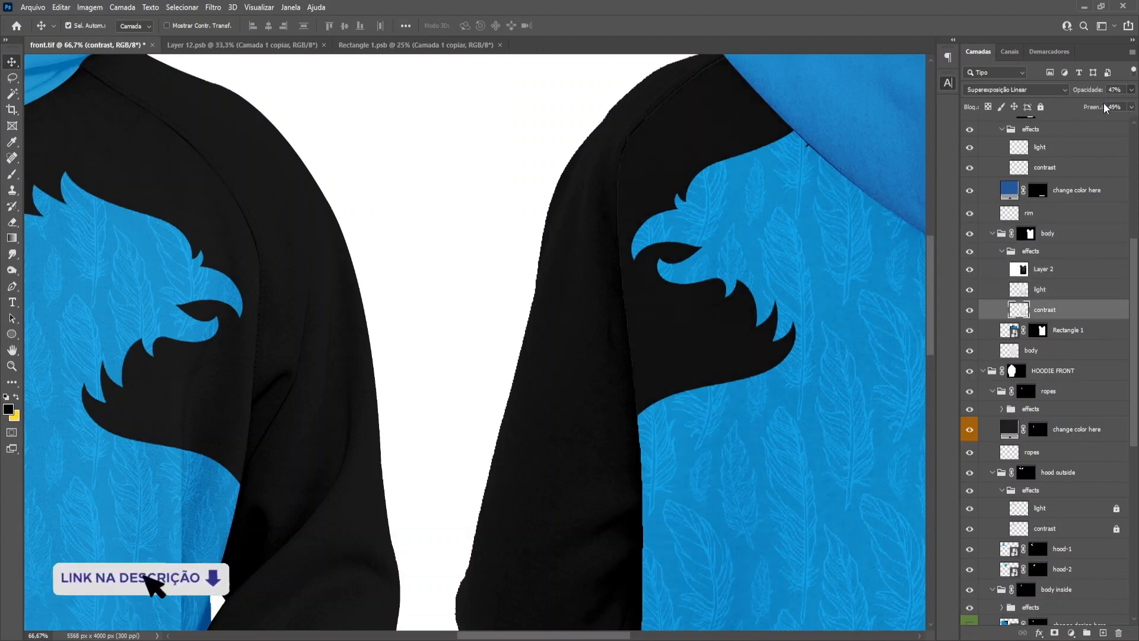
pyautogui.click(688, 294)
pyautogui.hotkey('ctrl', '-')
pyautogui.hotkey('ctrl', '-')
pyautogui.hotkey('ctrl', '-')
pyautogui.hotkey('ctrl', '+')
pyautogui.hotkey('ctrl', '+')
pyautogui.hotkey('ctrl', '+')
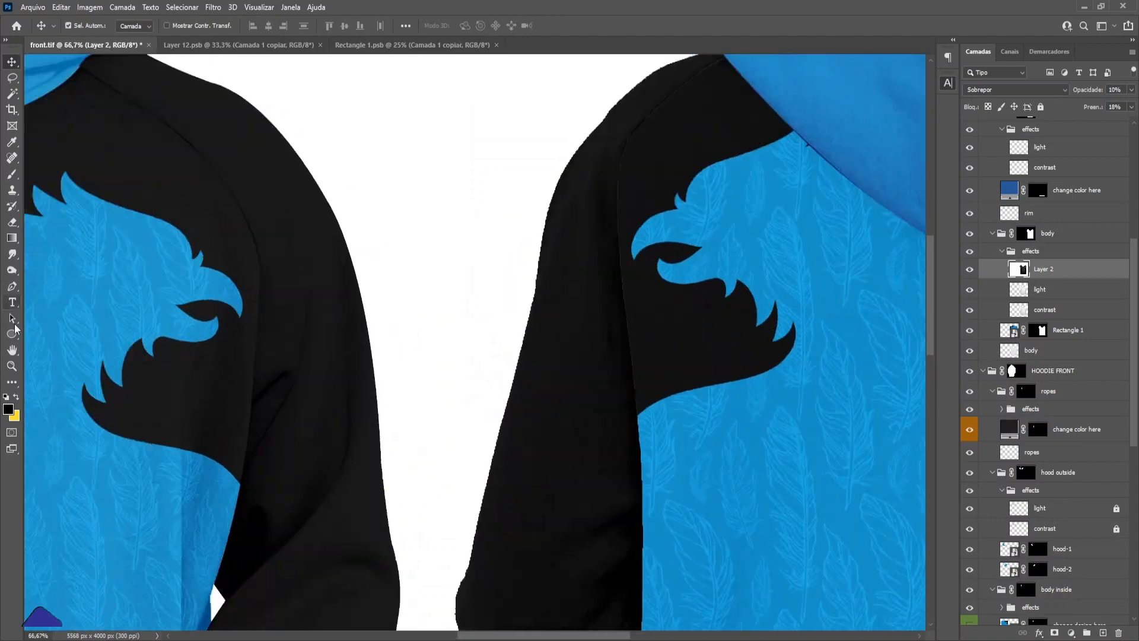
# Step: Draw an open Pen shape with a 12.76 px stroke along the back sleeve seam, from the eagle's lower edge to the hood
pyautogui.click(12, 286)
pyautogui.click(637, 412)
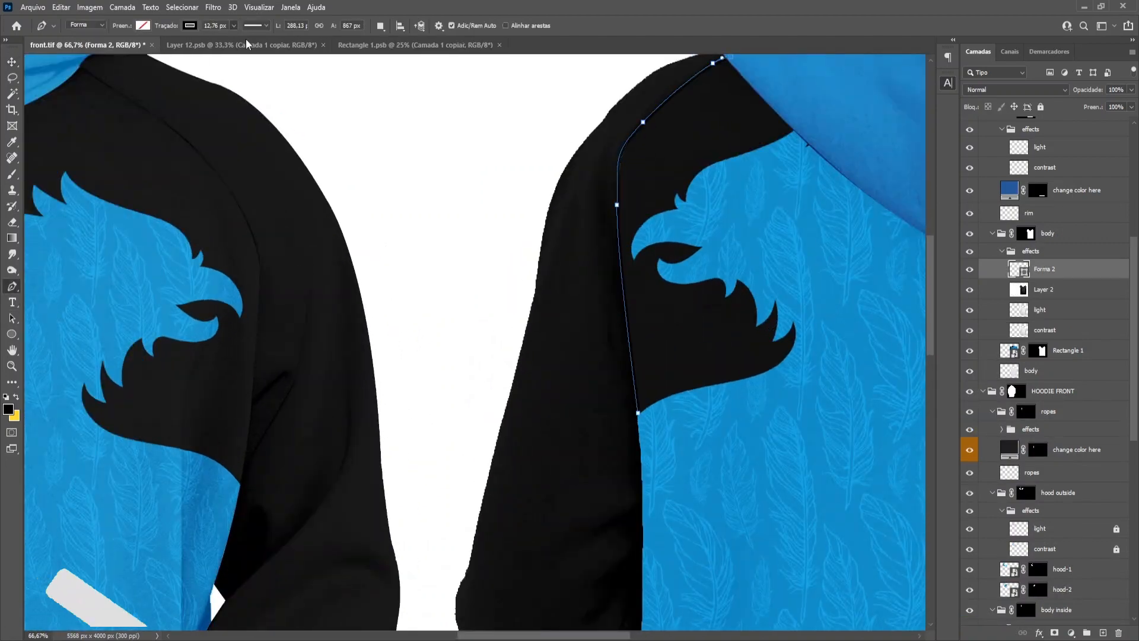
pyautogui.press('v')
# Step: Move Forma 2 into the back sleeves group, clip it to manga2 and lock it
pyautogui.scroll(3, 1061, 270)
pyautogui.moveTo(1062, 431); pyautogui.dragTo(1072, 244)
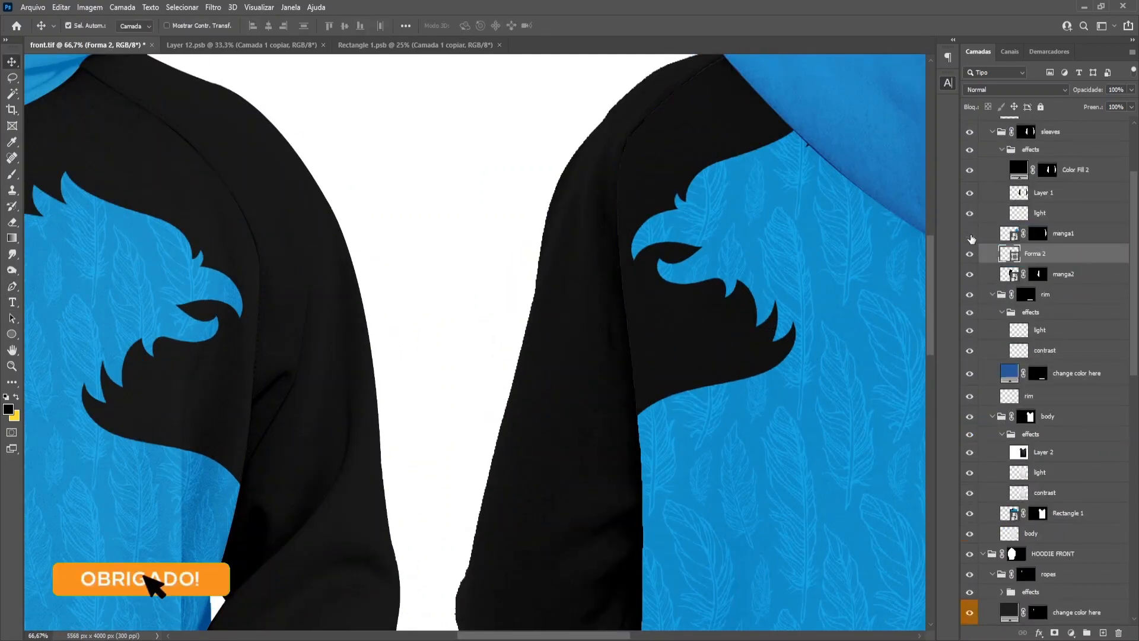
pyautogui.keyDown('alt'); pyautogui.click(1084, 263); pyautogui.keyUp('alt')
pyautogui.click(1041, 106)
pyautogui.click(681, 216)
pyautogui.hotkey('ctrl', '-')
pyautogui.hotkey('ctrl', '-')
pyautogui.hotkey('ctrl', '-')
pyautogui.hotkey('ctrl', '-')
pyautogui.hotkey('ctrl', '+')
pyautogui.hotkey('ctrl', '+')
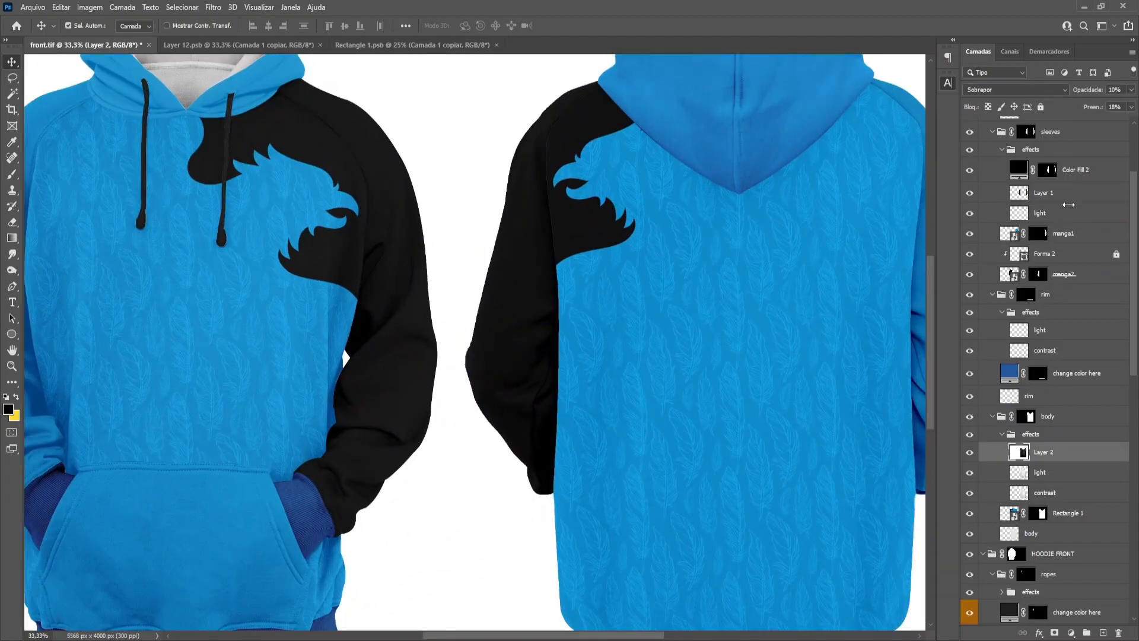
# Step: Move Forma 2 into the back sleeves' effects group, with Cor Mais Escura blending and 55% opacity
pyautogui.click(1066, 197)
pyautogui.scroll(3, 1066, 201)
pyautogui.click(536, 197)
pyautogui.moveTo(1061, 305); pyautogui.dragTo(1075, 359)
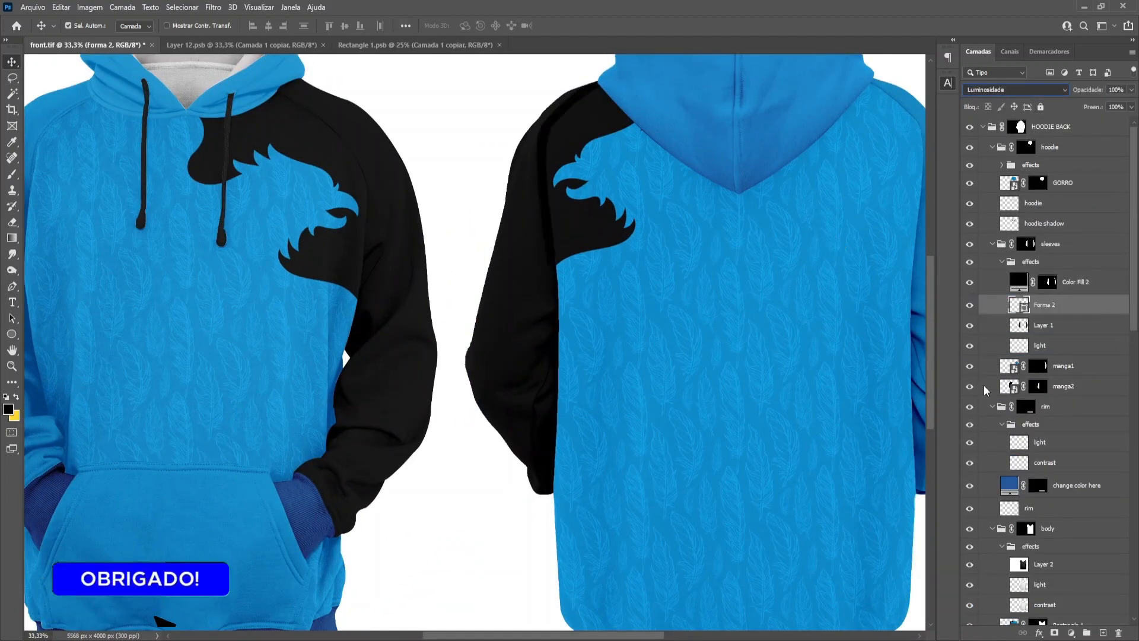
pyautogui.click(985, 163)
pyautogui.click(1132, 89)
pyautogui.moveTo(1131, 105); pyautogui.dragTo(1091, 106)
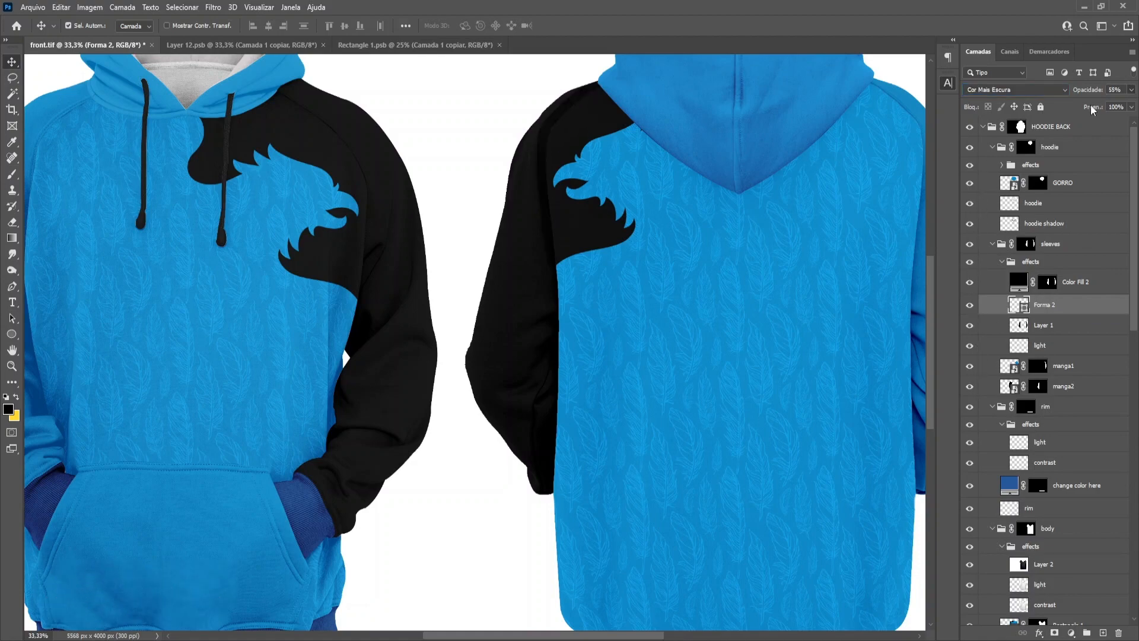
# Step: Place Layer 1 above Forma 2 in the back sleeves' effects and set Forma 2's opacity to 100%
pyautogui.moveTo(1069, 330); pyautogui.dragTo(1072, 298)
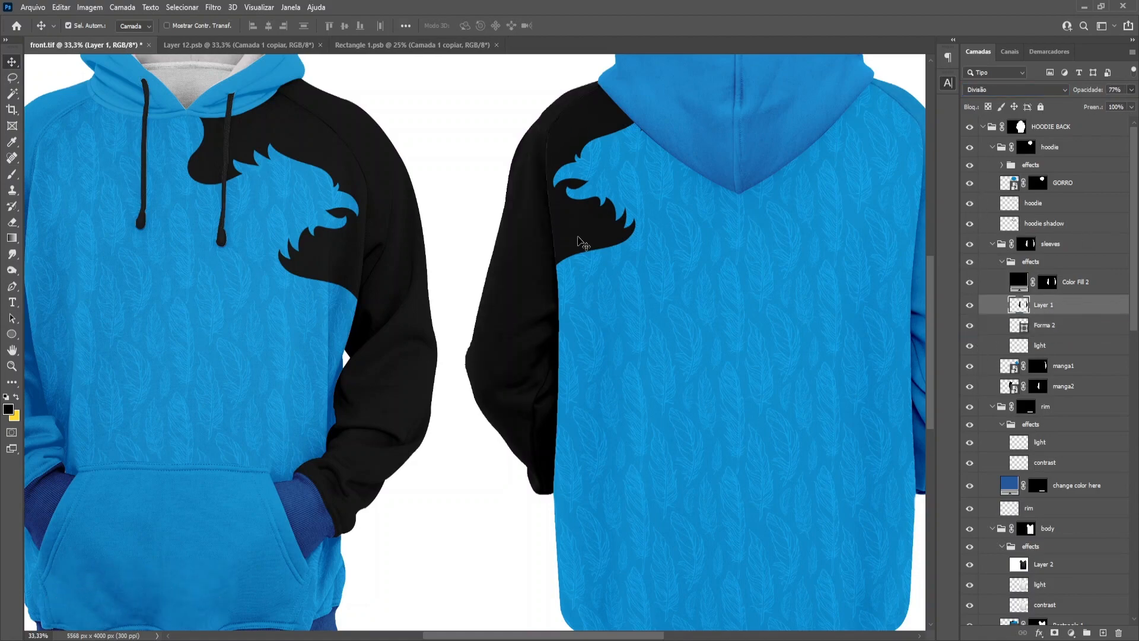
pyautogui.click(1059, 530)
pyautogui.click(1131, 89)
pyautogui.moveTo(1131, 104)
pyautogui.mouseDown()
pyautogui.moveTo(1119, 109)
pyautogui.moveTo(1132, 106)
pyautogui.mouseUp()
pyautogui.click(1059, 329)
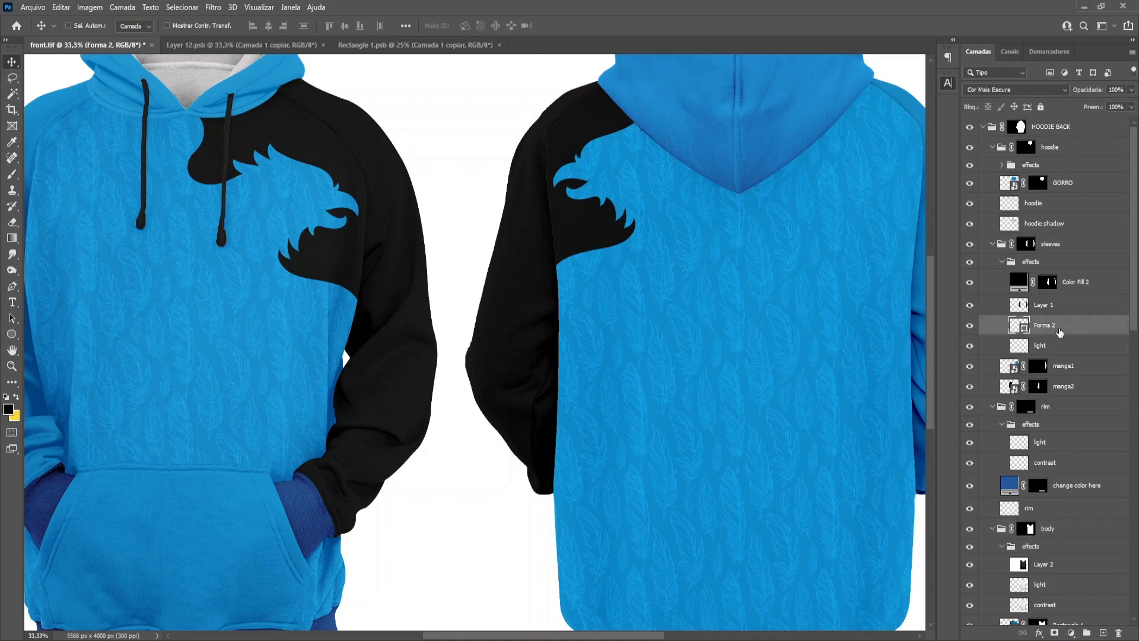
# Step: Try a copy of Forma 2 in the back body's effects group, and delete that copy
pyautogui.moveTo(930, 395); pyautogui.dragTo(946, 378)
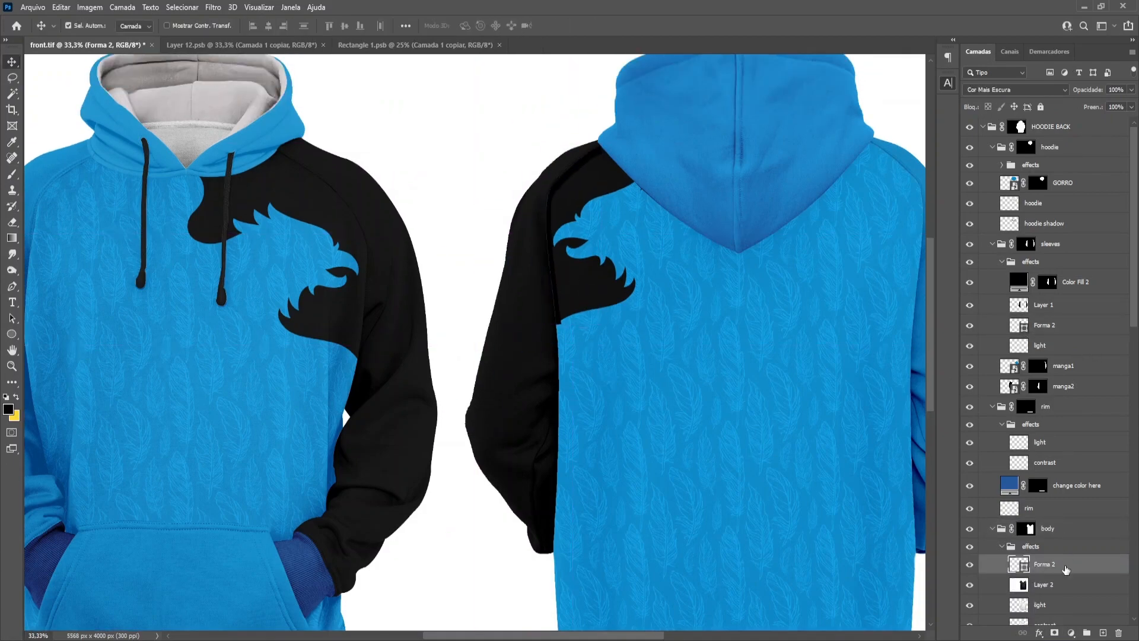
pyautogui.press('Delete')
pyautogui.hotkey('ctrl', '-')
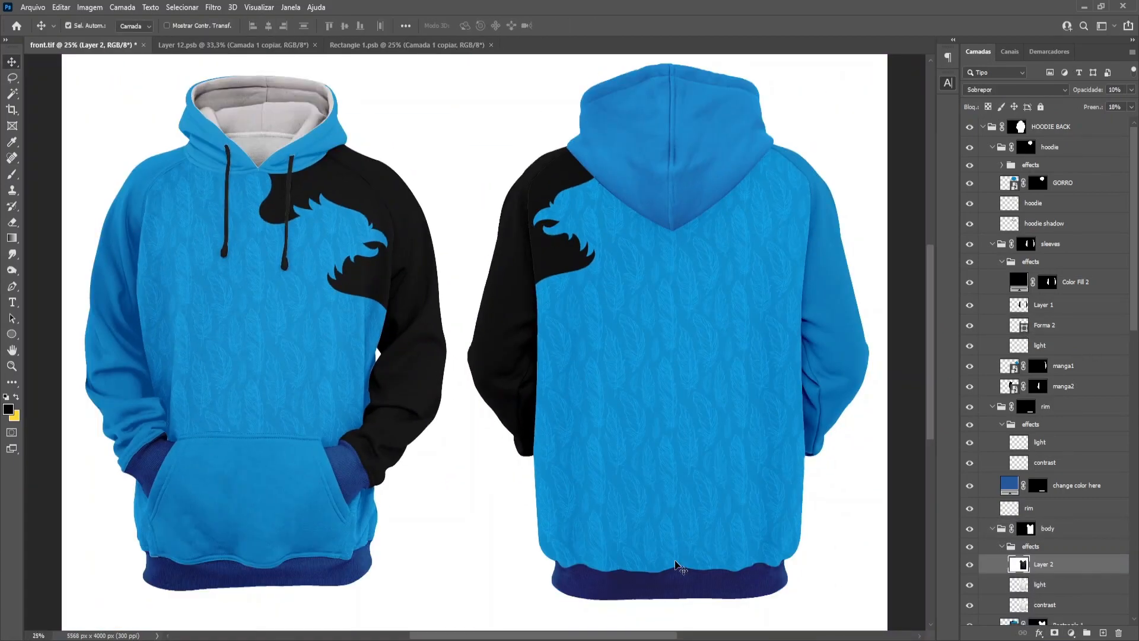
# Step: Change the back waistband rim's fill color to black
pyautogui.click(678, 578)
pyautogui.click(1002, 425)
pyautogui.click(1010, 445)
pyautogui.moveTo(670, 316); pyautogui.dragTo(652, 380)
pyautogui.press('Return')
# Step: Change the front cuffs and waistband fill color to black
pyautogui.click(258, 575)
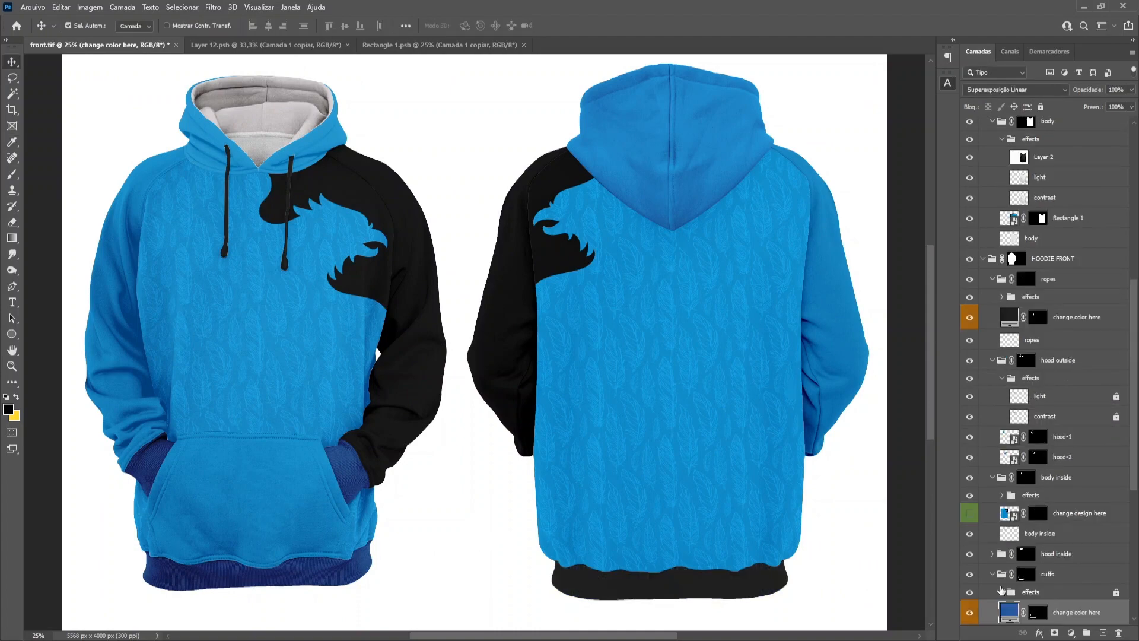
pyautogui.click(1009, 612)
pyautogui.click(653, 380)
pyautogui.press('Return')
# Step: Adjust the back rim's light and contrast effects, setting the contrast layer's opacity to 30%
pyautogui.scroll(3, 518, 450)
pyautogui.scroll(-4, 518, 450)
pyautogui.scroll(3, 1063, 191)
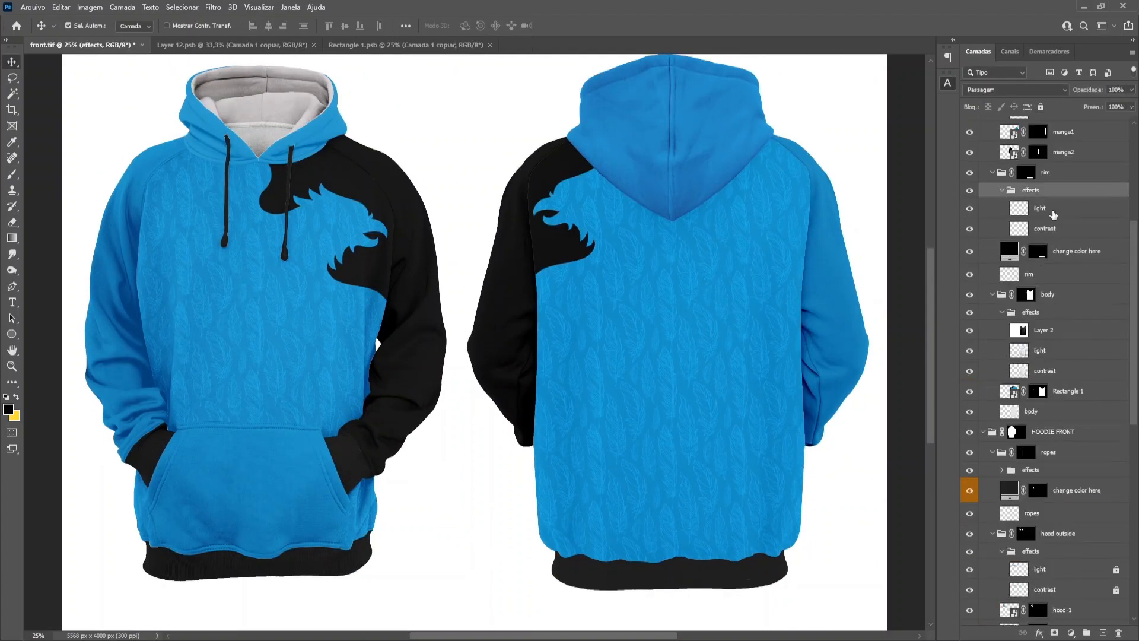
pyautogui.click(1040, 209)
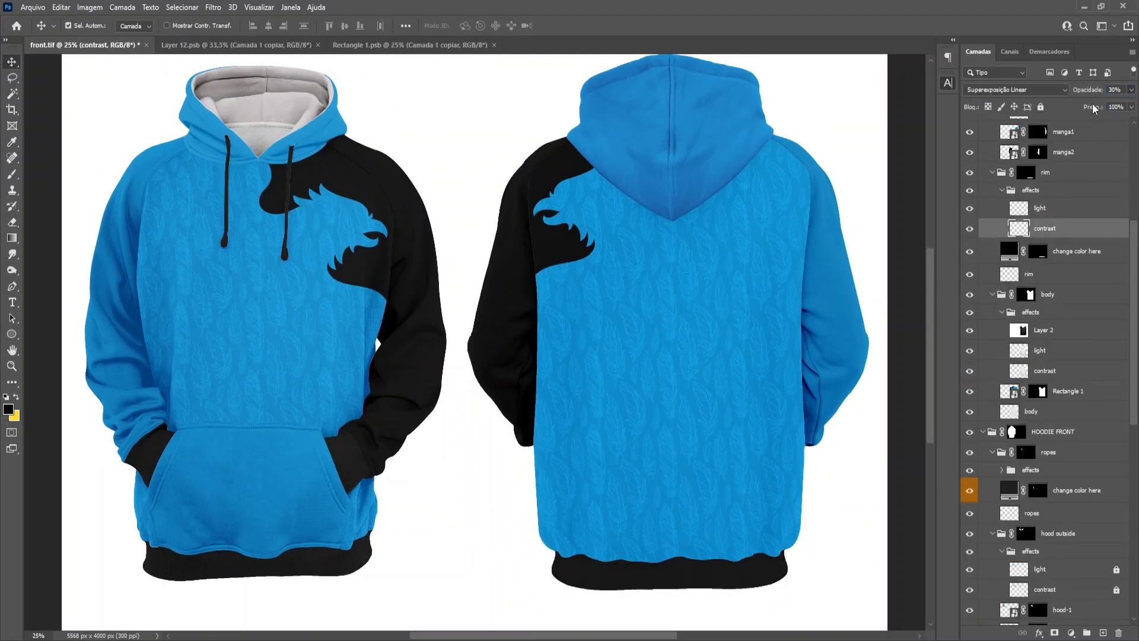
pyautogui.click(1125, 89)
# Step: Recolor the blue front sleeve's SLEEVE2 design black, save it and close the open design files
pyautogui.click(414, 205)
pyautogui.hotkey('ctrl', '-')
pyautogui.hotkey('ctrl', '+')
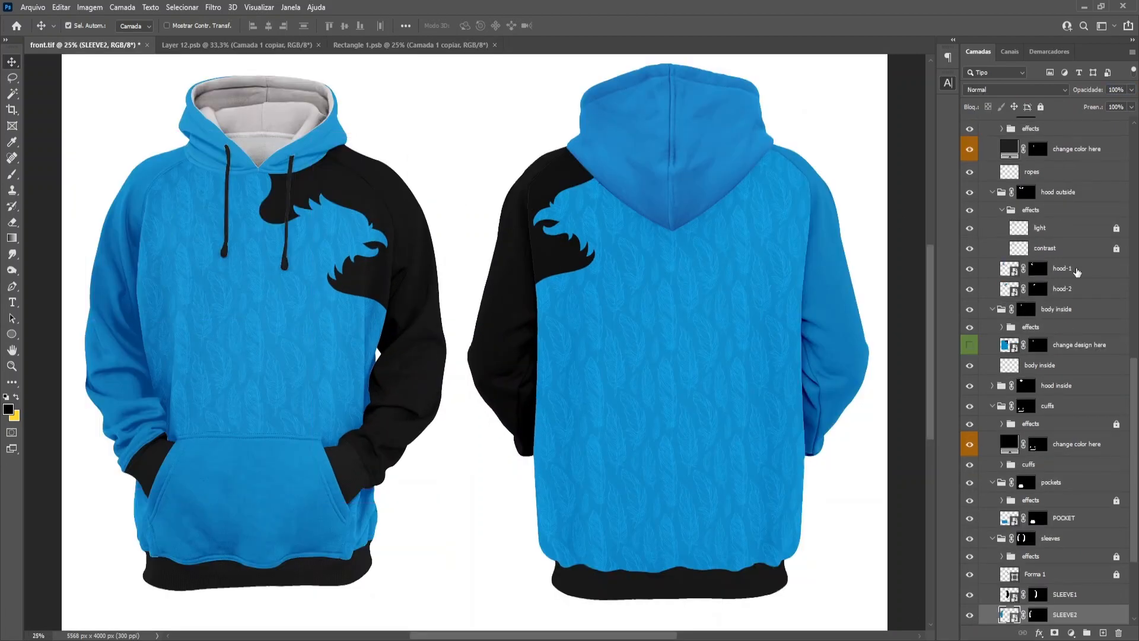
pyautogui.scroll(-3, 1076, 270)
pyautogui.doubleClick(1009, 415)
pyautogui.doubleClick(1036, 160)
pyautogui.click(318, 45)
pyautogui.click(318, 45)
pyautogui.click(319, 45)
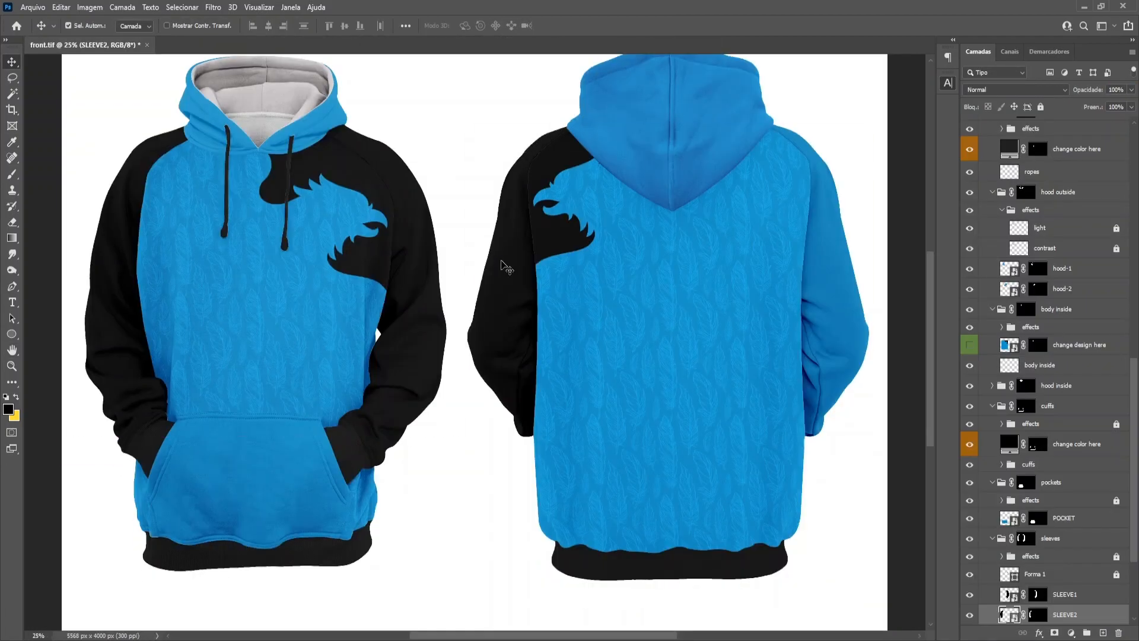
# Step: Recolor the blue back sleeve's manga1 design black, then save and close it
pyautogui.press('i')
pyautogui.doubleClick(1010, 213)
pyautogui.doubleClick(1048, 159)
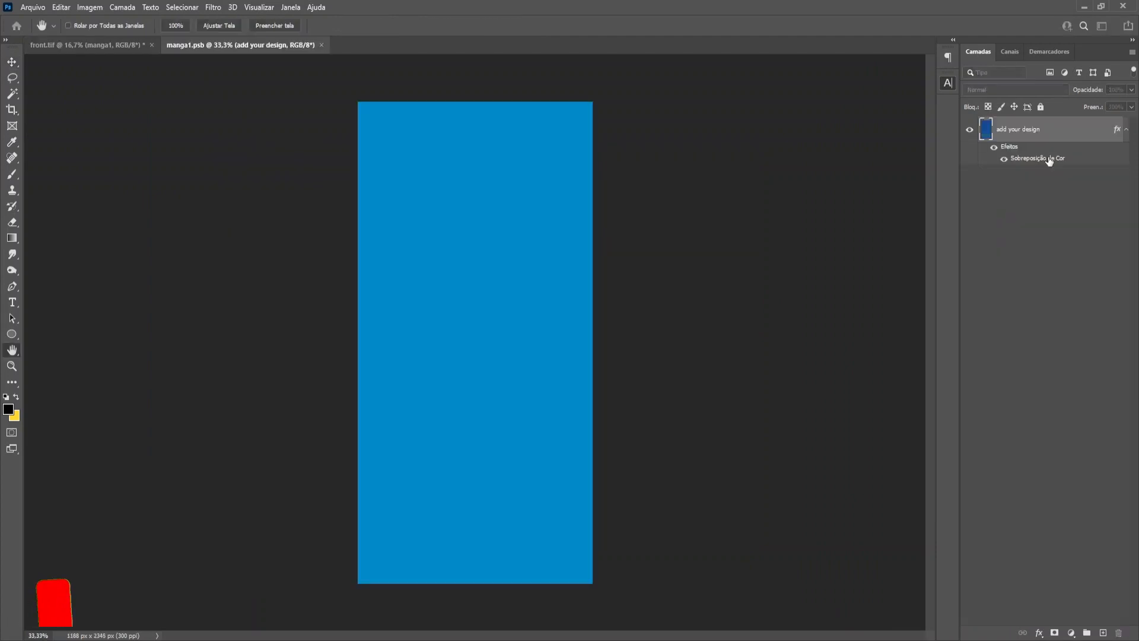
pyautogui.click(320, 45)
# Step: Recolor the front cuffs and waistband with blue sampled from the hoodie body
pyautogui.click(350, 497)
pyautogui.scroll(-1, 1011, 531)
pyautogui.doubleClick(1010, 530)
pyautogui.click(375, 401)
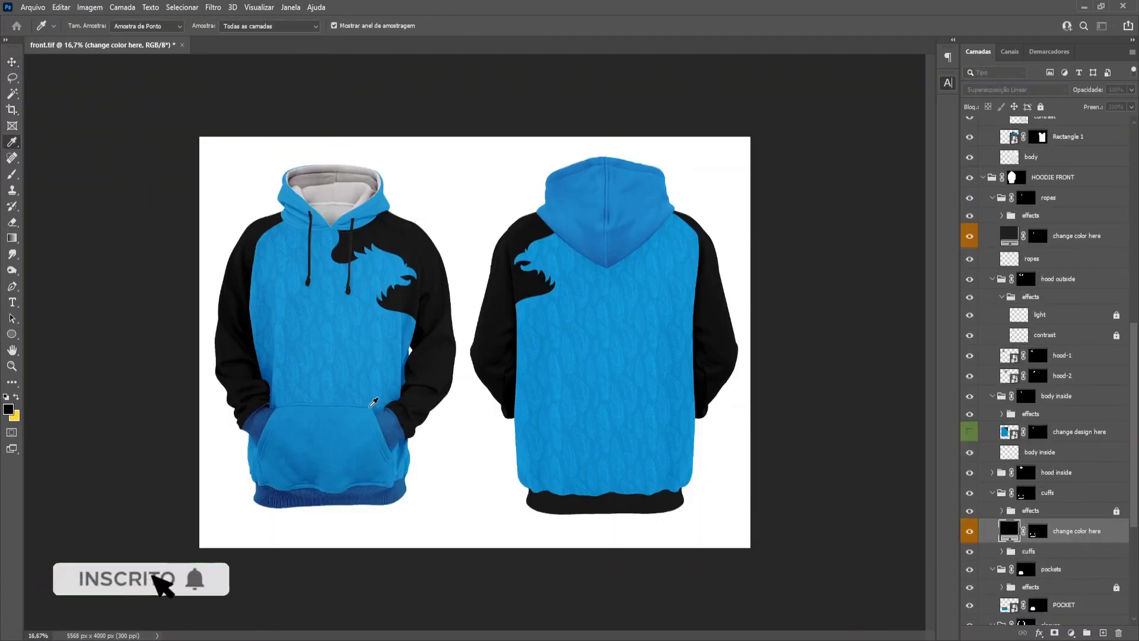
pyautogui.click(841, 321)
pyautogui.click(653, 351)
pyautogui.click(1033, 249)
# Step: Recolor the back waistband rim with blue sampled from the back body
pyautogui.click(622, 500)
pyautogui.doubleClick(1010, 170)
pyautogui.click(605, 463)
pyautogui.click(328, 318)
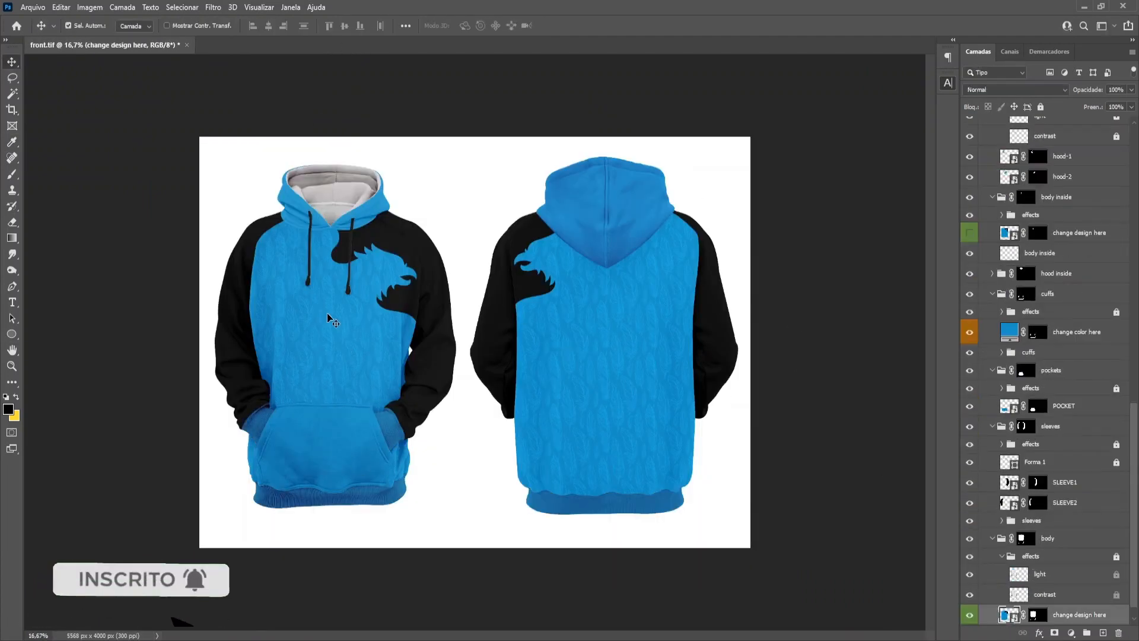
# Step: Recolor the hood's inside lining with blue sampled from the hoodie
pyautogui.click(332, 191)
pyautogui.doubleClick(1009, 354)
pyautogui.click(375, 226)
pyautogui.click(1033, 249)
# Step: Try showing the body inside design layer at the neckline, and hide it again
pyautogui.click(331, 213)
pyautogui.click(969, 273)
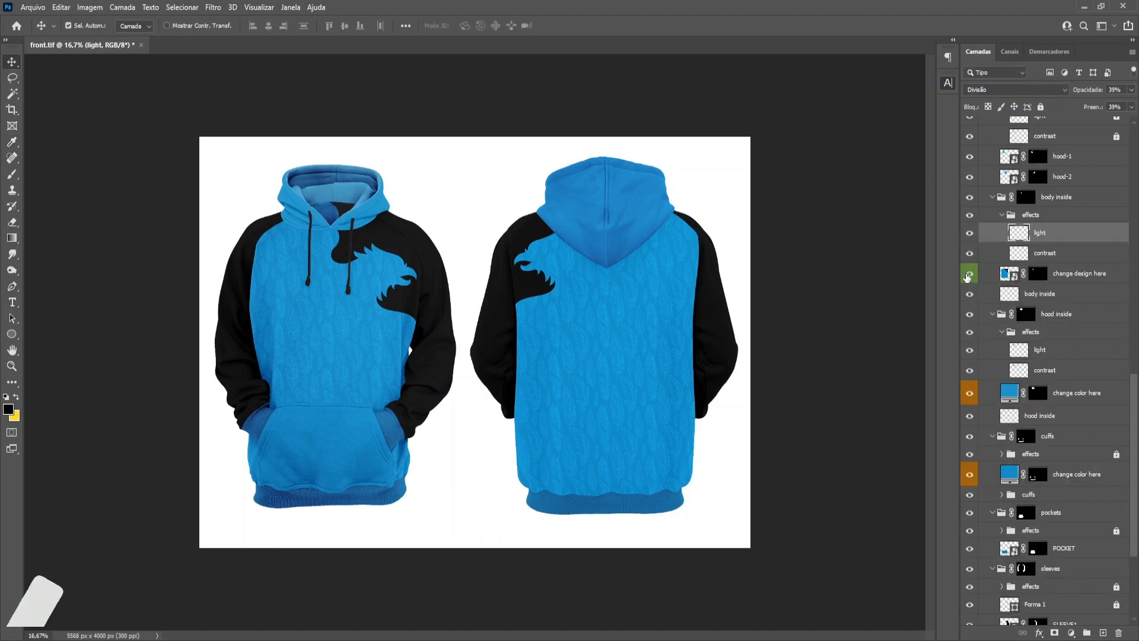
pyautogui.click(969, 273)
# Step: Open the back body design Rectangle 1, shift the black eagle shape slightly left and save the design
pyautogui.click(629, 356)
pyautogui.scroll(-1, 1004, 593)
pyautogui.click(570, 265)
pyautogui.scroll(1, 1008, 160)
pyautogui.click(1002, 170)
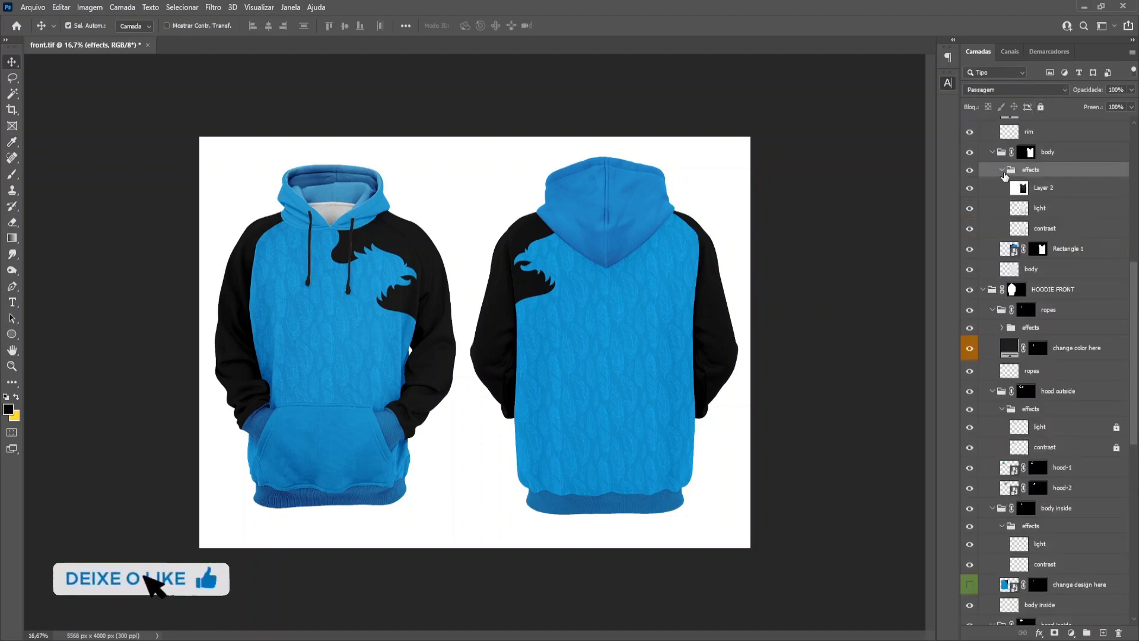
pyautogui.doubleClick(1009, 190)
pyautogui.hotkey('ctrl', 's')
pyautogui.moveTo(409, 130)
pyautogui.mouseDown()
pyautogui.moveTo(433, 130)
pyautogui.moveTo(389, 130)
pyautogui.mouseUp()
pyautogui.click(77, 46)
pyautogui.click(287, 45)
pyautogui.hotkey('ctrl', 's')
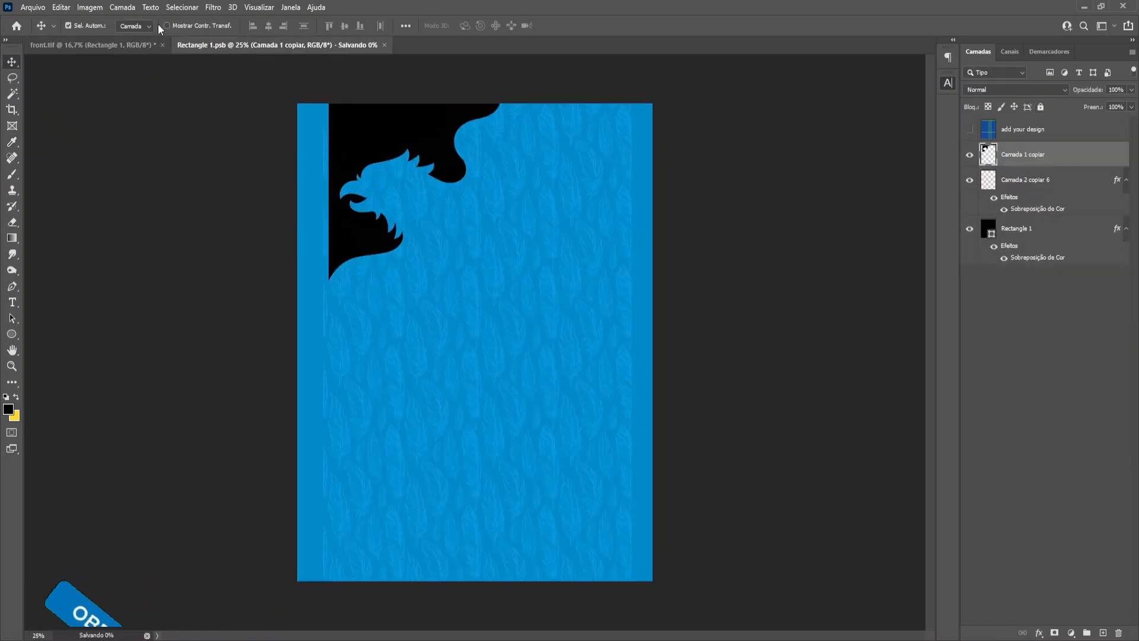
# Step: Slightly enlarge the black eagle shape in the back body design, save it and return to the hoodie mockup
pyautogui.click(94, 45)
pyautogui.click(256, 45)
pyautogui.hotkey('ctrl', 't')
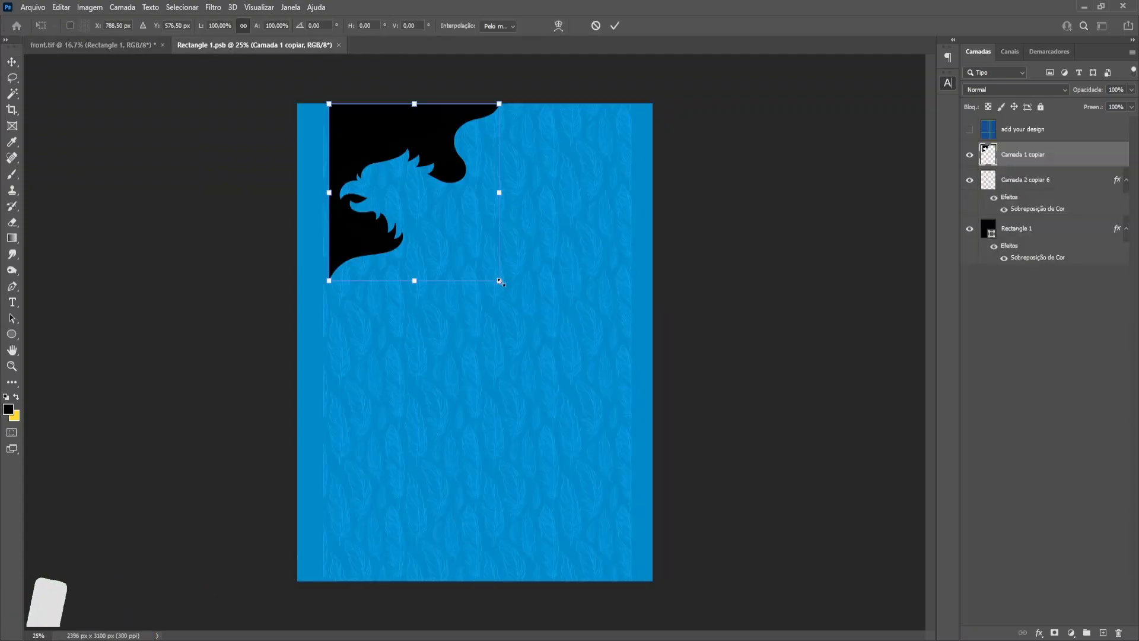
pyautogui.moveTo(499, 281); pyautogui.dragTo(518, 300)
pyautogui.press('Return')
pyautogui.hotkey('ctrl', 's')
pyautogui.click(125, 46)
# Step: Open the front body's "change design here" smart object for editing
pyautogui.click(362, 329)
pyautogui.scroll(-1, 1009, 596)
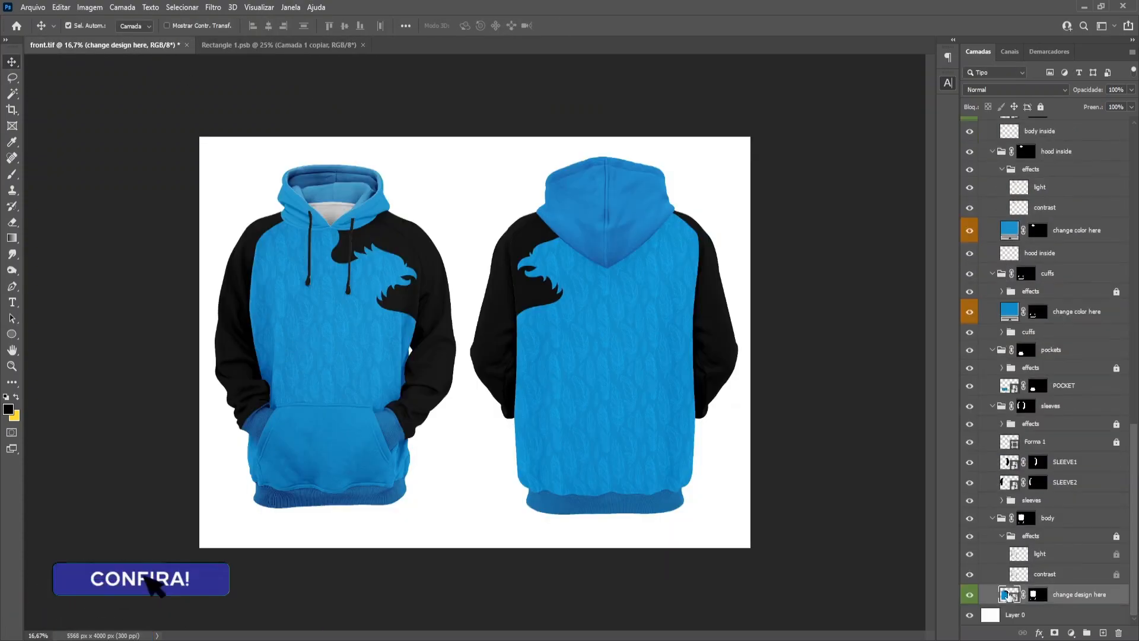
pyautogui.doubleClick(1009, 595)
# Step: Try the eagle head shield artwork on the front body, scaling it down and erasing its white background with the Background Eraser
pyautogui.moveTo(497, 351); pyautogui.dragTo(497, 363)
pyautogui.press('Return')
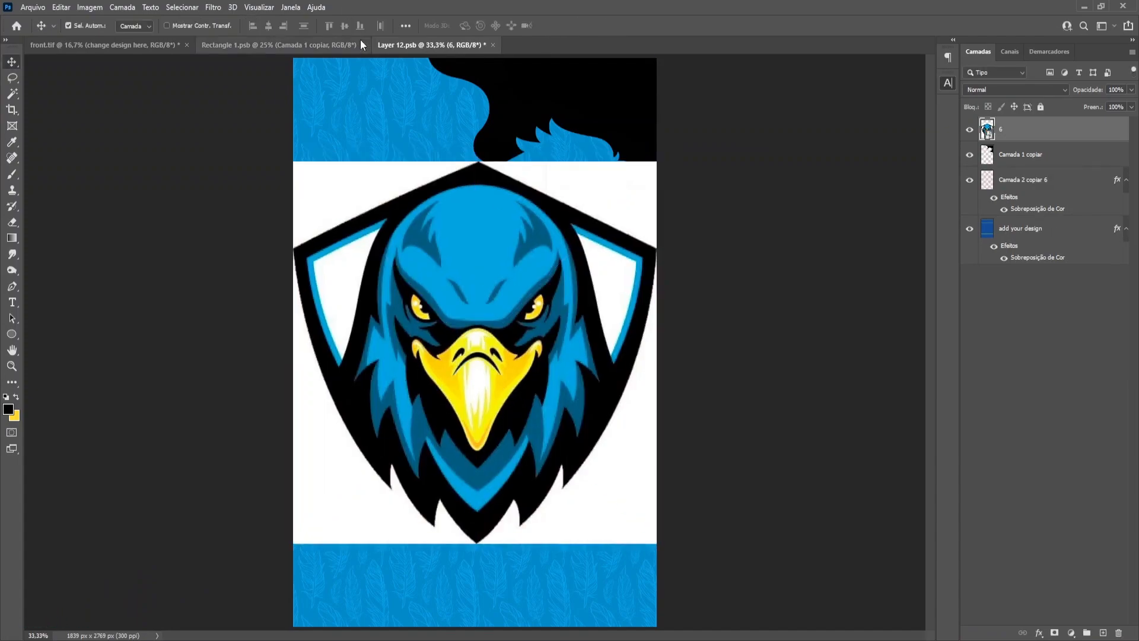
pyautogui.click(363, 45)
pyautogui.hotkey('ctrl', 't')
pyautogui.moveTo(475, 162); pyautogui.dragTo(475, 228)
pyautogui.press('Return')
pyautogui.rightClick(11, 223)
pyautogui.click(59, 233)
pyautogui.moveTo(356, 237)
pyautogui.mouseDown()
pyautogui.moveTo(573, 469)
pyautogui.moveTo(285, 356)
pyautogui.mouseUp()
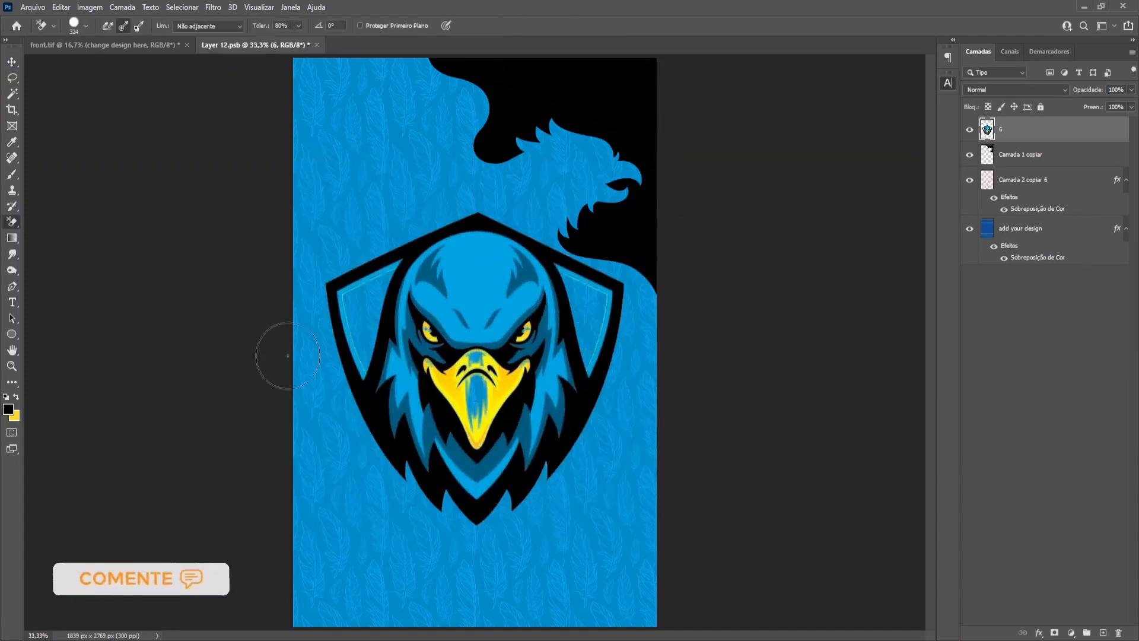
# Step: Save the front design to check the eagle shield on the mockup, and delete the shield layer
pyautogui.hotkey('ctrl', 's')
pyautogui.click(124, 45)
pyautogui.click(259, 48)
pyautogui.press('Delete')
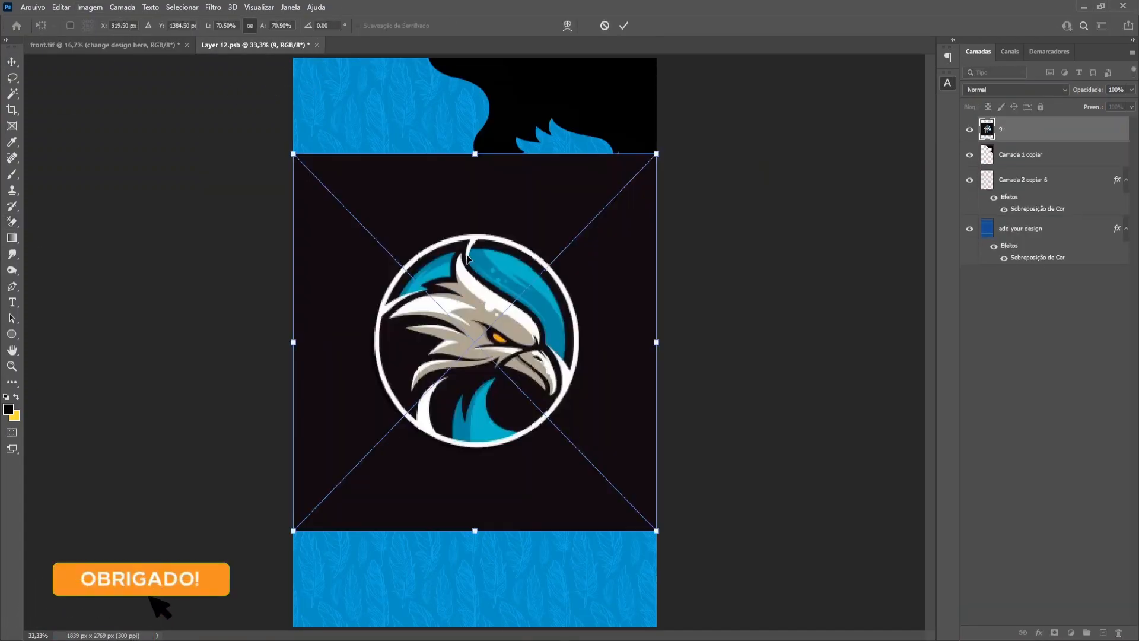
# Step: Try the circular eagle badge on the front body, erasing its dark background with the Magic Eraser and scaling it down
pyautogui.press('Return')
pyautogui.click(386, 212)
pyautogui.rightClick(12, 222)
pyautogui.click(55, 243)
pyautogui.click(356, 237)
pyautogui.hotkey('ctrl', 't')
pyautogui.moveTo(358, 453); pyautogui.dragTo(392, 411)
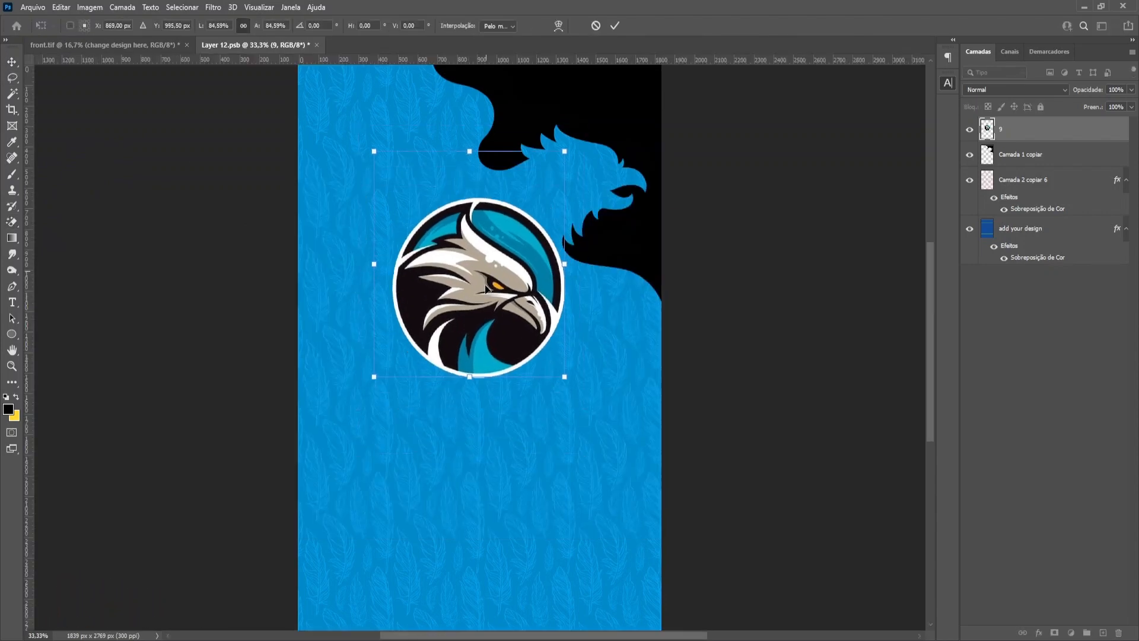
pyautogui.press('Return')
# Step: Save the front design to check the circular badge on the mockup, and delete the badge layer
pyautogui.hotkey('ctrl', 's')
pyautogui.click(145, 47)
pyautogui.click(255, 46)
pyautogui.press('Delete')
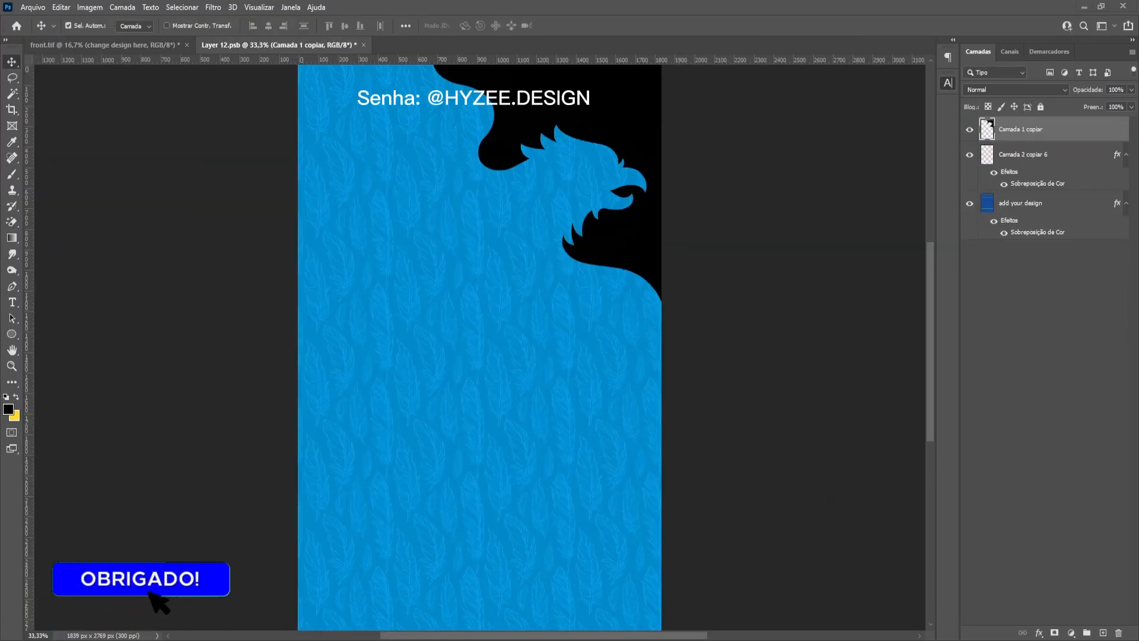
# Step: Try the crowned eagle artwork on the front body and erase its background with the Magic Eraser
pyautogui.moveTo(1138, 375); pyautogui.dragTo(510, 375)
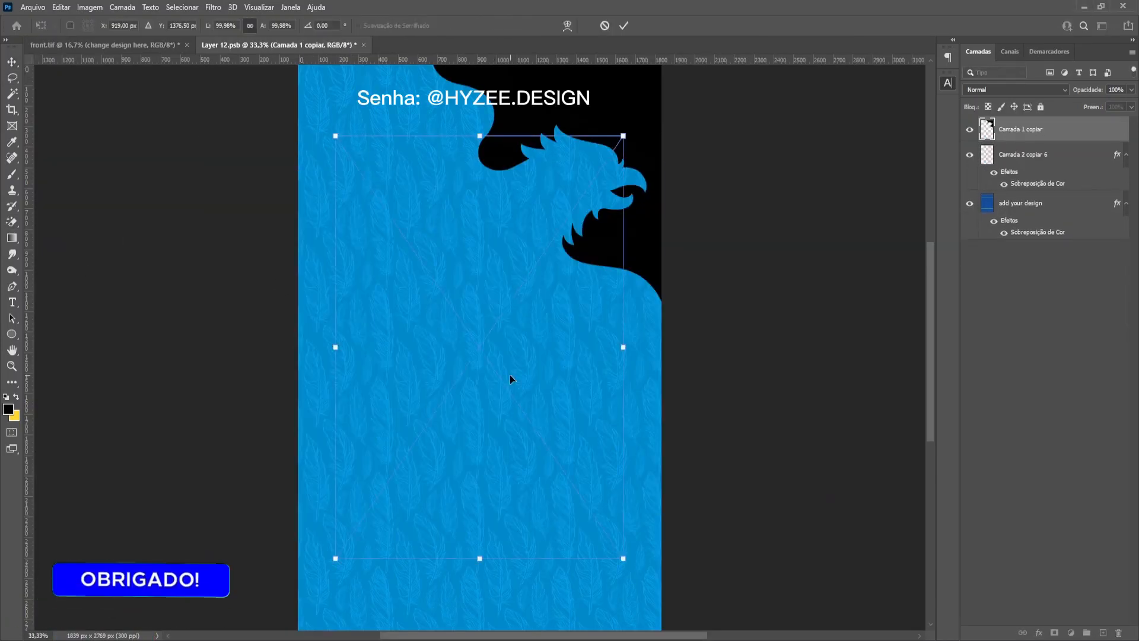
pyautogui.press('Escape')
pyautogui.moveTo(1138, 339); pyautogui.dragTo(468, 339)
pyautogui.click(426, 274)
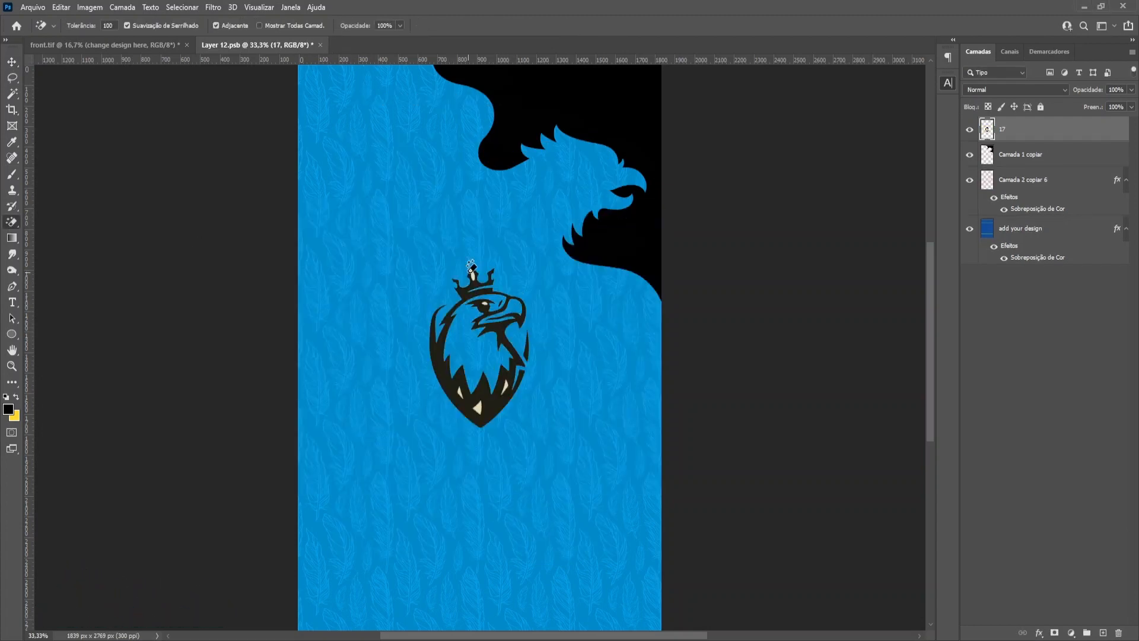
# Step: Give the crowned eagle a black color overlay, enlarge it, move it up to the chest and check the mockup
pyautogui.doubleClick(1056, 129)
pyautogui.hotkey('ctrl', 't')
pyautogui.moveTo(532, 264); pyautogui.dragTo(546, 243)
pyautogui.moveTo(496, 327); pyautogui.dragTo(496, 274)
pyautogui.press('Return')
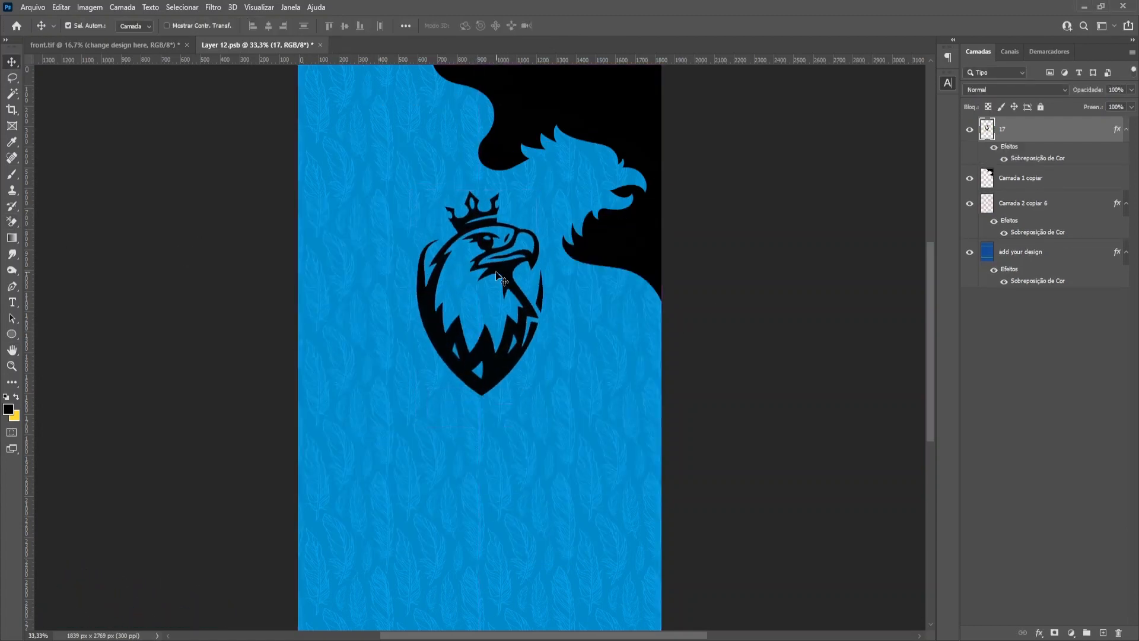
pyautogui.click(143, 47)
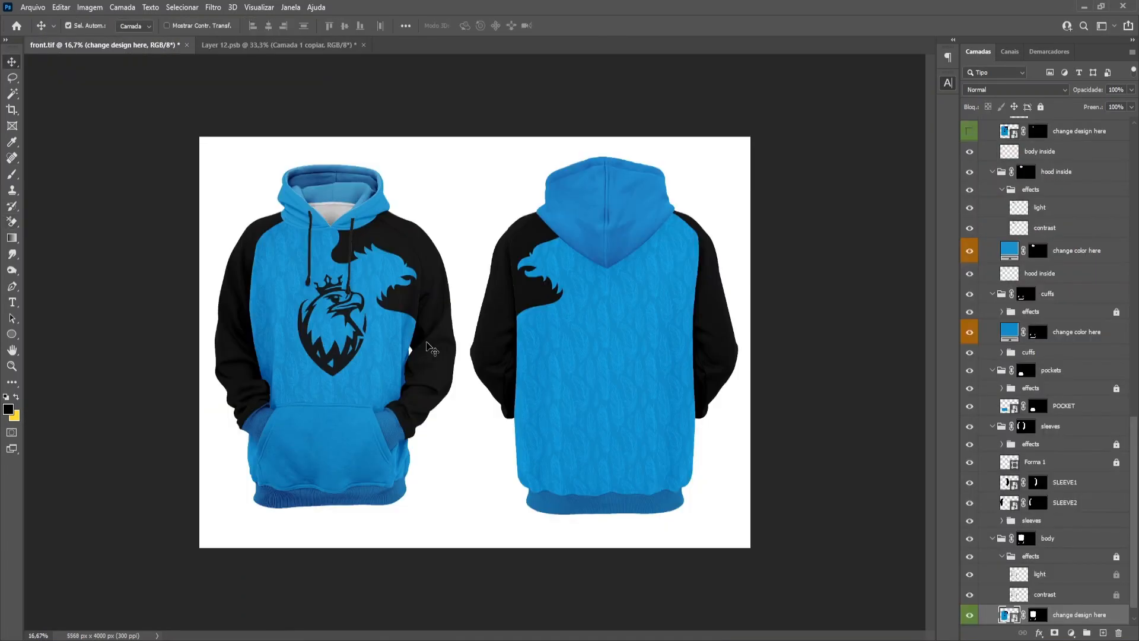
# Step: Open the SLEEVE2 design, scale the white winged eagle logo down on the upper black sleeve, and save
pyautogui.click(1029, 501)
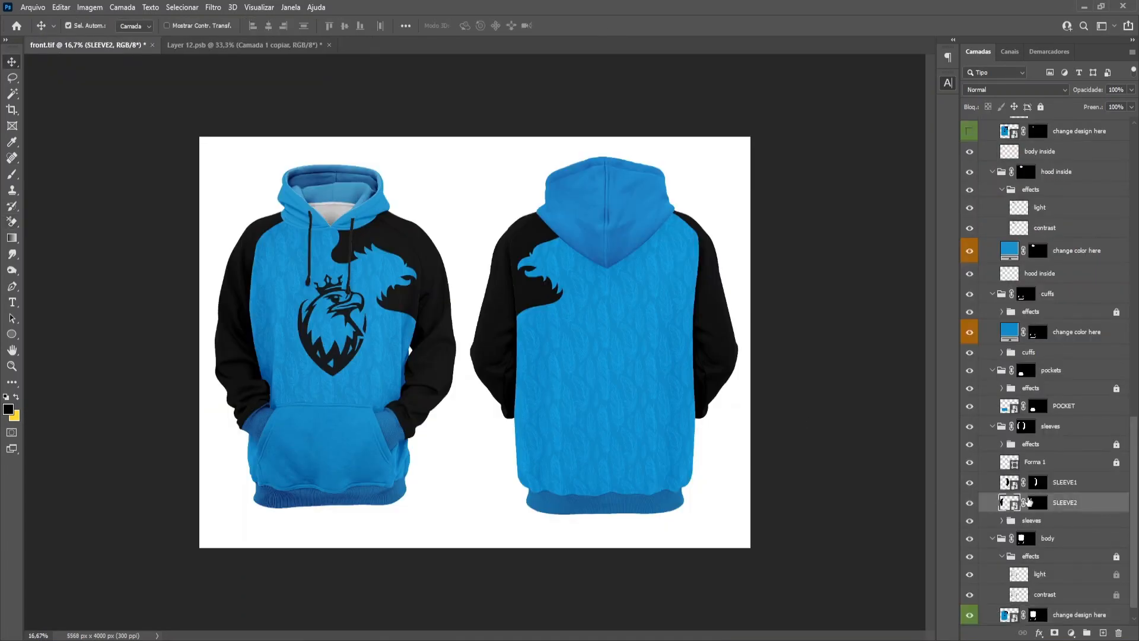
pyautogui.doubleClick(1011, 502)
pyautogui.moveTo(571, 564); pyautogui.dragTo(536, 484)
pyautogui.moveTo(460, 296); pyautogui.dragTo(477, 254)
pyautogui.press('Return')
pyautogui.hotkey('ctrl', 's')
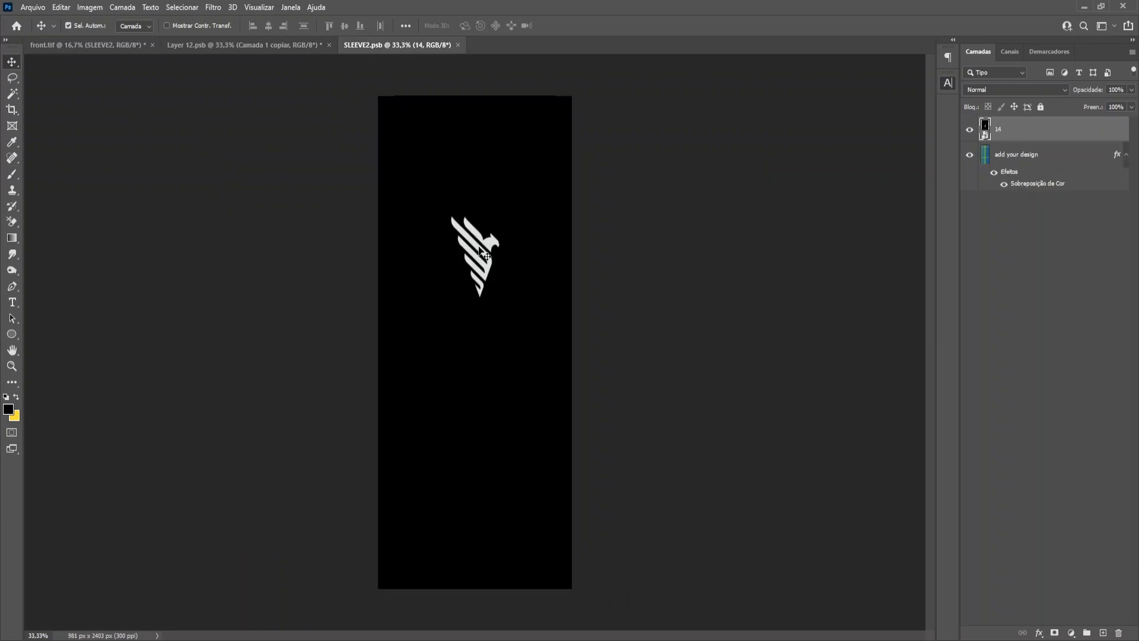
pyautogui.moveTo(380, 307); pyautogui.dragTo(348, 260)
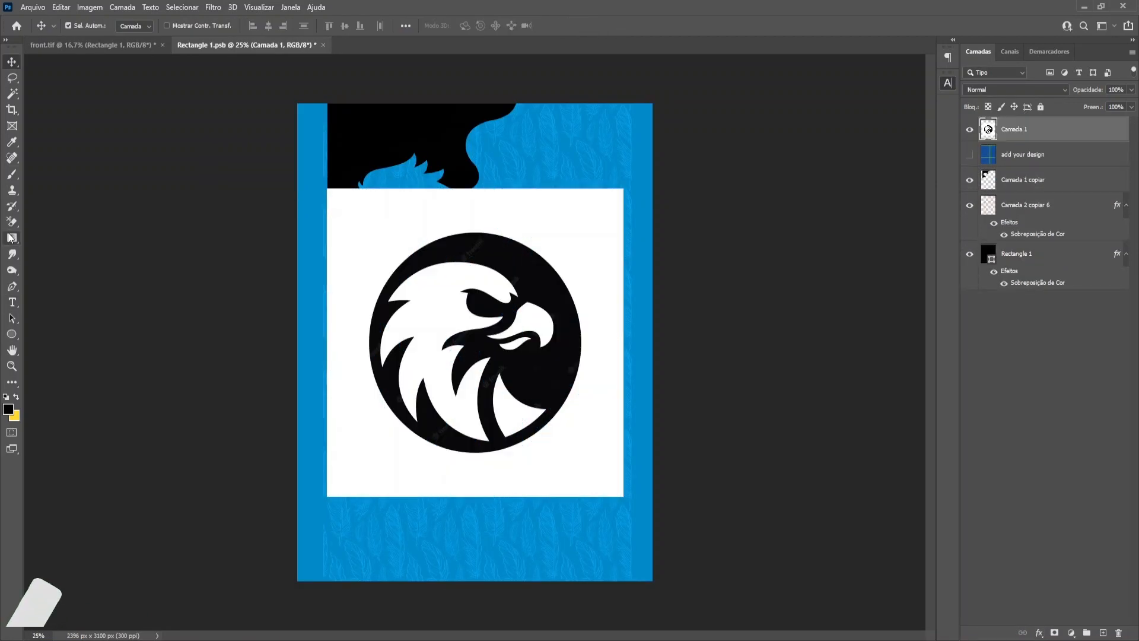
# Step: Erase the white background around the round eagle emblem and shrink it to the lower center of the back design
pyautogui.moveTo(362, 225); pyautogui.dragTo(611, 201)
pyautogui.moveTo(338, 391); pyautogui.dragTo(617, 320)
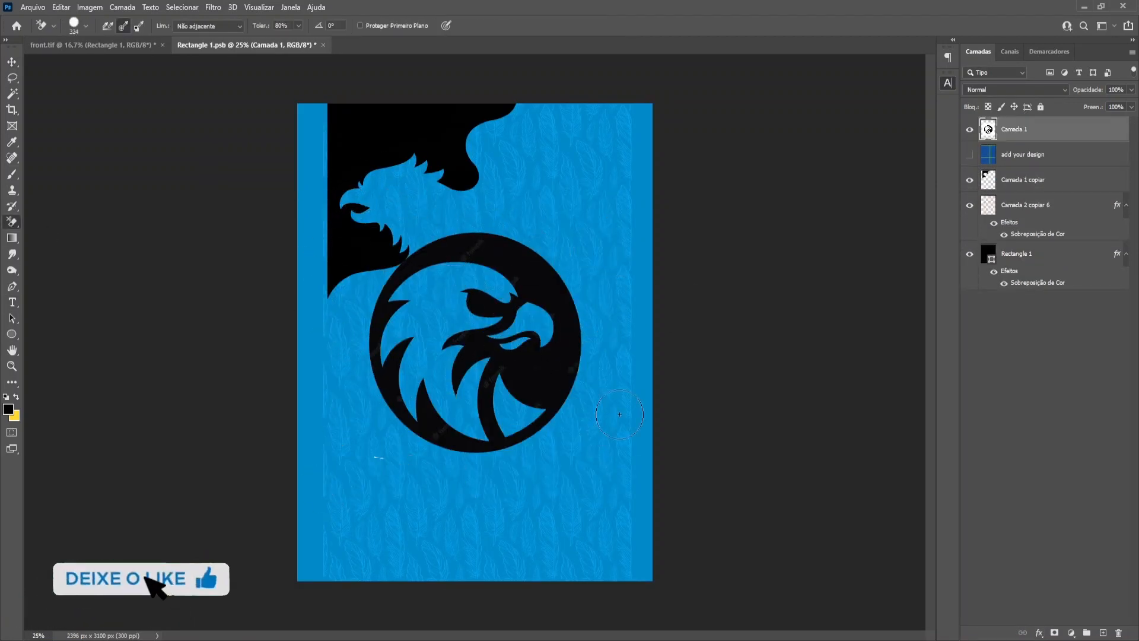
pyautogui.hotkey('ctrl', 't')
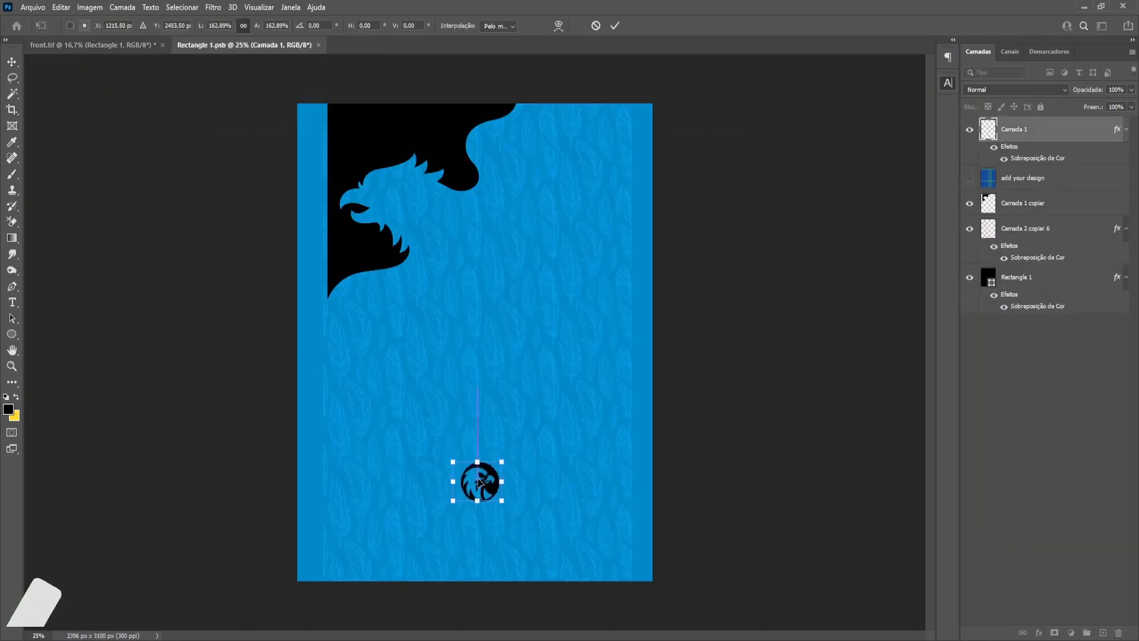
pyautogui.press('Return')
# Step: Add the text "2023" in Montserrat Bold, enlarge and center it beneath the round emblem, and save the back design
pyautogui.press('t')
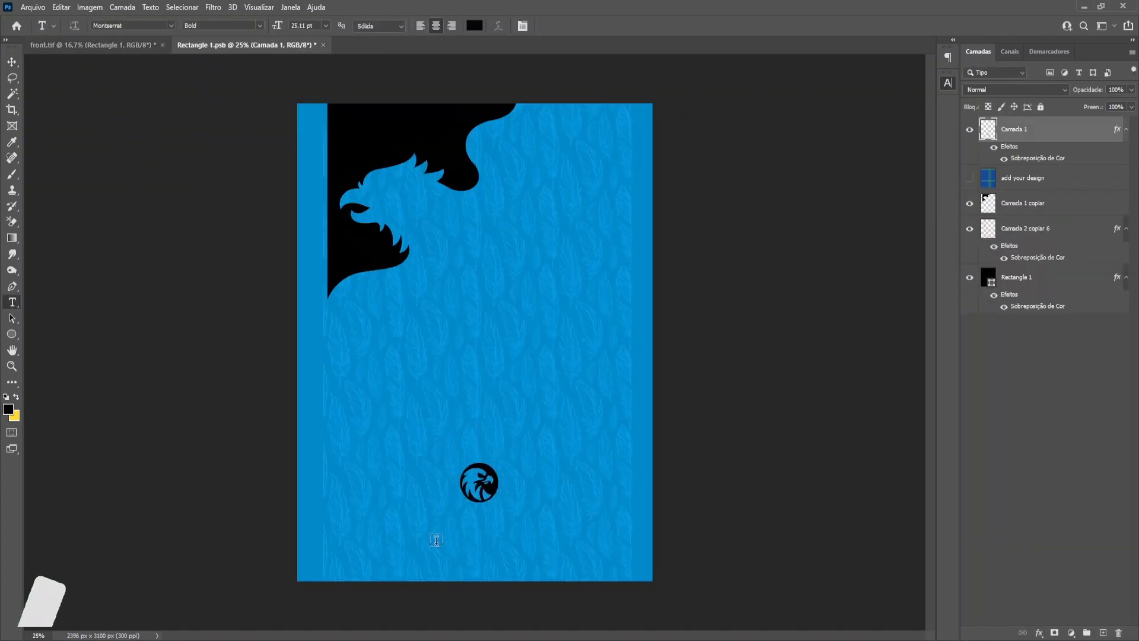
pyautogui.click(436, 541)
pyautogui.write('2023')
pyautogui.hotkey('ctrl', 'Return')
pyautogui.hotkey('ctrl', 't')
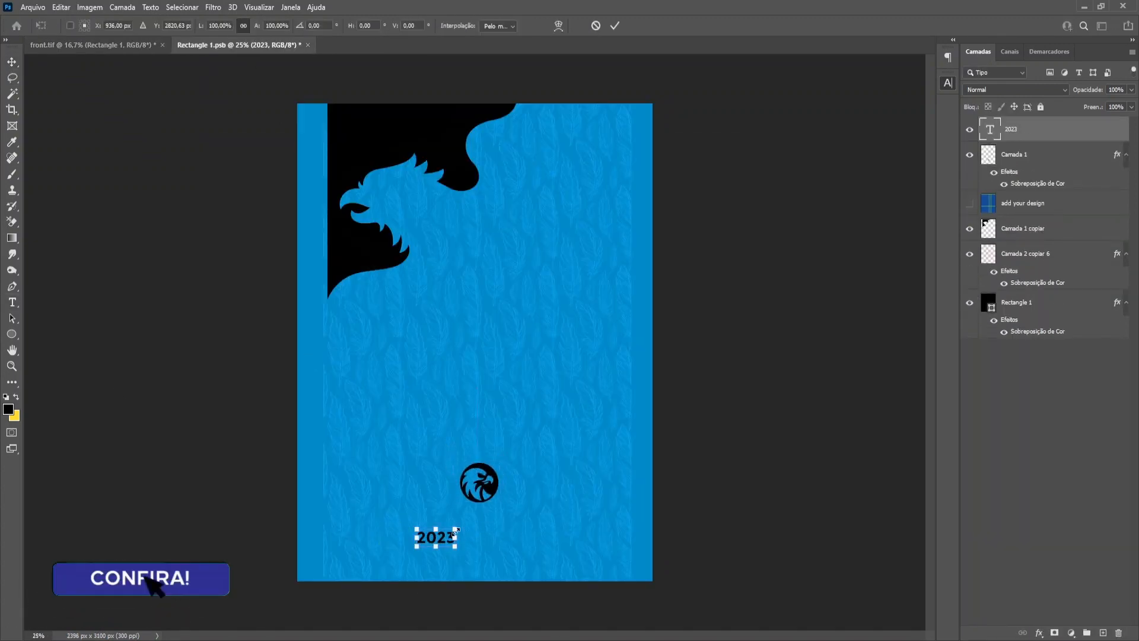
pyautogui.press('Return')
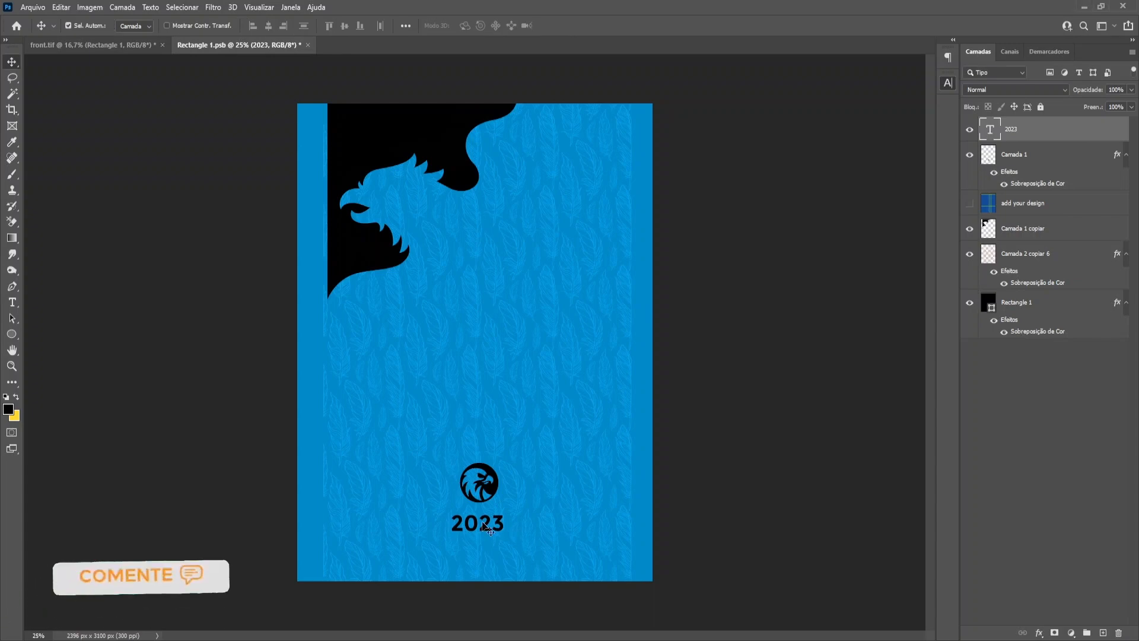
pyautogui.click(267, 98)
pyautogui.hotkey('ctrl', 's')
pyautogui.click(102, 47)
pyautogui.click(252, 45)
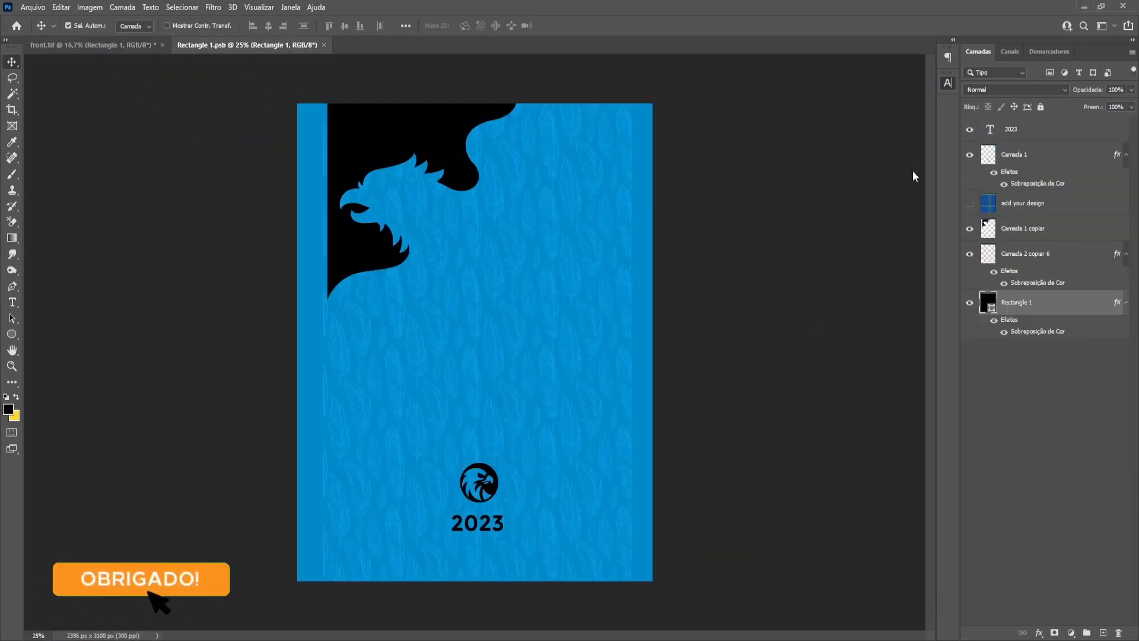
pyautogui.hotkey('ctrl', 'z')
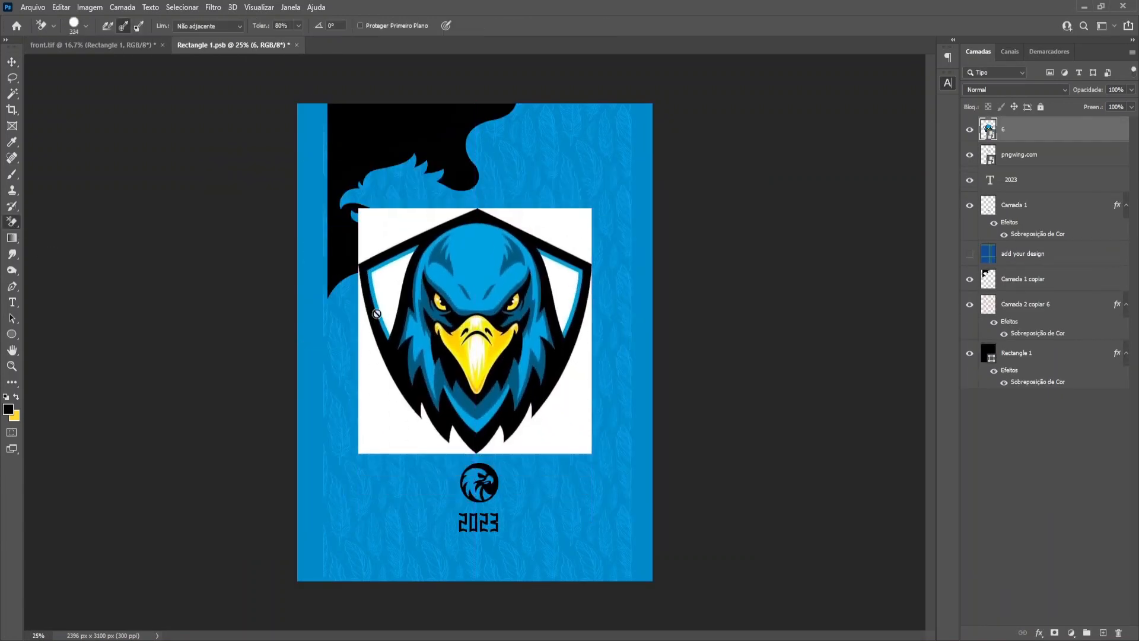
# Step: Erase the white background around the eagle shield on the back design with the Magic Eraser and scale the shield down
pyautogui.hotkey('shift', 'e')
pyautogui.click(360, 312)
pyautogui.click(377, 414)
pyautogui.click(566, 409)
pyautogui.click(563, 230)
pyautogui.click(560, 280)
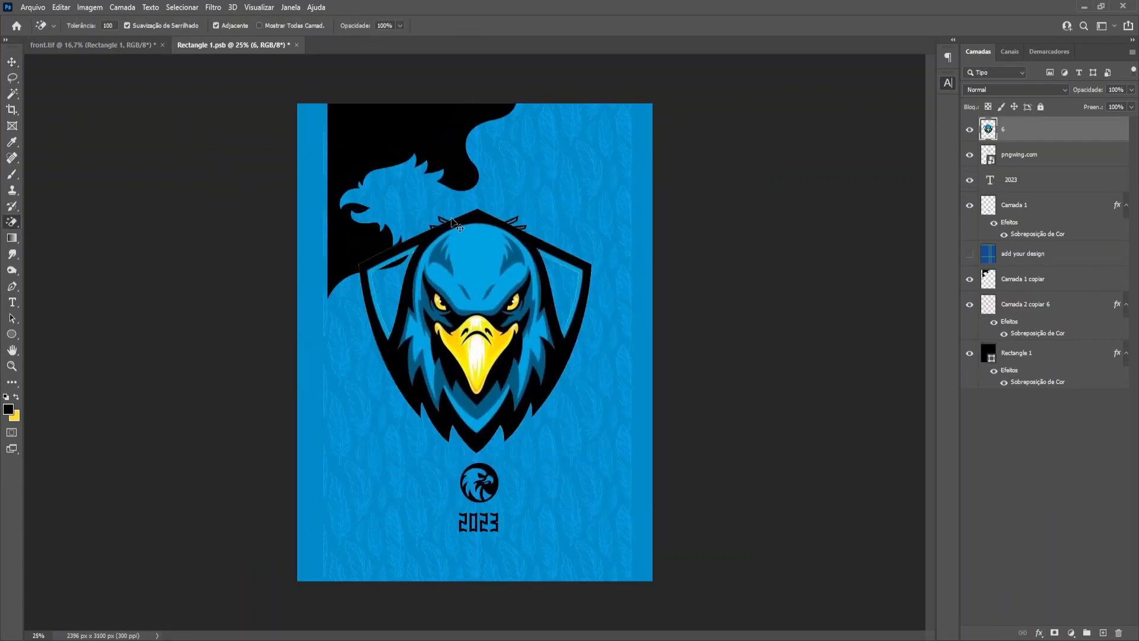
pyautogui.press('v')
pyautogui.hotkey('ctrl', 't')
pyautogui.moveTo(475, 208); pyautogui.dragTo(475, 265)
pyautogui.press('Return')
# Step: Hide the pngwing.com winged eagle layer in the back design, save and return to the mockup
pyautogui.click(970, 155)
pyautogui.hotkey('ctrl', 's')
pyautogui.click(93, 46)
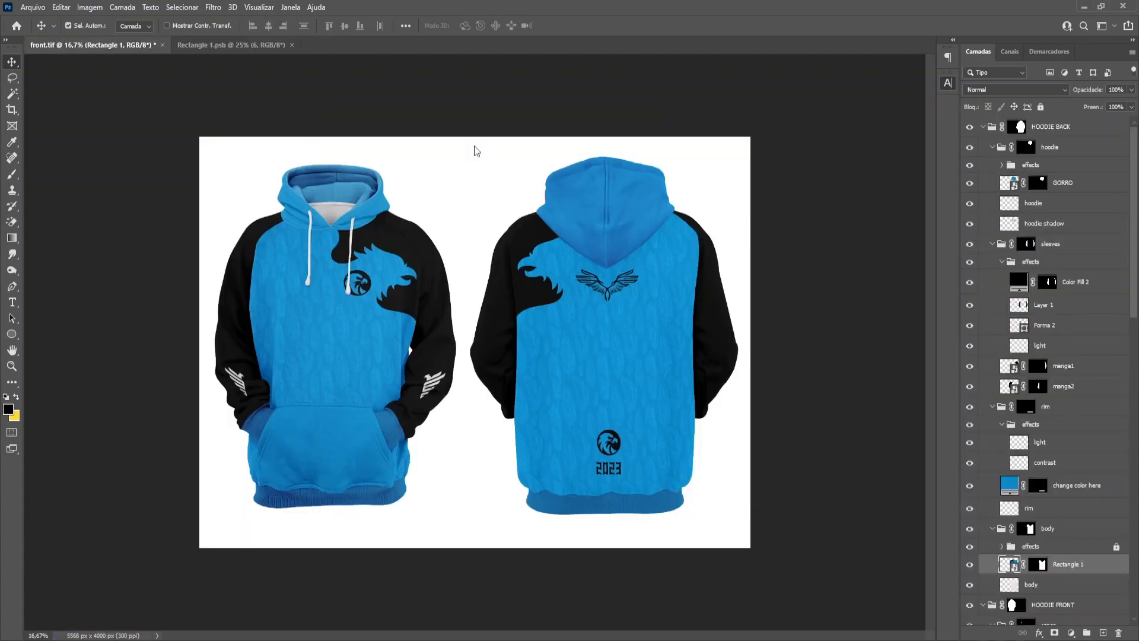
# Step: Shift the eagle shield slightly down on the back design, save and check the mockup
pyautogui.click(231, 45)
pyautogui.moveTo(476, 321); pyautogui.dragTo(475, 333)
pyautogui.hotkey('ctrl', 's')
pyautogui.click(100, 46)
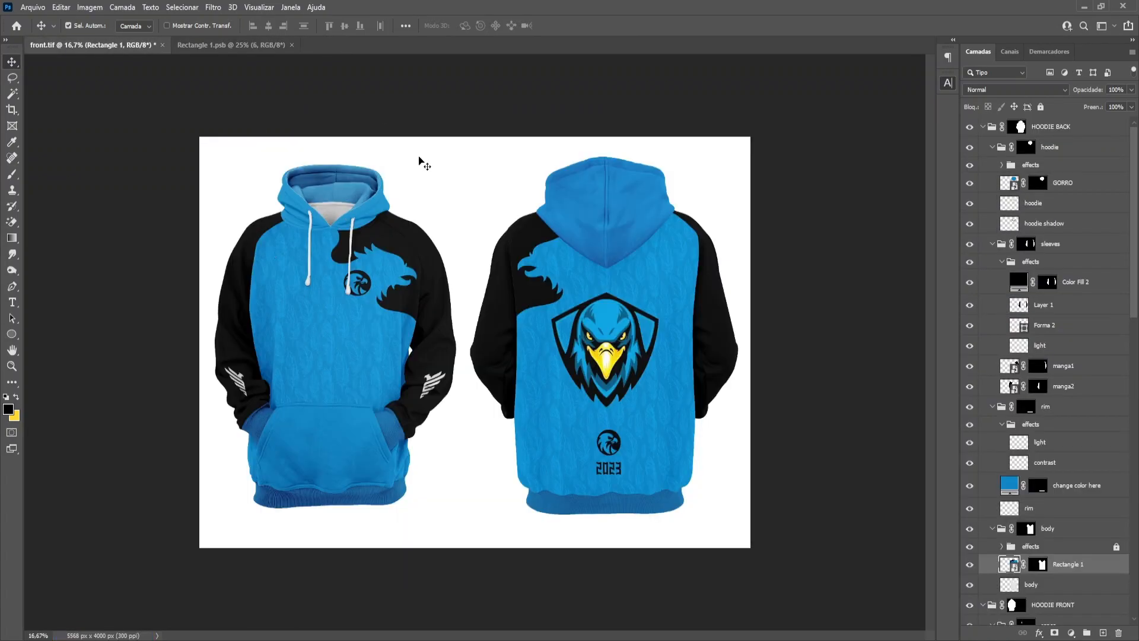
pyautogui.hotkey('ctrl', 'Tab')
pyautogui.hotkey('ctrl', 'Tab')
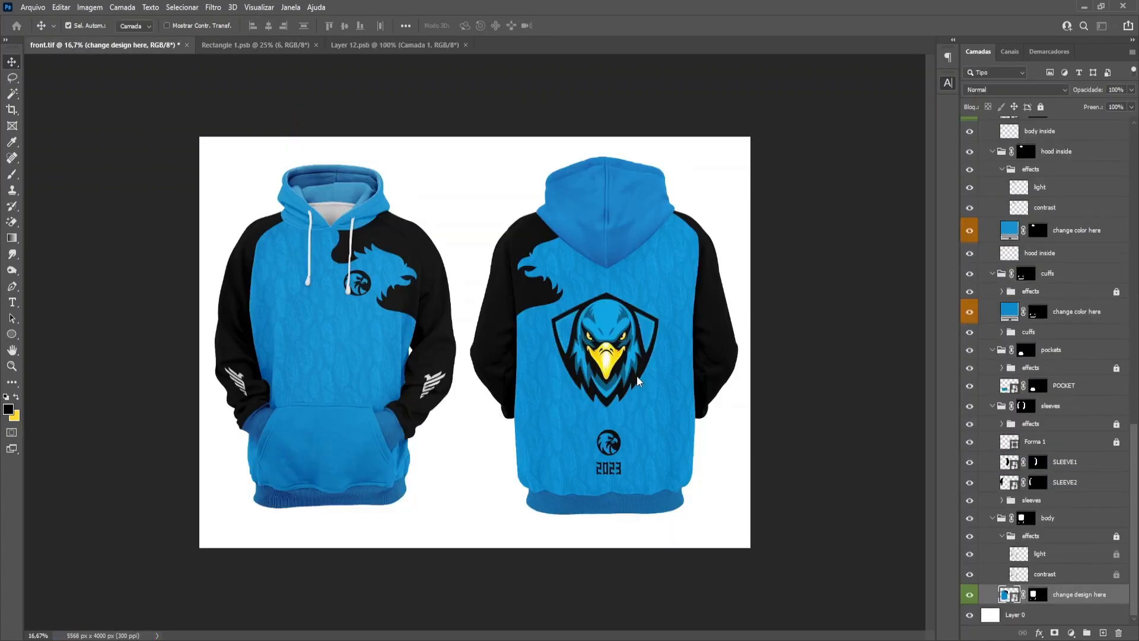
# Step: Try the eagle shield half cropped at the left edge of the front body design, then save and check the mockup
pyautogui.click(385, 45)
pyautogui.hotkey('ctrl', 't')
pyautogui.moveTo(540, 223); pyautogui.dragTo(540, 150)
pyautogui.moveTo(508, 251); pyautogui.dragTo(327, 251)
pyautogui.press('Return')
pyautogui.hotkey('ctrl', 's')
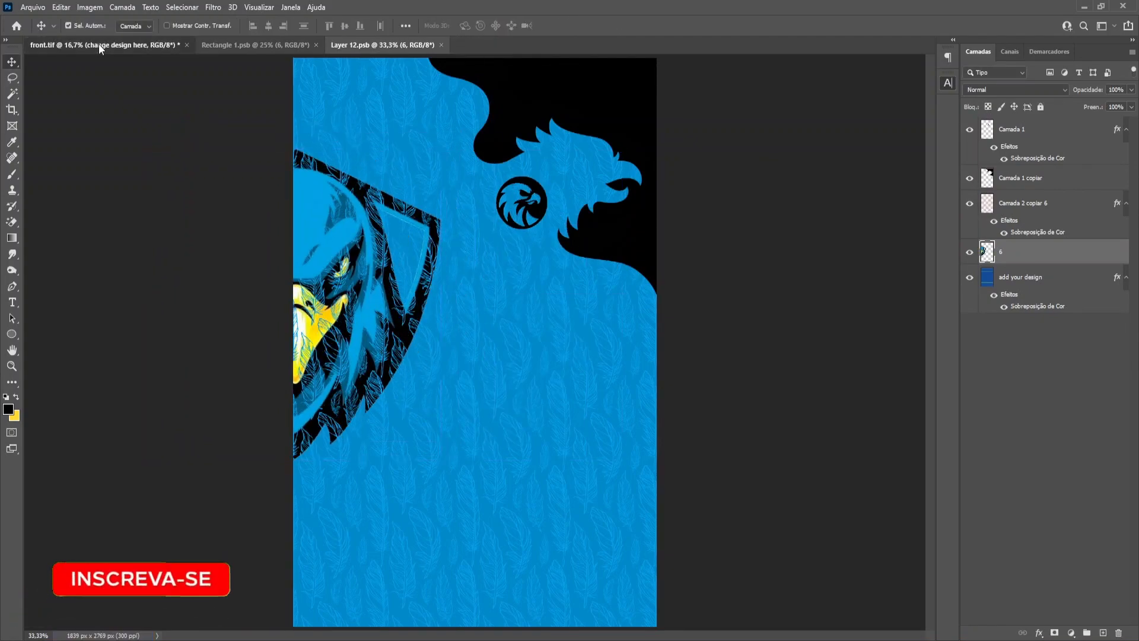
pyautogui.click(99, 45)
# Step: Place the shield layer above the feather pattern, move it up, check it on the mockup, and delete it
pyautogui.click(384, 45)
pyautogui.moveTo(1035, 252); pyautogui.dragTo(1036, 192)
pyautogui.click(862, 361)
pyautogui.moveTo(350, 267); pyautogui.dragTo(349, 216)
pyautogui.hotkey('ctrl', 's')
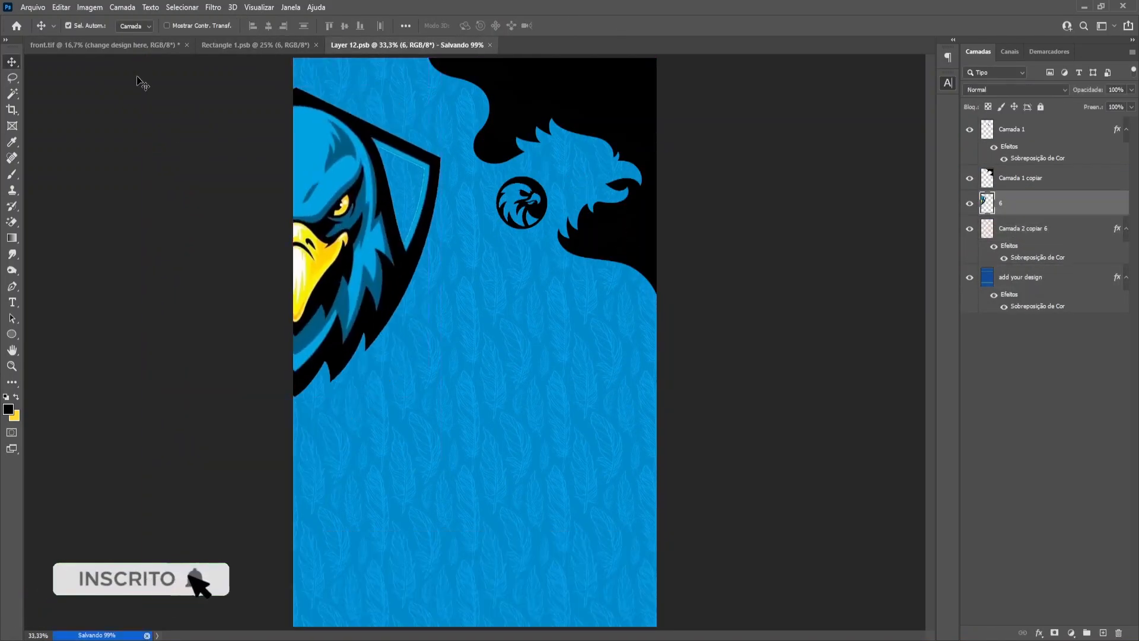
pyautogui.click(99, 45)
pyautogui.click(385, 46)
pyautogui.press('Delete')
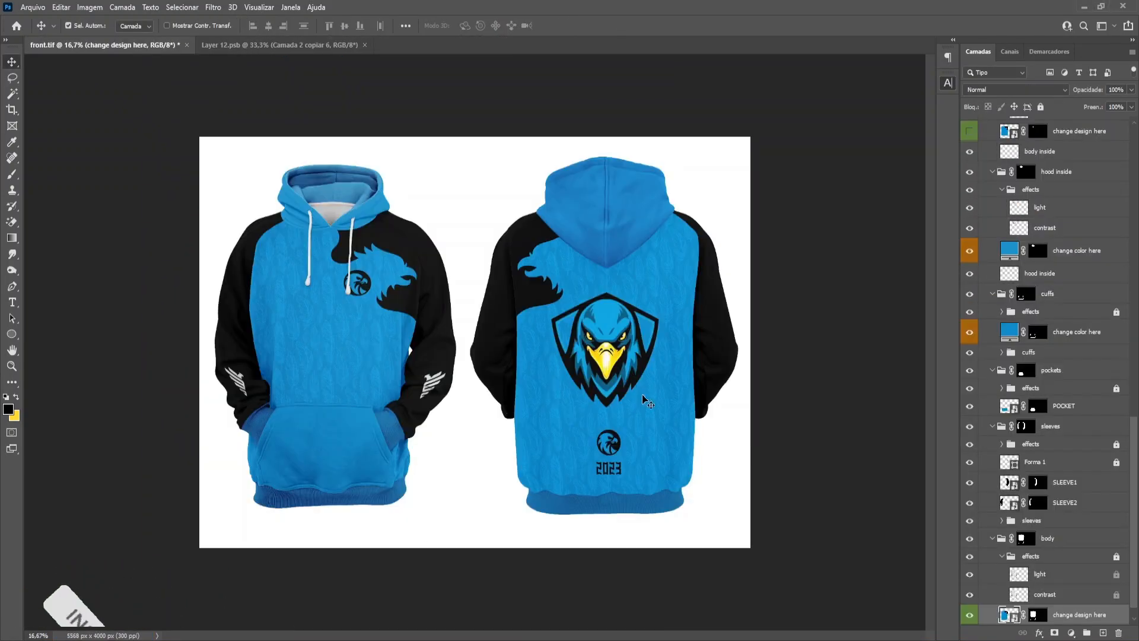
# Step: Place the flying tattoo eagle artwork in the front body design and erase its watermark strip and black background
pyautogui.hotkey('ctrl', 'Tab')
pyautogui.press('Return')
pyautogui.click(12, 222)
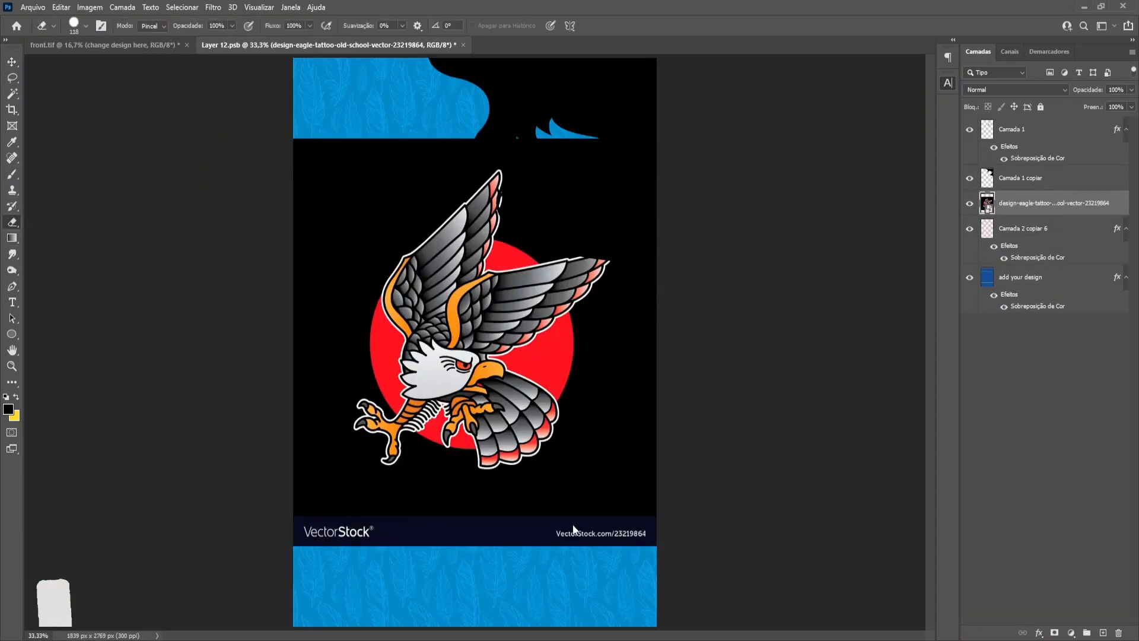
pyautogui.moveTo(573, 530); pyautogui.dragTo(375, 545)
pyautogui.click(313, 205)
# Step: Scale down the tattoo eagle, position it left of center on the front body design and save
pyautogui.hotkey('ctrl', 't')
pyautogui.moveTo(512, 362)
pyautogui.mouseDown()
pyautogui.moveTo(476, 326)
pyautogui.moveTo(482, 407)
pyautogui.mouseUp()
pyautogui.moveTo(586, 501); pyautogui.dragTo(534, 437)
pyautogui.press('Return')
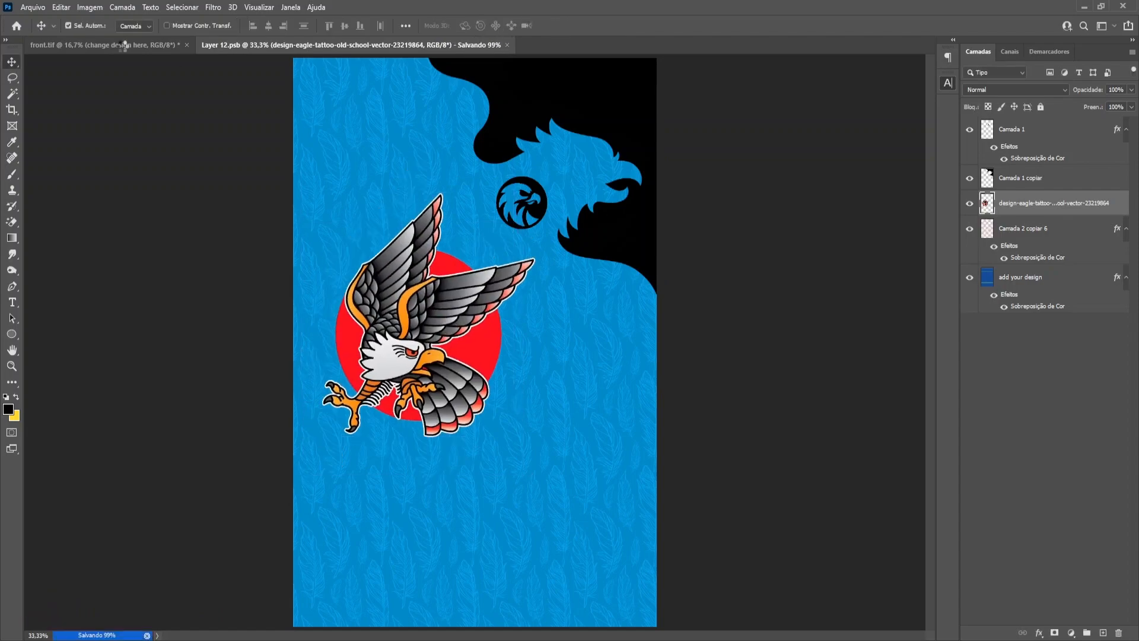
pyautogui.hotkey('ctrl', 's')
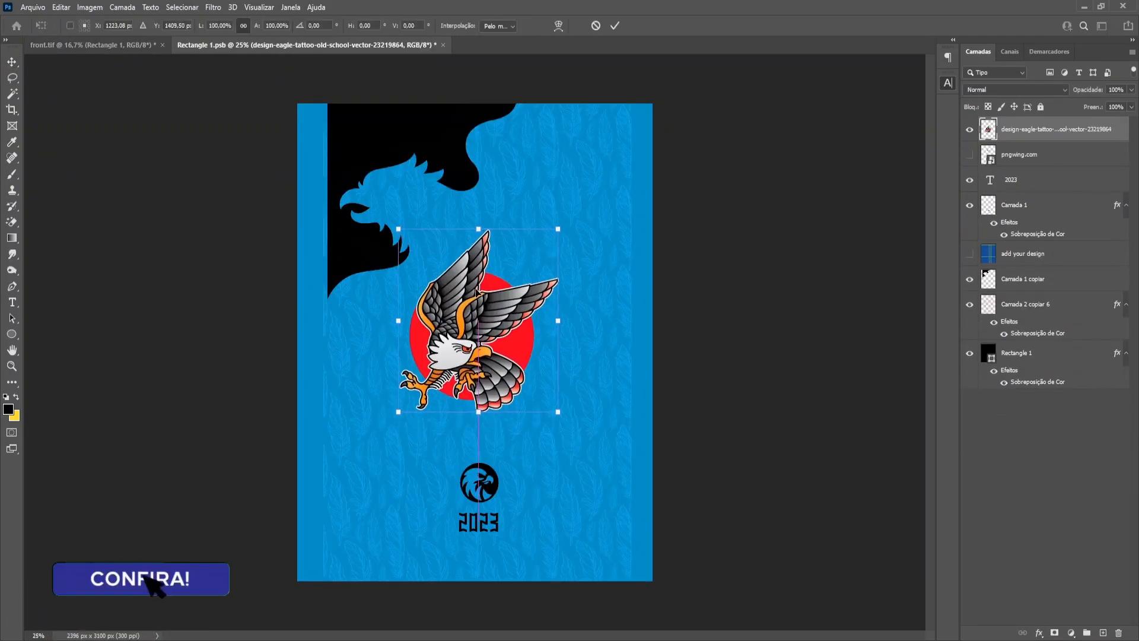
# Step: Center the tattoo eagle on the back design, fill its red circle with blue sampled from the background, and save
pyautogui.press('Return')
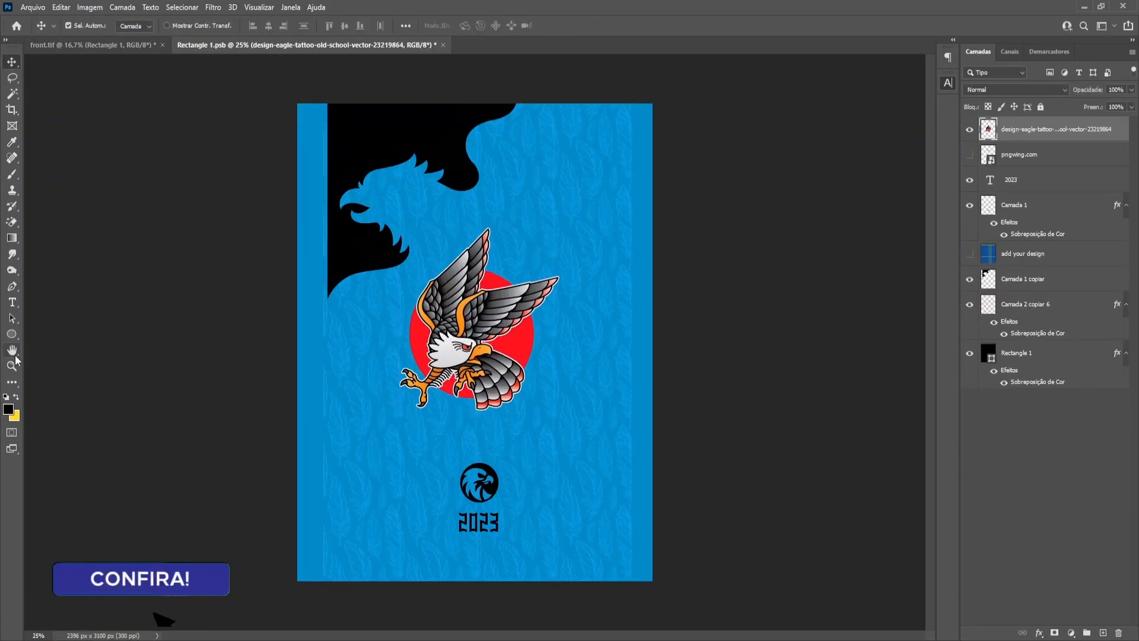
pyautogui.click(12, 206)
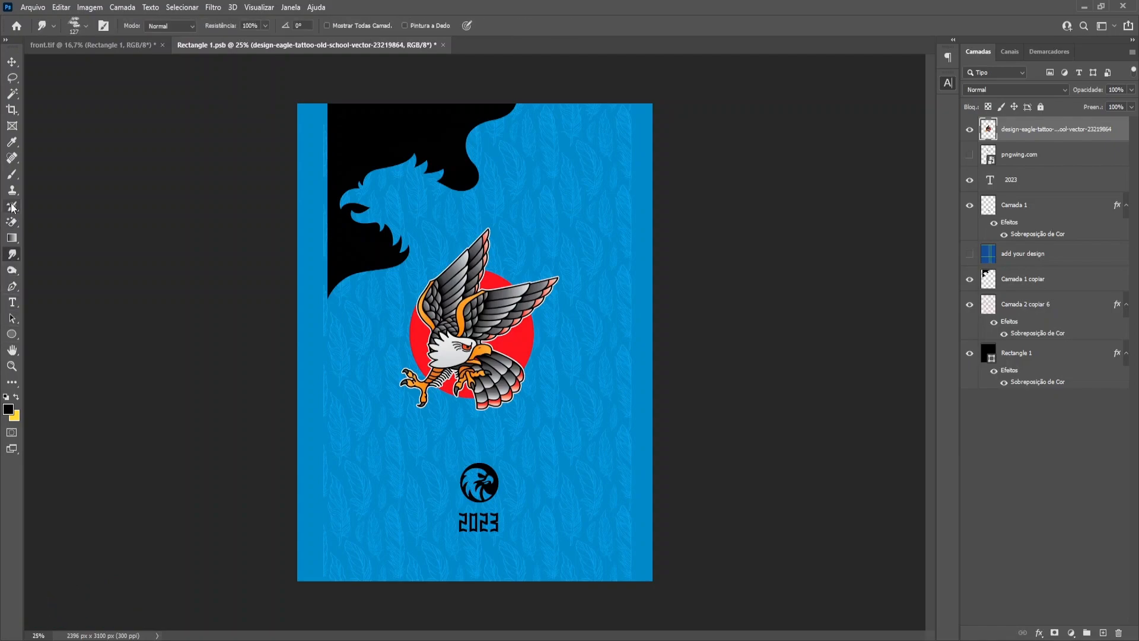
pyautogui.press('i')
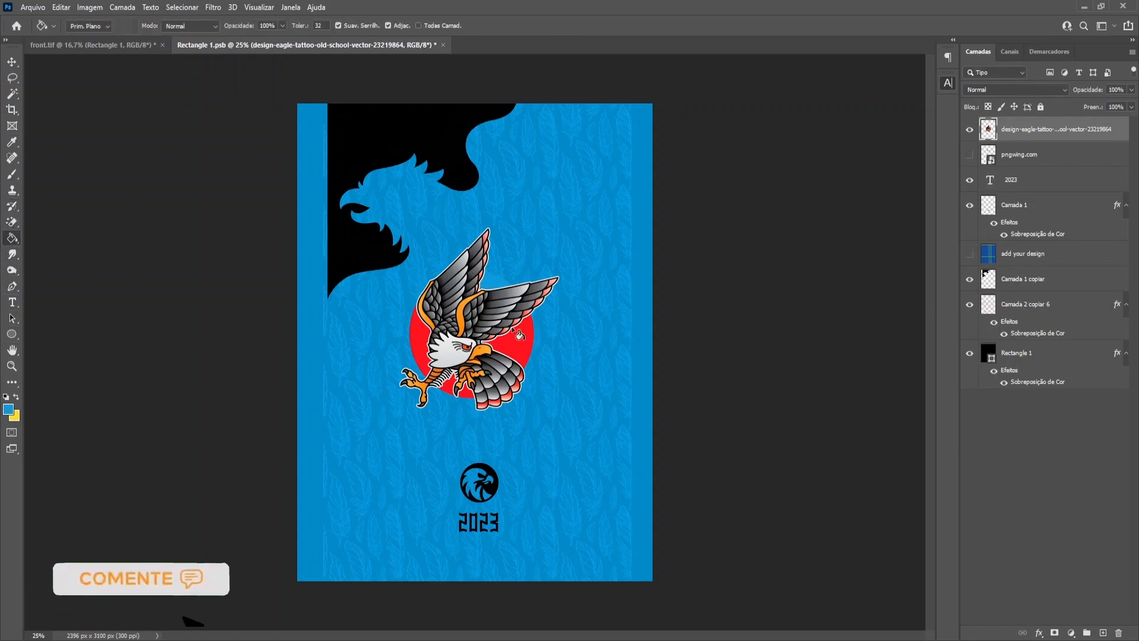
pyautogui.hotkey('ctrl', 's')
pyautogui.click(112, 50)
pyautogui.click(326, 47)
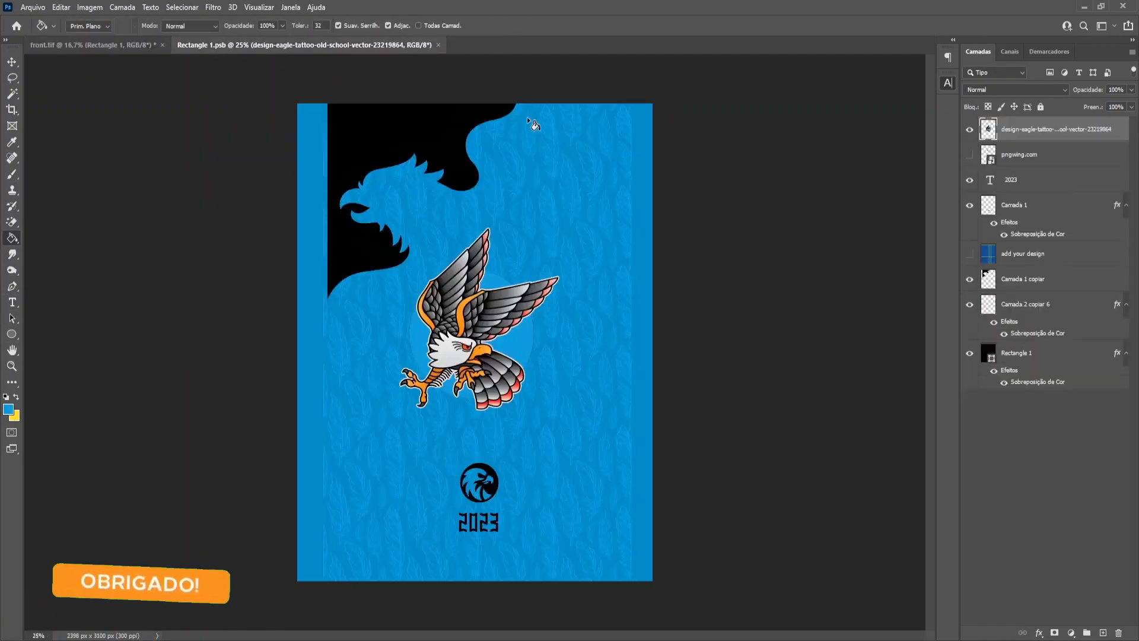
# Step: Nudge the tattoo eagle to the right in the back body design, save, and check it on the mockup
pyautogui.hotkey('ctrl', 's')
pyautogui.click(136, 48)
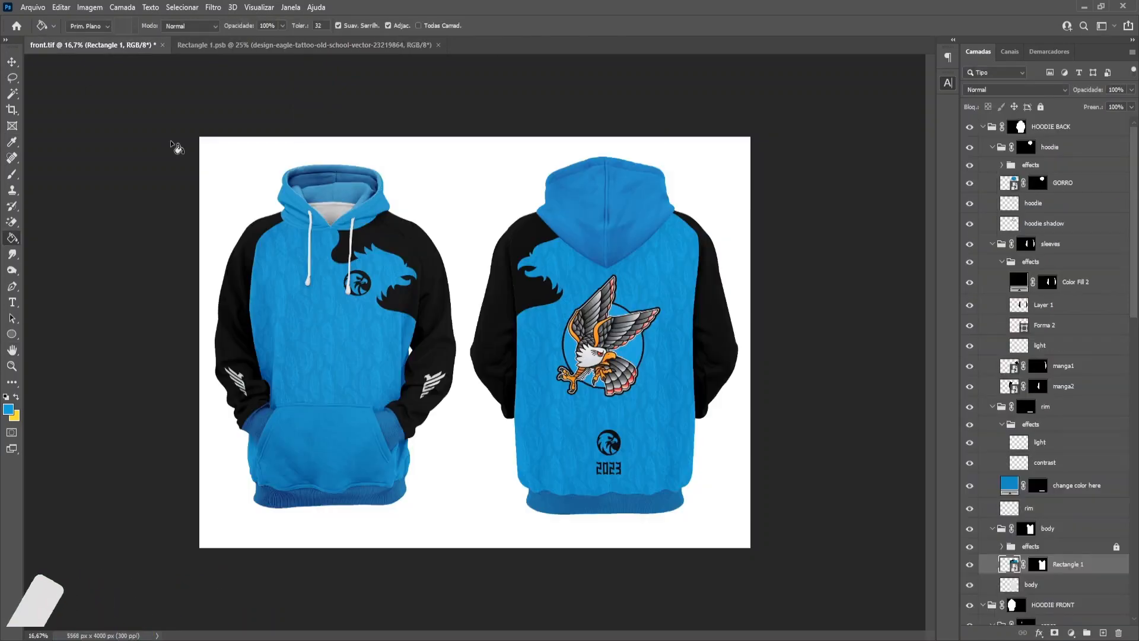
pyautogui.press('v')
pyautogui.click(234, 48)
pyautogui.hotkey('shift', 'Right')
pyautogui.hotkey('shift', 'Right')
pyautogui.hotkey('shift', 'Right')
pyautogui.hotkey('shift', 'Right')
pyautogui.hotkey('ctrl', 's')
pyautogui.click(125, 47)
# Step: Recolor the SLEEVE2 design's color overlay to blue, erase the black around the white eagle logo, and save
pyautogui.click(223, 267)
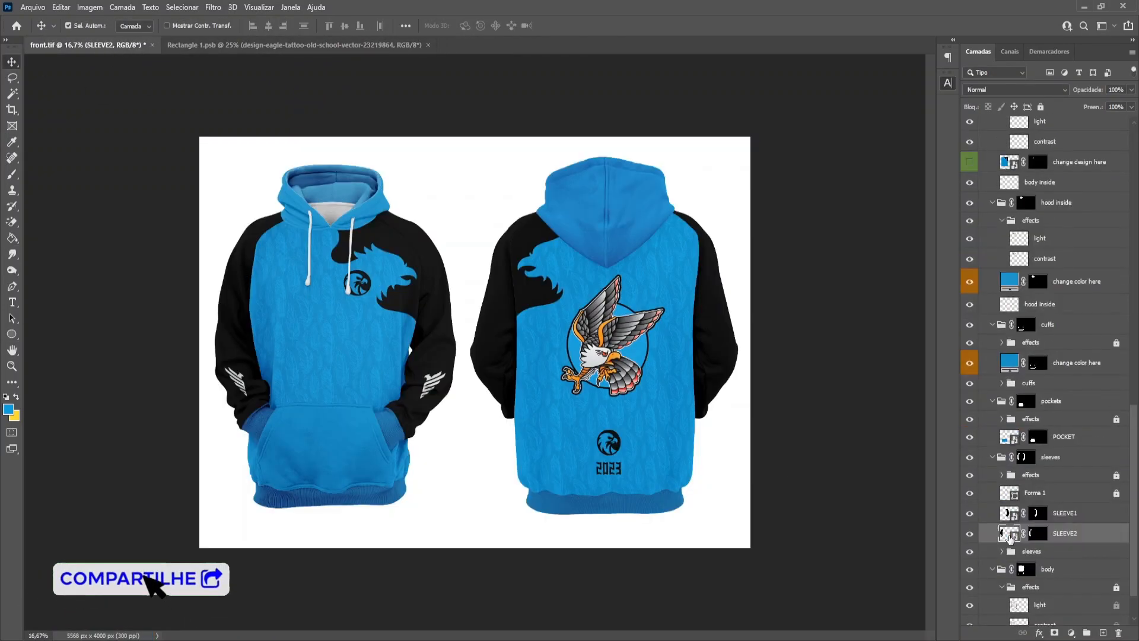
pyautogui.doubleClick(1009, 503)
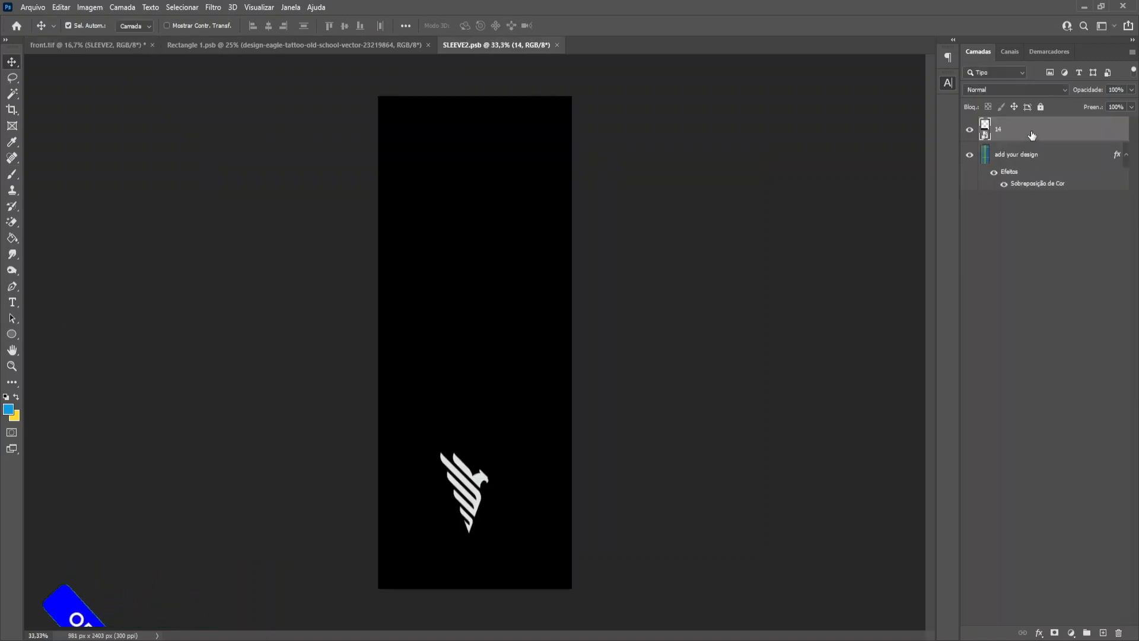
pyautogui.doubleClick(1037, 183)
pyautogui.press('Return')
pyautogui.press('e')
pyautogui.click(409, 351)
pyautogui.hotkey('ctrl', 'z')
pyautogui.click(1008, 130)
pyautogui.click(481, 401)
pyautogui.press('Return')
pyautogui.hotkey('ctrl', 's')
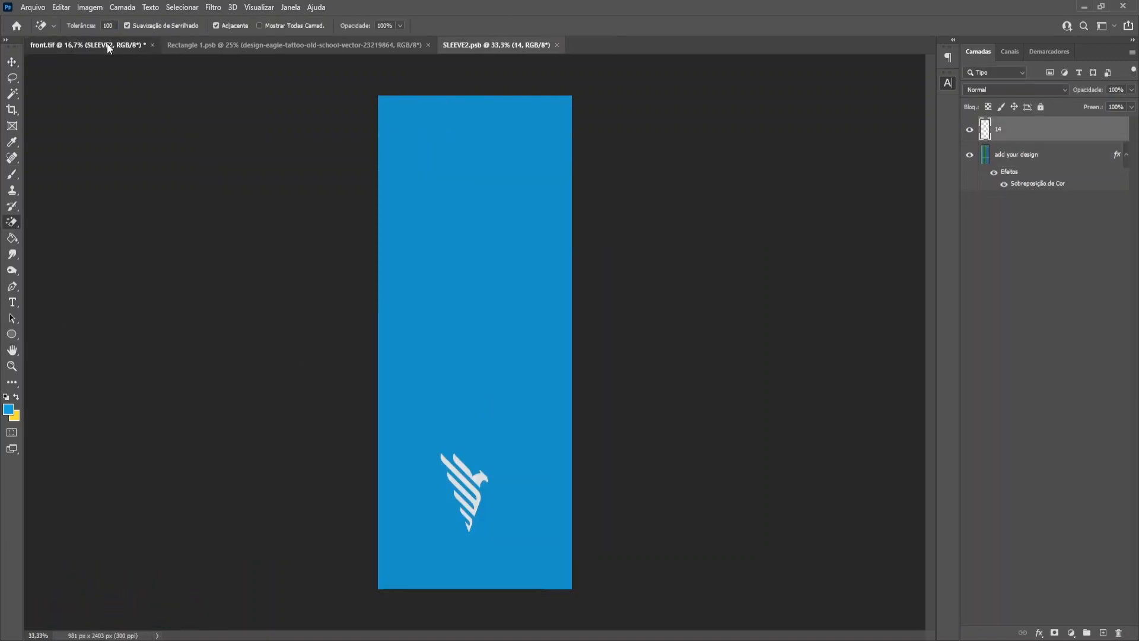
# Step: Recolor the back view's manga1 sleeve design to blue, then save and close it
pyautogui.click(107, 45)
pyautogui.press('v')
pyautogui.click(714, 315)
pyautogui.doubleClick(1006, 214)
pyautogui.doubleClick(1037, 159)
pyautogui.press('Return')
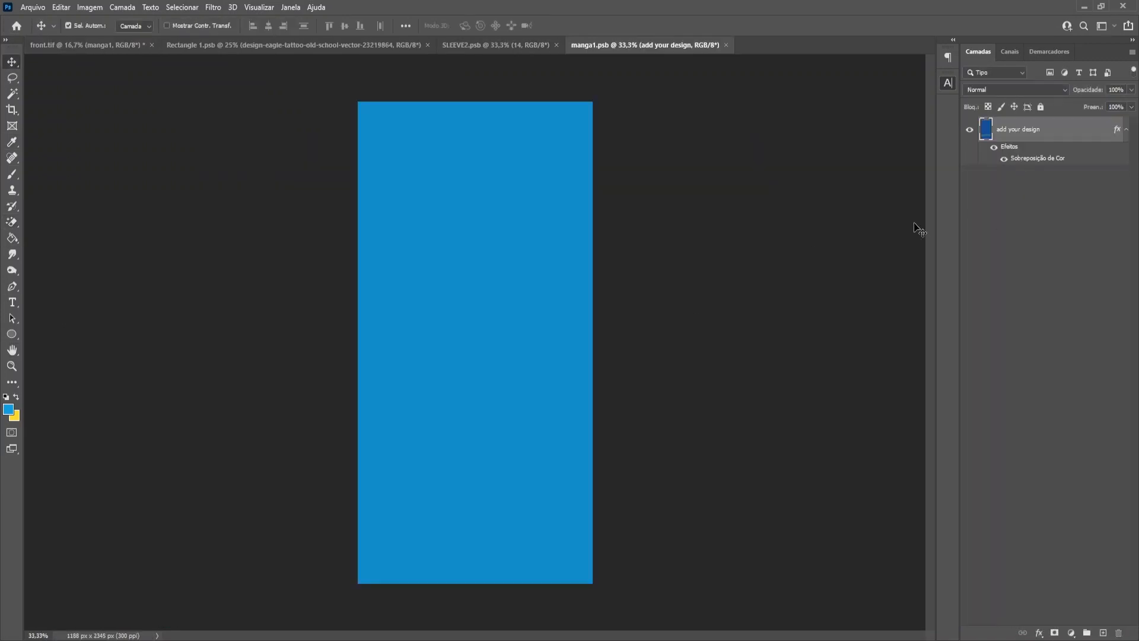
pyautogui.hotkey('ctrl', 's')
pyautogui.hotkey('ctrl', 'w')
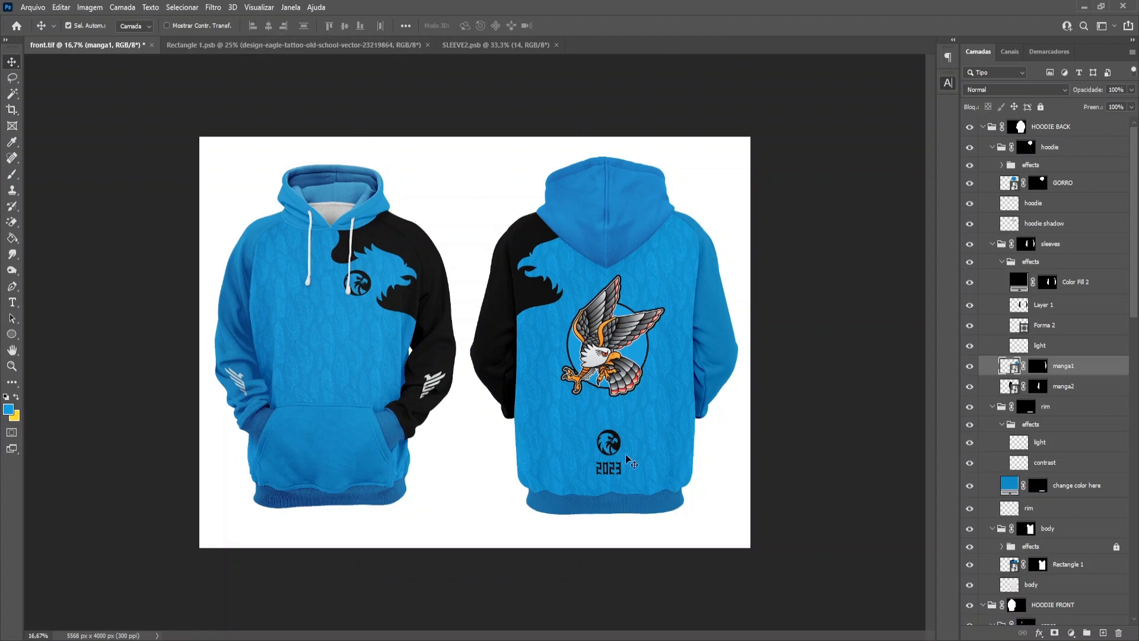
# Step: Delete the round eagle logo and 2023 text from the back design, and enlarge and lower the tattoo eagle
pyautogui.click(294, 45)
pyautogui.click(480, 481)
pyautogui.press('Delete')
pyautogui.click(472, 524)
pyautogui.press('Delete')
pyautogui.click(468, 332)
pyautogui.hotkey('ctrl', 't')
pyautogui.moveTo(424, 333); pyautogui.dragTo(422, 346)
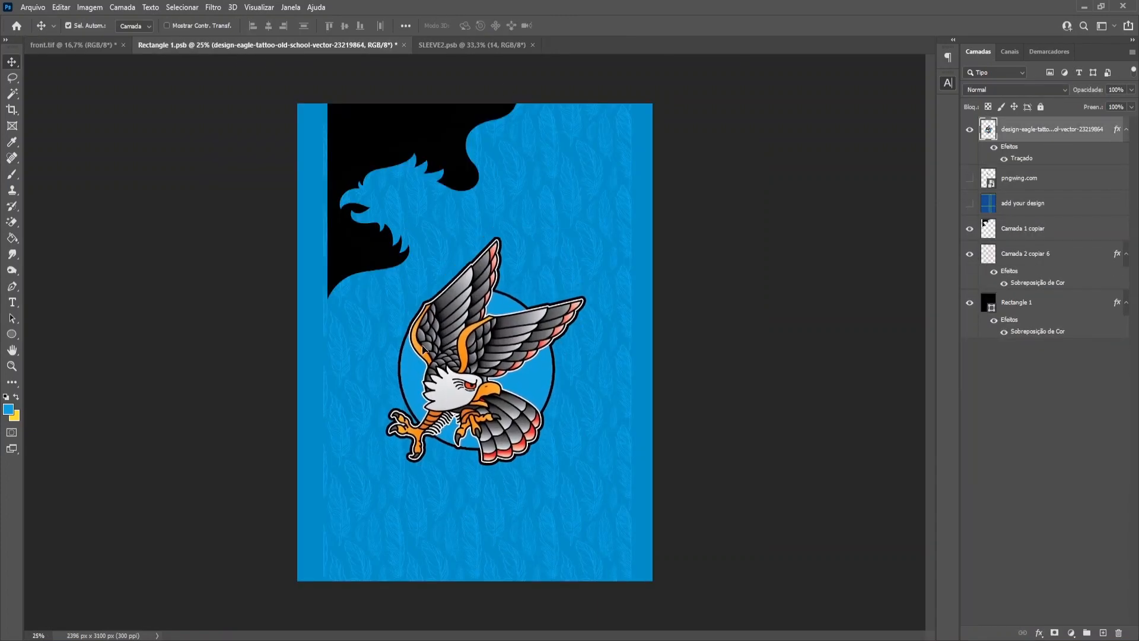
pyautogui.click(399, 45)
# Step: Add the text 2023 to the front body design, move its layer to the top of the stack, and save
pyautogui.doubleClick(1005, 617)
pyautogui.click(381, 451)
pyautogui.write('2023')
pyautogui.hotkey('ctrl', 't')
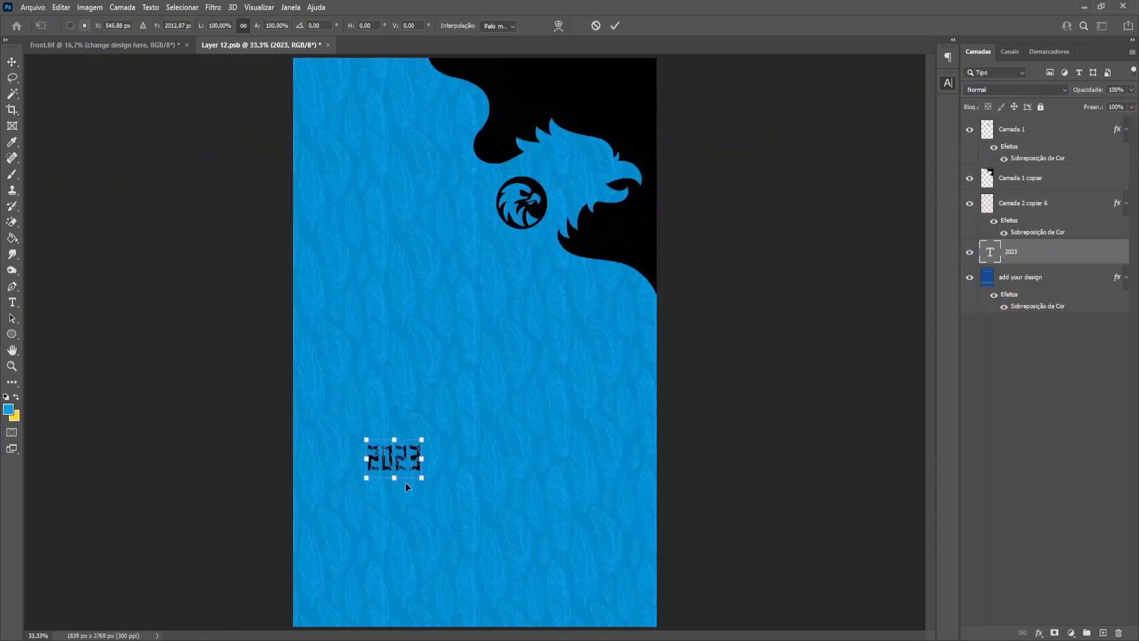
pyautogui.moveTo(394, 459); pyautogui.dragTo(475, 448)
pyautogui.press('Return')
pyautogui.moveTo(1032, 252); pyautogui.dragTo(1045, 124)
pyautogui.moveTo(1045, 125); pyautogui.dragTo(1045, 122)
pyautogui.hotkey('ctrl', 's')
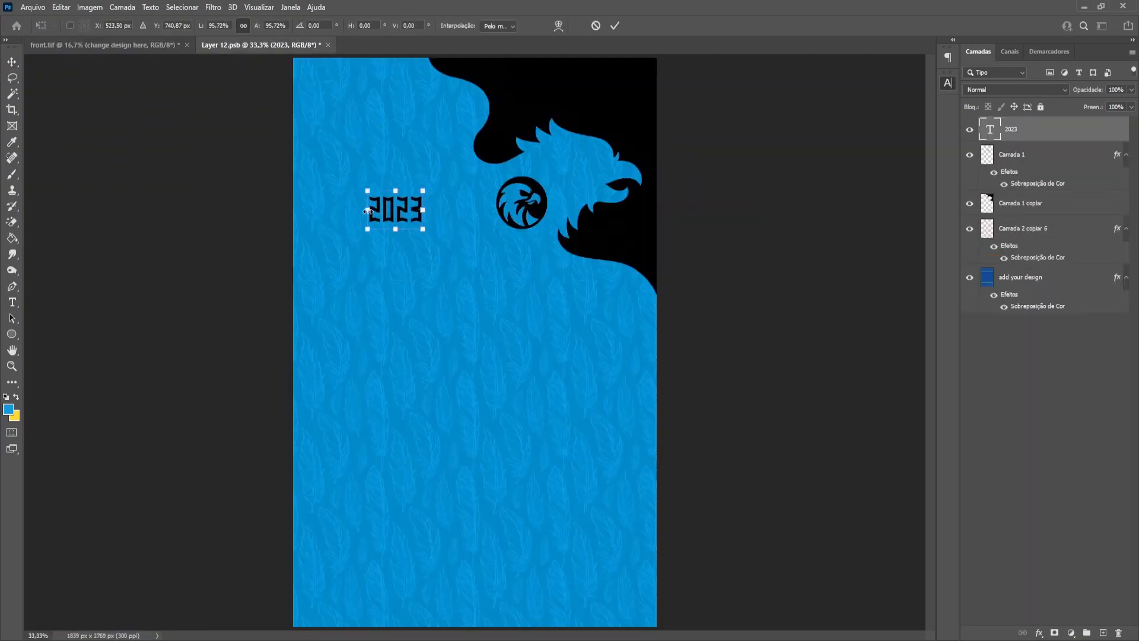
# Step: Resize the 2023 text, position it on the chest opposite the round eagle logo, save, and check the mockup
pyautogui.moveTo(368, 211); pyautogui.dragTo(377, 211)
pyautogui.press('Return')
pyautogui.moveTo(515, 205); pyautogui.dragTo(521, 205)
pyautogui.hotkey('ctrl', 's')
pyautogui.click(104, 45)
pyautogui.click(261, 45)
pyautogui.hotkey('ctrl', 's')
pyautogui.moveTo(400, 209); pyautogui.dragTo(420, 219)
pyautogui.click(107, 45)
pyautogui.click(259, 45)
pyautogui.hotkey('ctrl', 't')
pyautogui.press('Return')
pyautogui.hotkey('ctrl', 's')
pyautogui.click(107, 46)
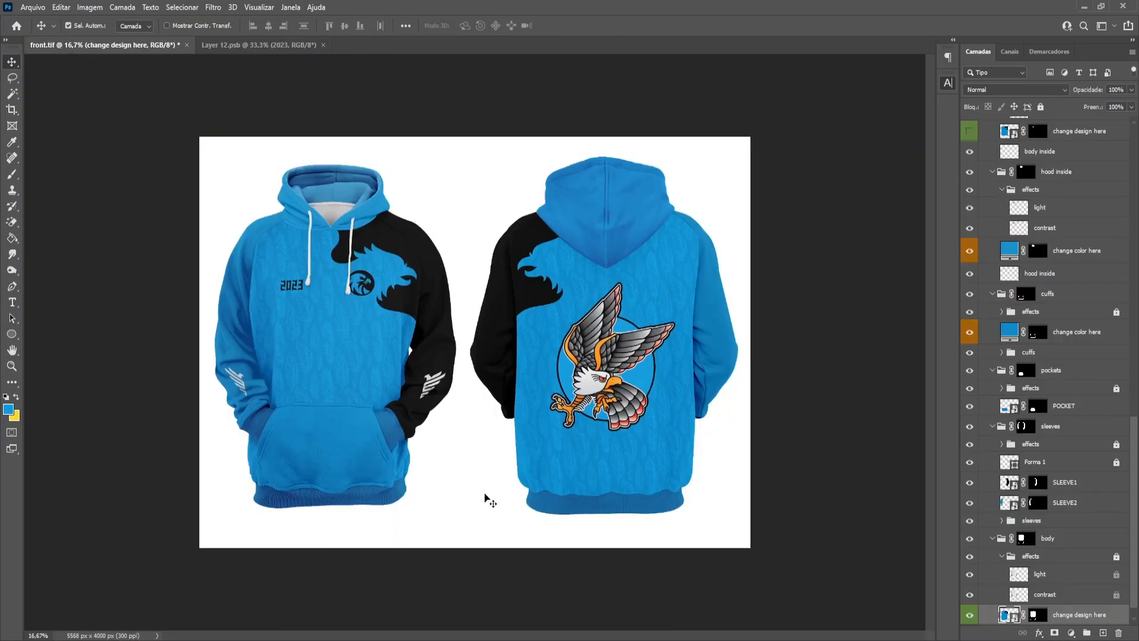
# Step: Adjust the blue fill color of the front hoodie's cuffs and hem
pyautogui.click(388, 496)
pyautogui.doubleClick(1009, 332)
pyautogui.click(839, 366)
pyautogui.click(396, 476)
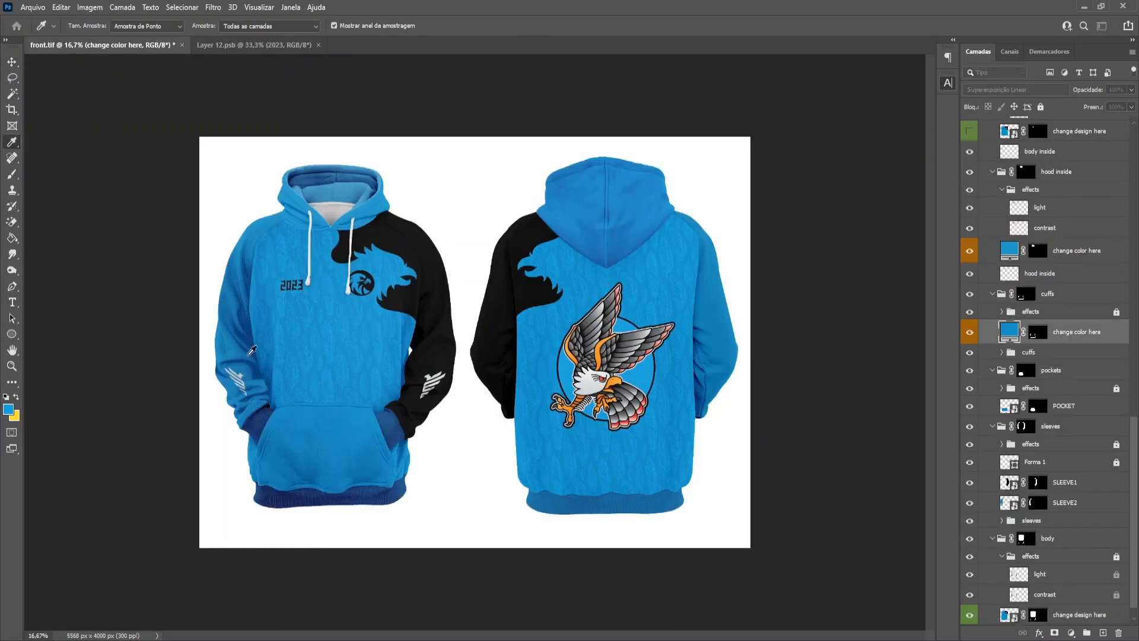
pyautogui.click(882, 371)
pyautogui.click(893, 344)
pyautogui.click(883, 339)
pyautogui.moveTo(882, 340); pyautogui.dragTo(908, 291)
pyautogui.press('Return')
# Step: Hide the mockup's white background and save the transparent version as DESIGN.tif
pyautogui.click(725, 466)
pyautogui.click(970, 614)
pyautogui.click(33, 8)
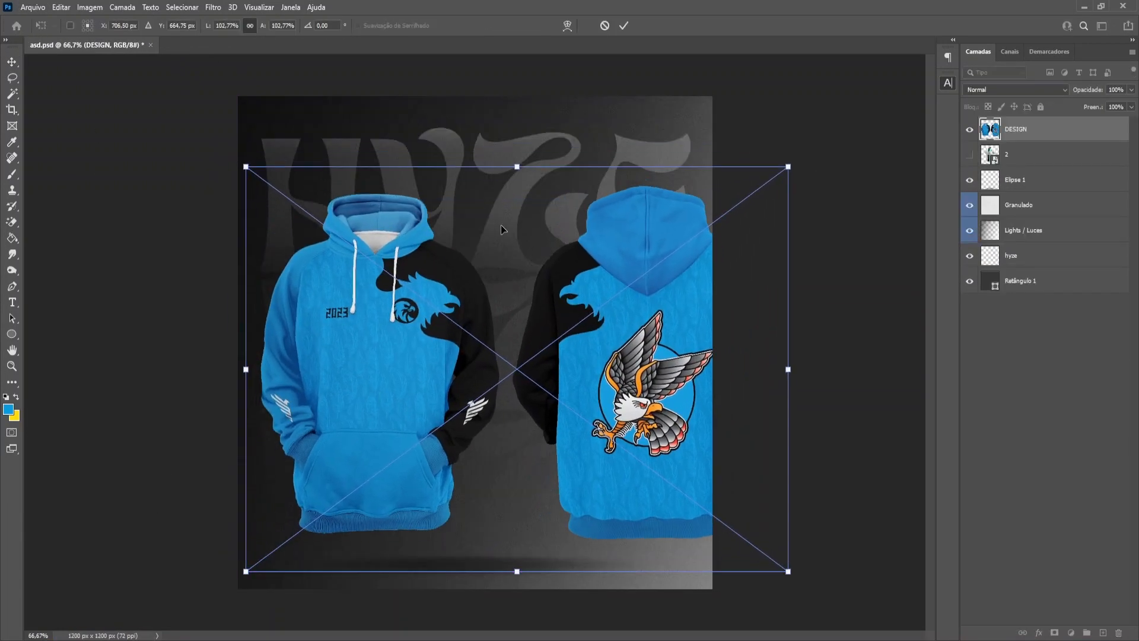
# Step: Place the DESIGN artwork on the HYZE poster, duplicate its layer, and shift the copy toward the left edge
pyautogui.press('Return')
pyautogui.hotkey('ctrl', 'j')
pyautogui.hotkey('ctrl', 't')
pyautogui.moveTo(597, 319); pyautogui.dragTo(555, 313)
pyautogui.press('Return')
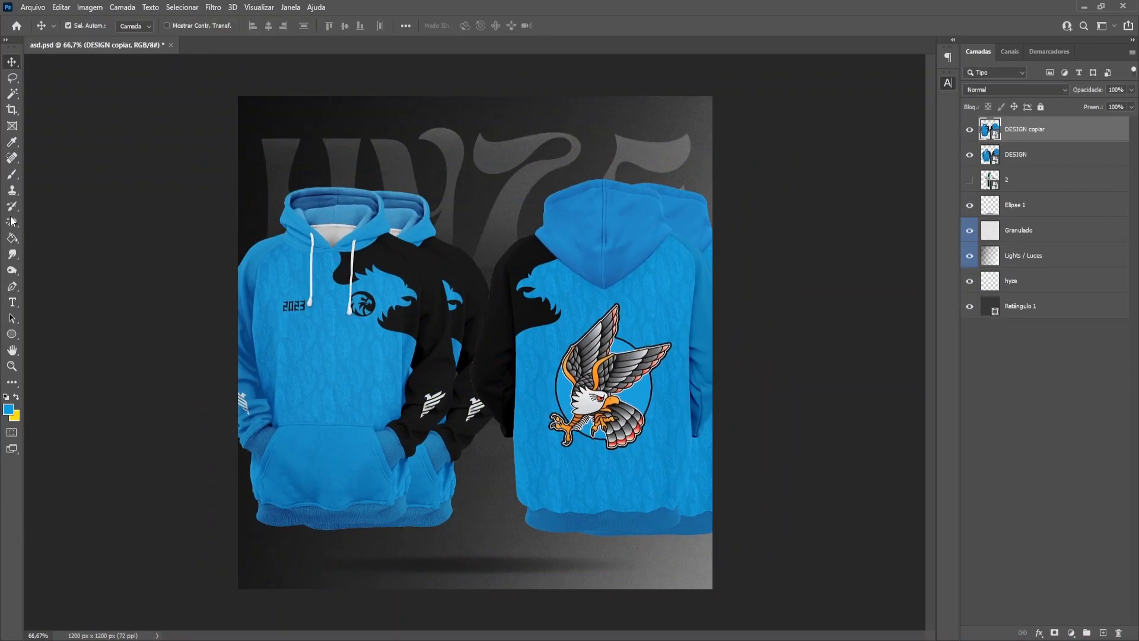
# Step: Erase the layers so each holds one hoodie view, and stack the front view above the back view
pyautogui.click(969, 129)
pyautogui.click(1044, 155)
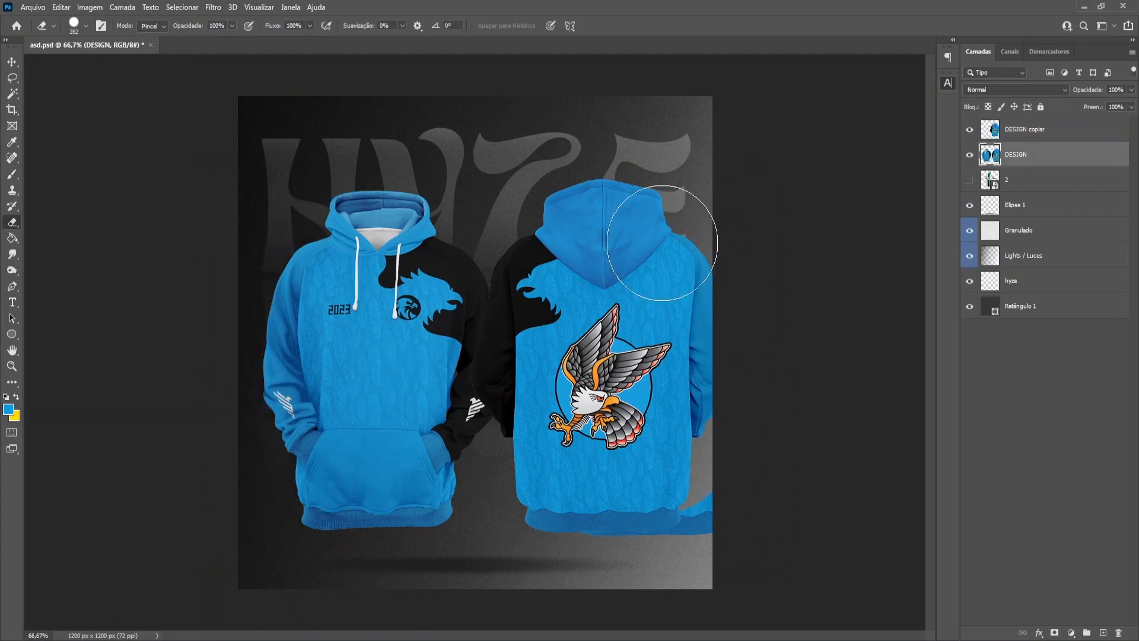
pyautogui.moveTo(667, 229)
pyautogui.mouseDown()
pyautogui.moveTo(581, 488)
pyautogui.moveTo(623, 515)
pyautogui.mouseUp()
pyautogui.click(969, 129)
pyautogui.press('v')
pyautogui.moveTo(1059, 130); pyautogui.dragTo(1057, 162)
# Step: Scale down the hoodies and reposition the back view beside the front view on the poster
pyautogui.hotkey('ctrl', 't')
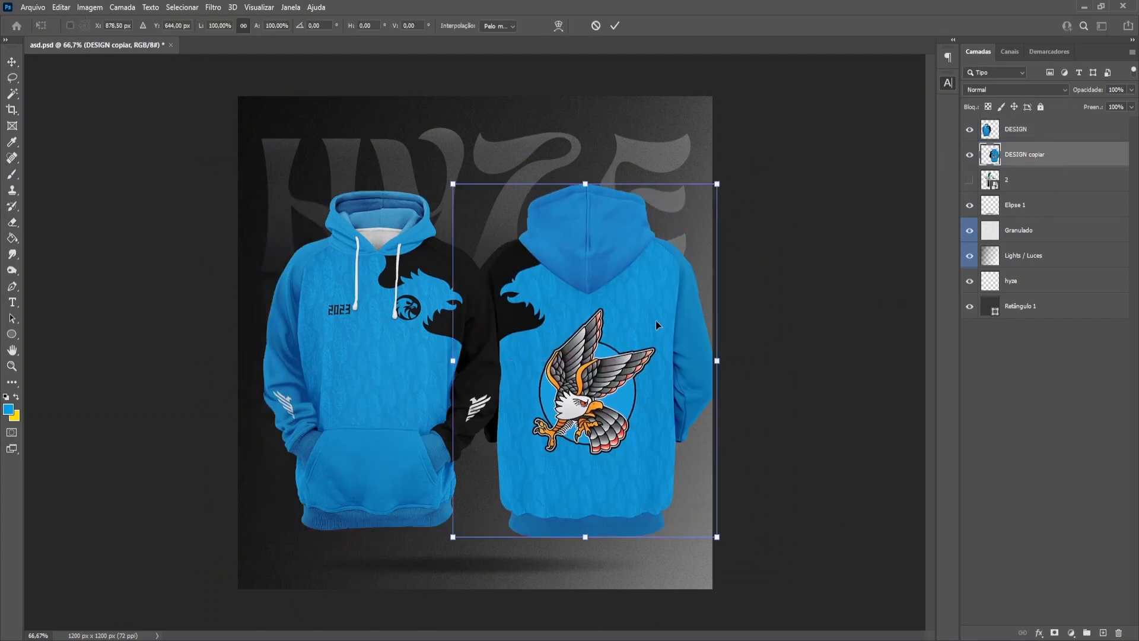
pyautogui.moveTo(717, 540); pyautogui.dragTo(682, 494)
pyautogui.press('Return')
pyautogui.moveTo(627, 341); pyautogui.dragTo(640, 360)
pyautogui.hotkey('ctrl', 't')
pyautogui.moveTo(768, 358); pyautogui.dragTo(711, 360)
pyautogui.press('Return')
# Step: Fine-tune the front hoodie's size and position, and move the back hoodie right to balance the poster
pyautogui.press('e')
pyautogui.press('v')
pyautogui.moveTo(347, 301); pyautogui.dragTo(352, 295)
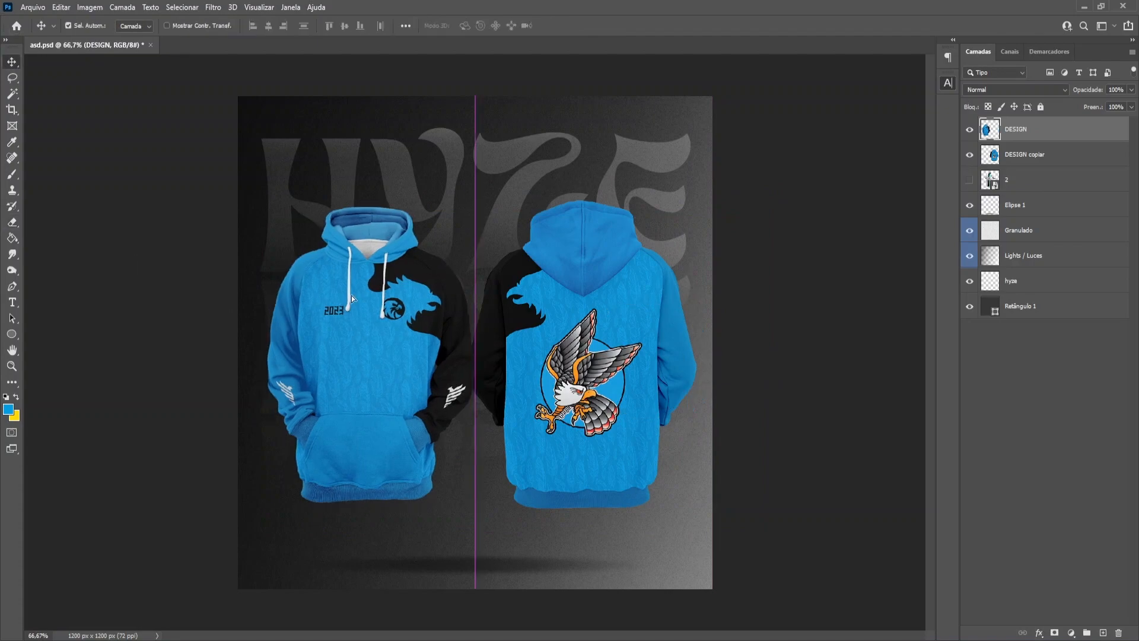
pyautogui.hotkey('ctrl', 't')
pyautogui.moveTo(376, 505); pyautogui.dragTo(377, 517)
pyautogui.press('Return')
pyautogui.moveTo(612, 403); pyautogui.dragTo(629, 404)
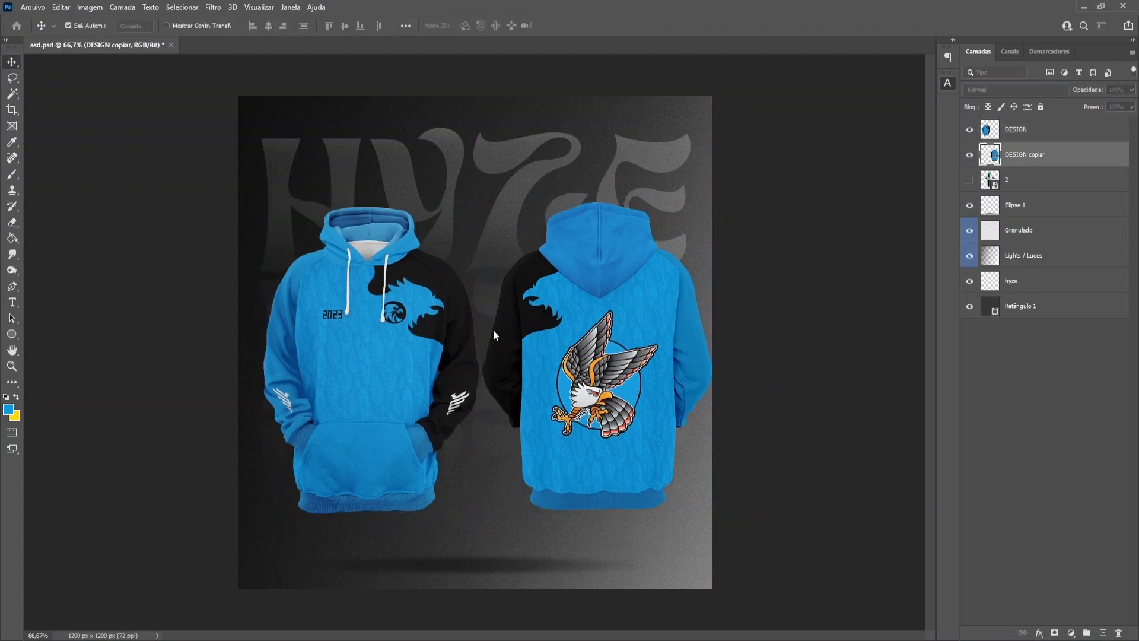
# Step: Open the DESIGN artwork for editing and adjust the hem fill colors on the front and back hoodies
pyautogui.doubleClick(493, 336)
pyautogui.doubleClick(1010, 310)
pyautogui.press('Return')
pyautogui.click(605, 501)
pyautogui.doubleClick(1010, 169)
pyautogui.press('Return')
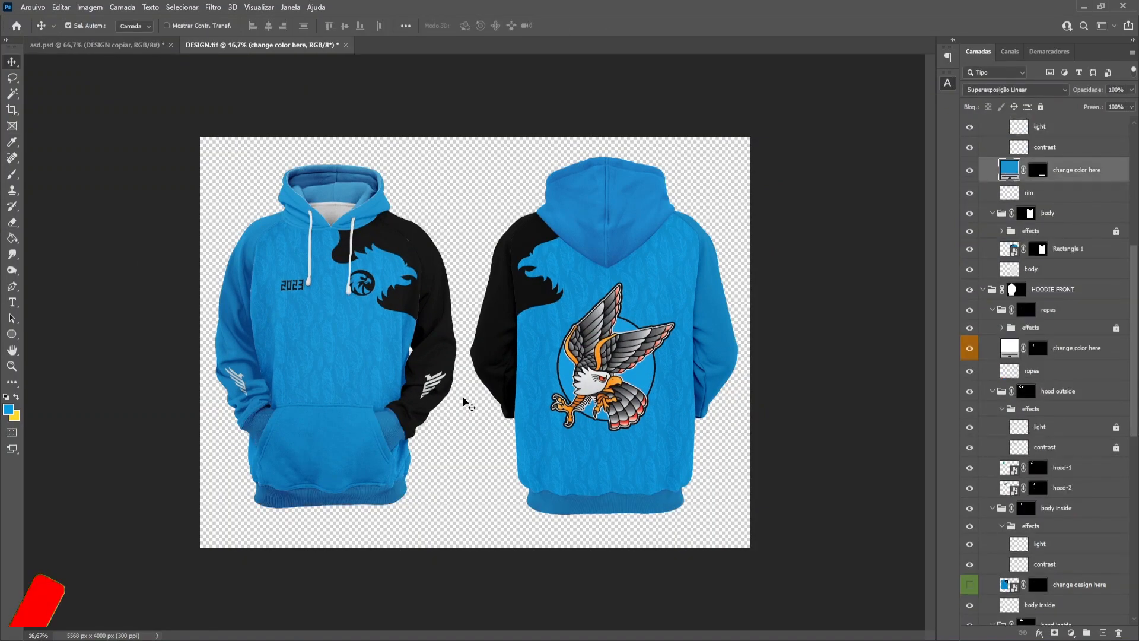
# Step: Expand and unlock the back hoodie body's effects group and select its light layer
pyautogui.click(537, 383)
pyautogui.click(1002, 231)
pyautogui.click(1117, 231)
pyautogui.hotkey('ctrl', '+')
pyautogui.click(1031, 330)
pyautogui.click(1050, 269)
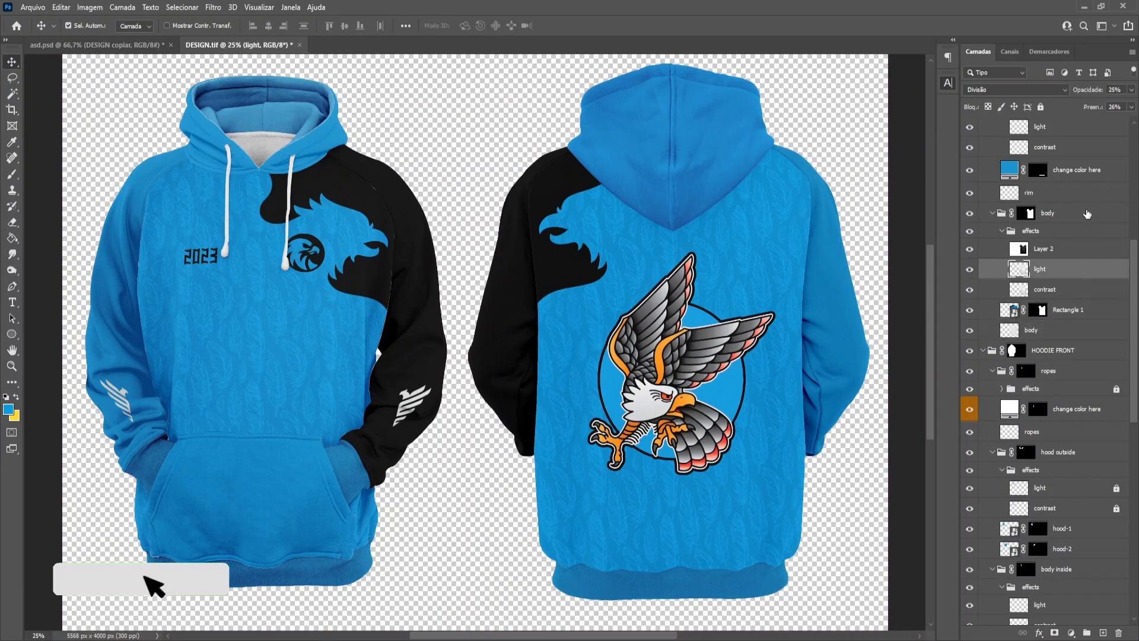
# Step: Adjust the back body's shading layers, setting the contrast layer to 25% opacity and the light layer to 33%
pyautogui.click(1068, 249)
pyautogui.moveTo(1114, 109); pyautogui.dragTo(1079, 109)
pyautogui.click(1069, 269)
pyautogui.click(1068, 231)
pyautogui.click(1040, 107)
pyautogui.click(1116, 230)
pyautogui.click(1068, 269)
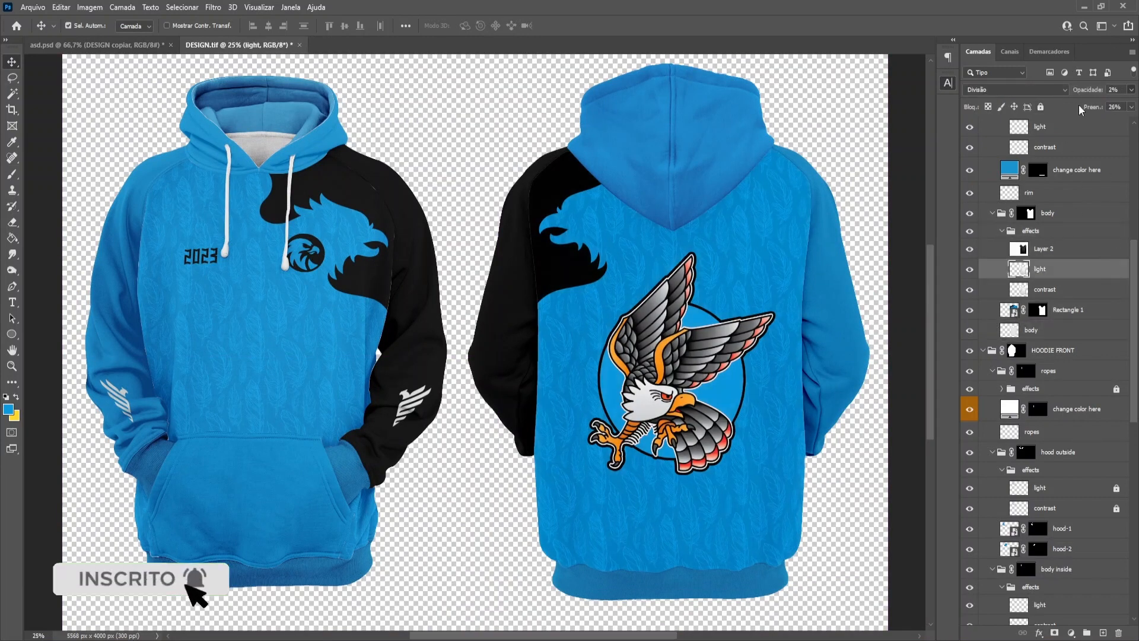
pyautogui.hotkey('alt', '[')
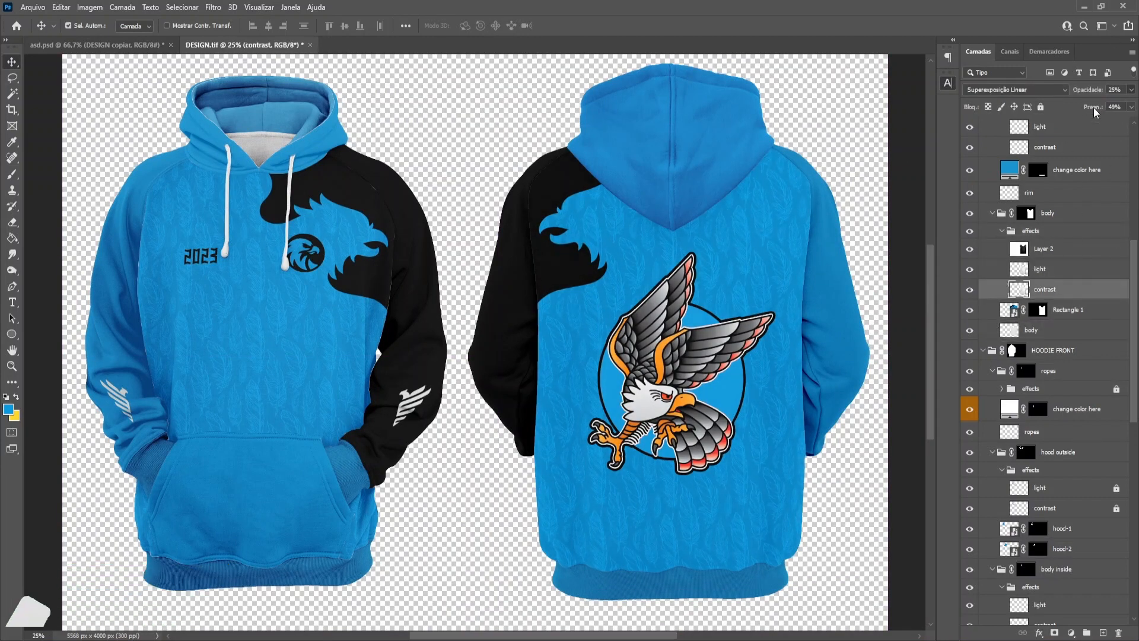
pyautogui.hotkey('alt', ']')
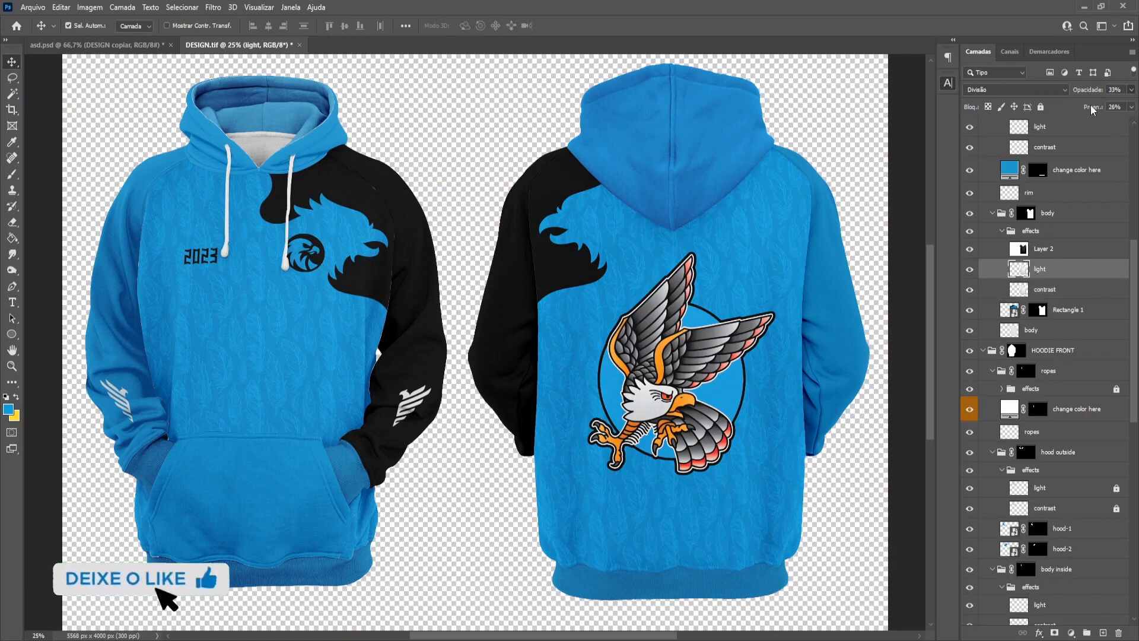
# Step: Set the opacity of Layer 2 in the back body's effects group to 0%
pyautogui.hotkey('ctrl', '+')
pyautogui.hotkey('ctrl', '+')
pyautogui.scroll(3, 806, 208)
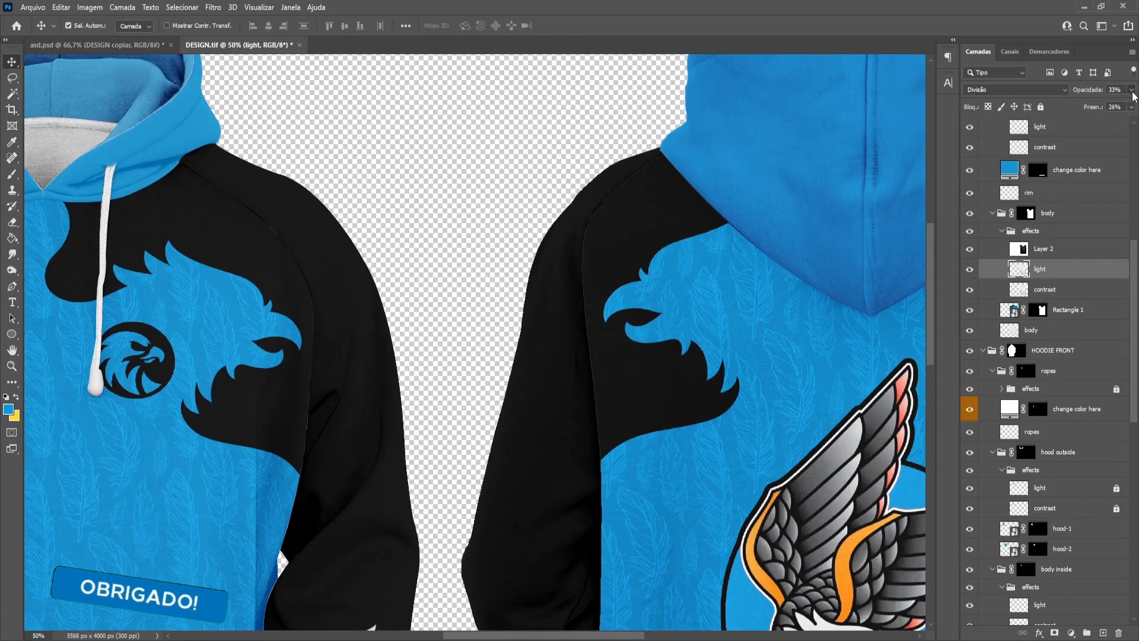
pyautogui.click(528, 345)
pyautogui.click(1025, 173)
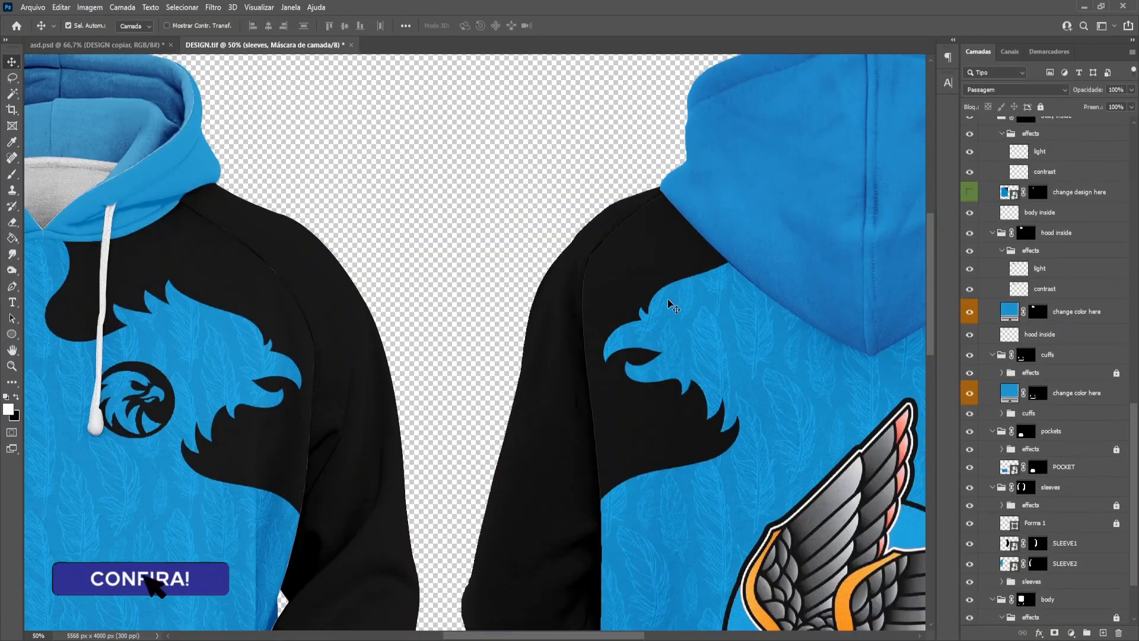
pyautogui.click(671, 305)
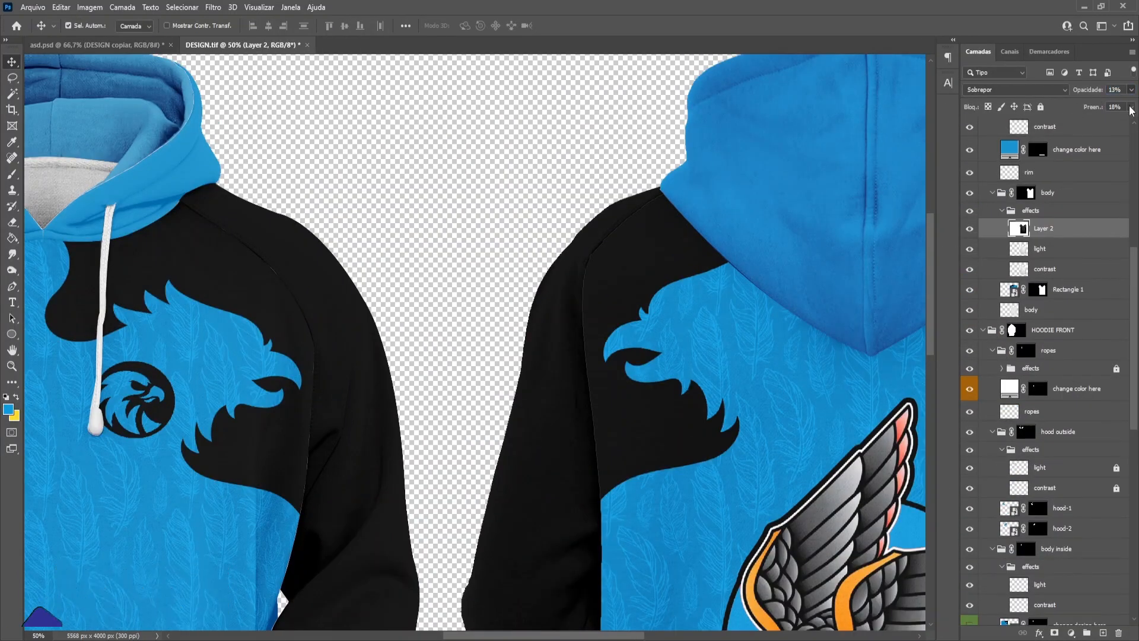
pyautogui.moveTo(1108, 103); pyautogui.dragTo(1094, 109)
pyautogui.click(1051, 248)
pyautogui.click(1047, 232)
# Step: Draw a curved seam line with the Pen tool along the back hoodie's black armhole up to the hood
pyautogui.press('p')
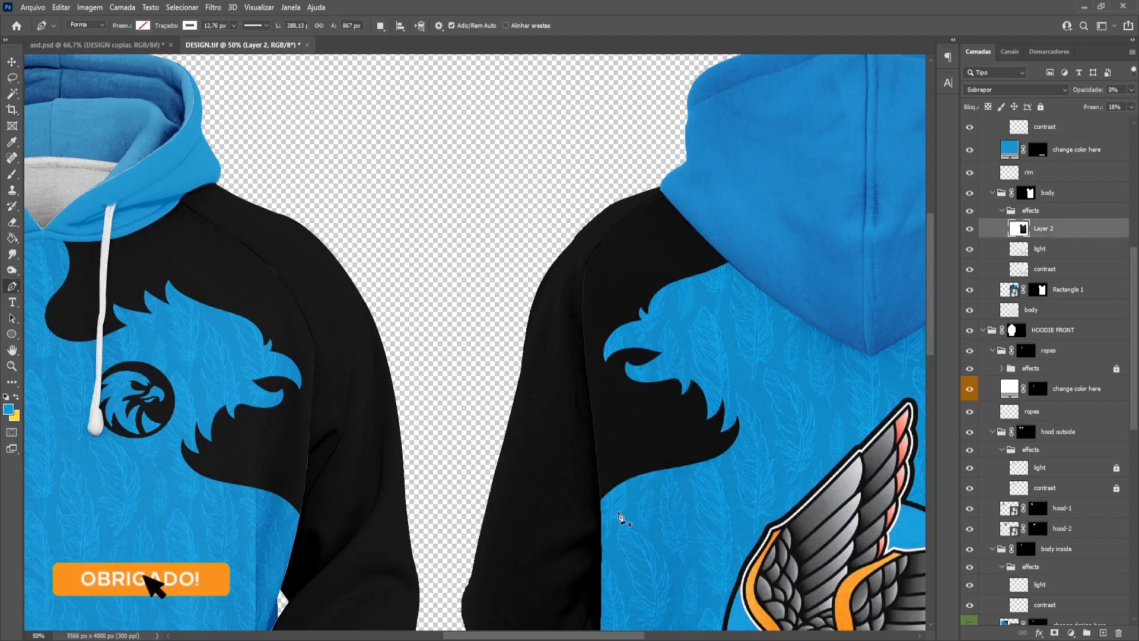
pyautogui.click(602, 499)
pyautogui.click(585, 343)
pyautogui.click(584, 309)
pyautogui.click(576, 277)
pyautogui.click(597, 249)
pyautogui.click(619, 221)
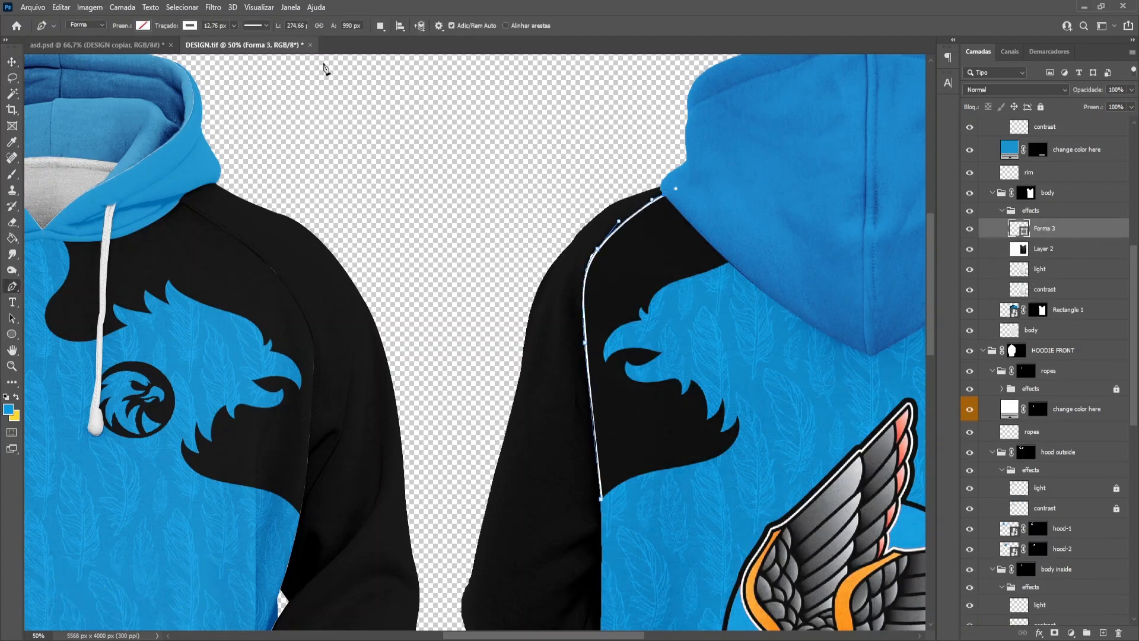
# Step: Move the Forma 3 seam line above all groups and try different stroke colors, a color overlay and blend modes
pyautogui.press('v')
pyautogui.moveTo(1046, 229); pyautogui.dragTo(1059, 119)
pyautogui.scroll(-3, 1017, 90)
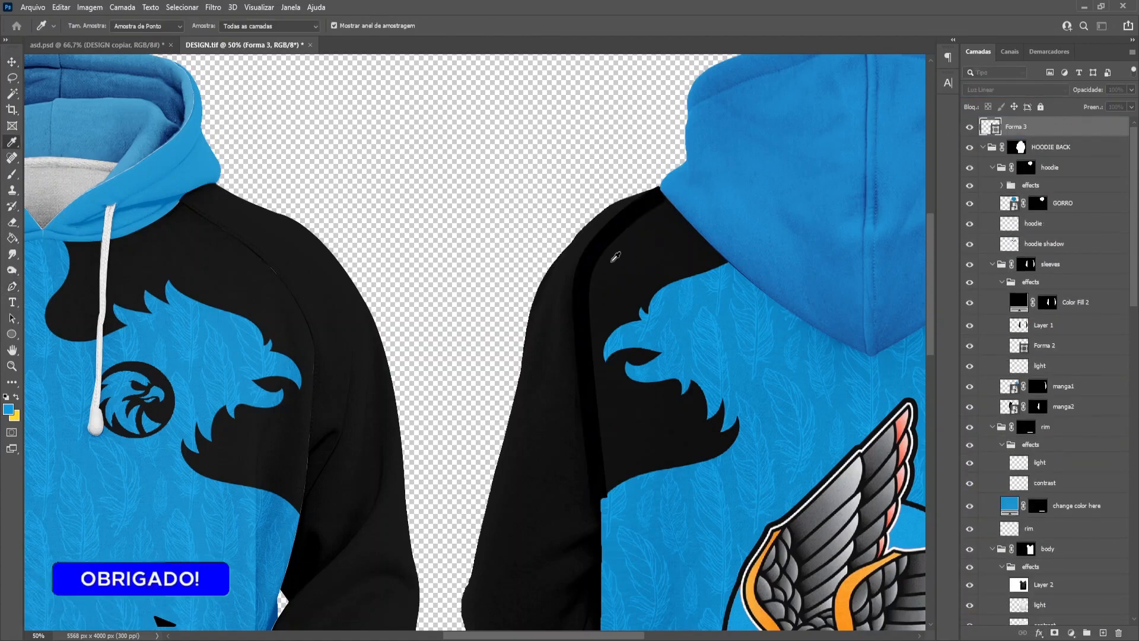
pyautogui.click(12, 286)
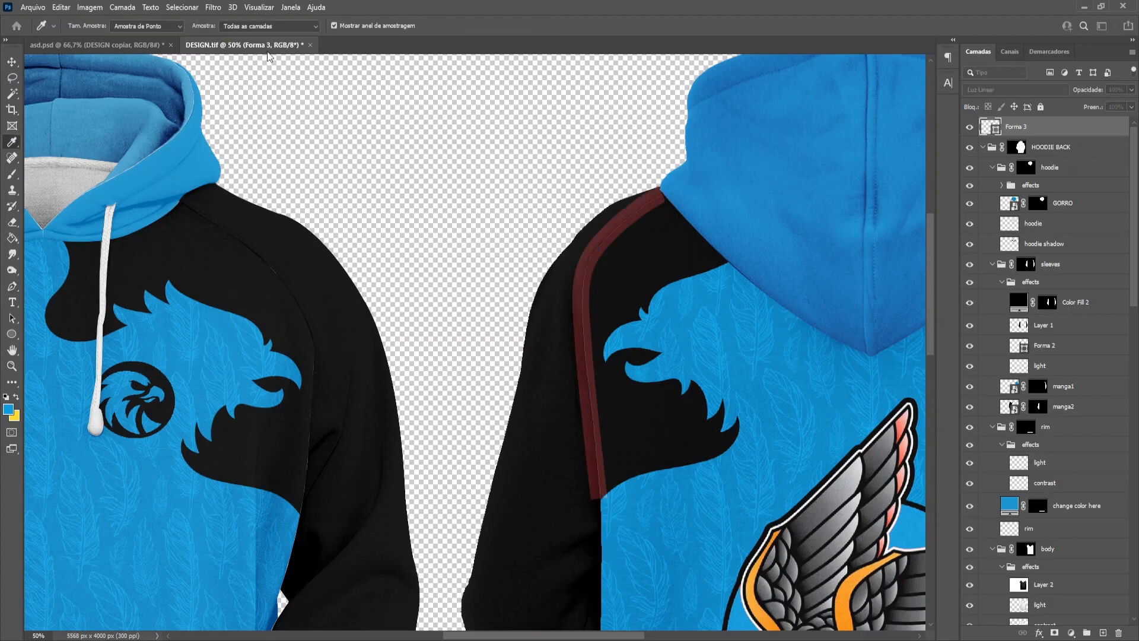
pyautogui.click(1029, 89)
pyautogui.click(1029, 107)
pyautogui.click(190, 25)
pyautogui.click(419, 172)
pyautogui.press('v')
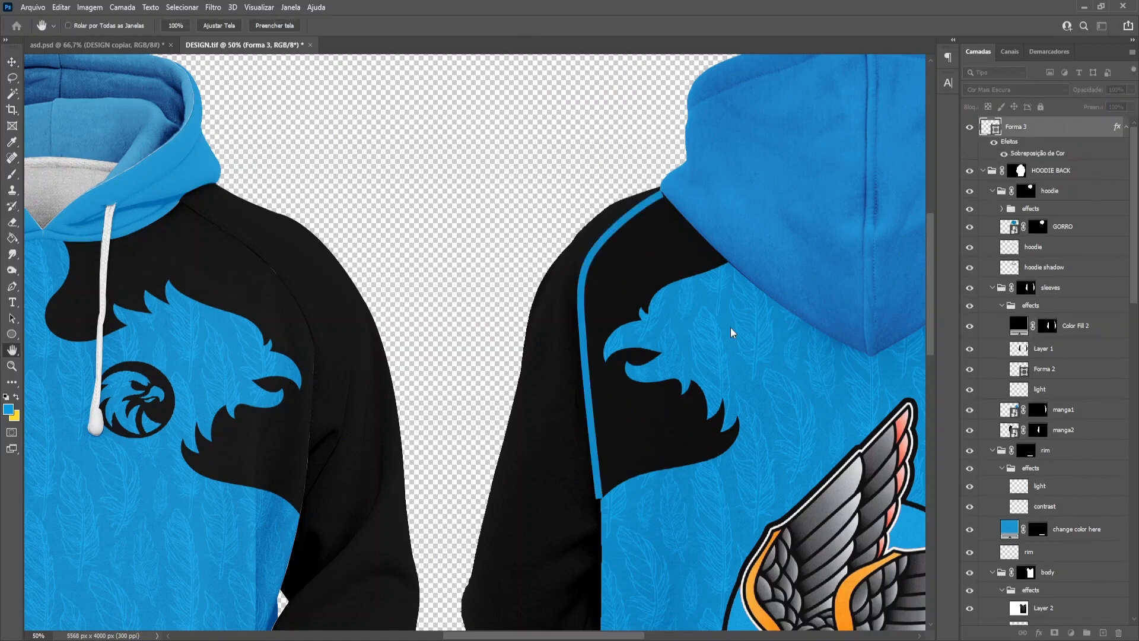
pyautogui.press('i')
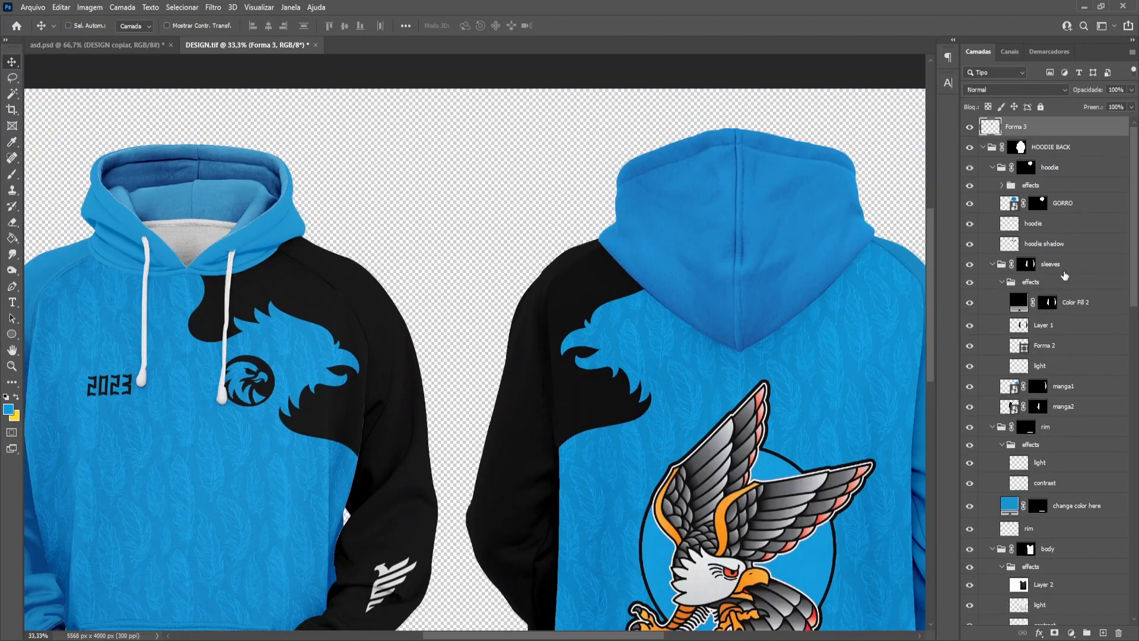
# Step: Add a new layer beneath Layer 2 in the back body's effects group and stroke along the black shoulder seam
pyautogui.hotkey('ctrl', '1')
pyautogui.scroll(3, 1035, 90)
pyautogui.scroll(-3, 1034, 91)
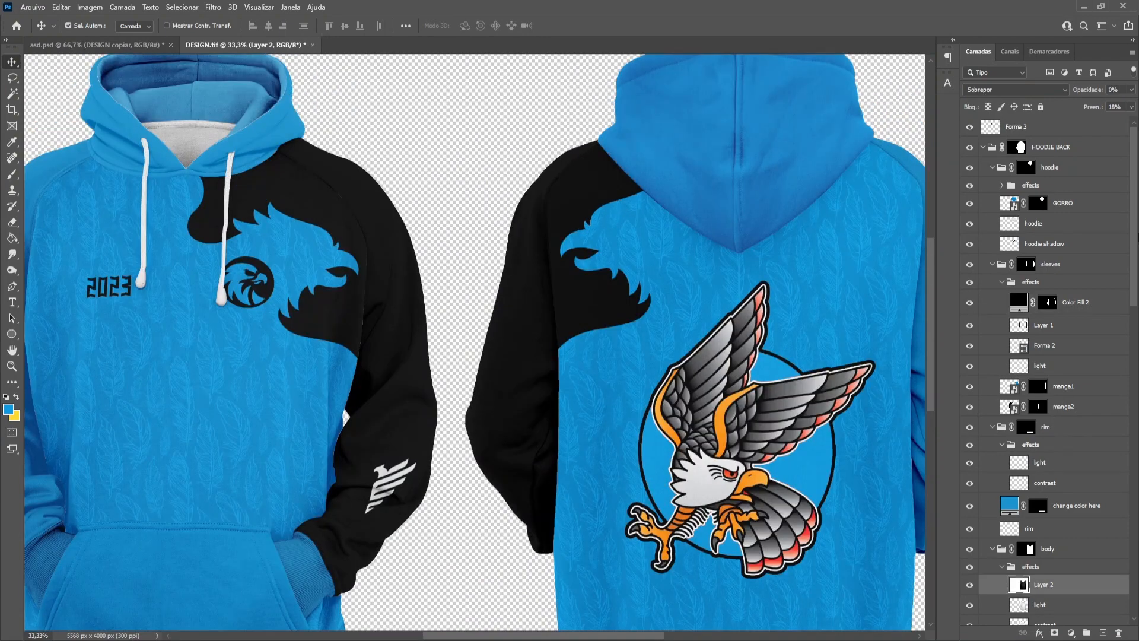
pyautogui.click(1044, 604)
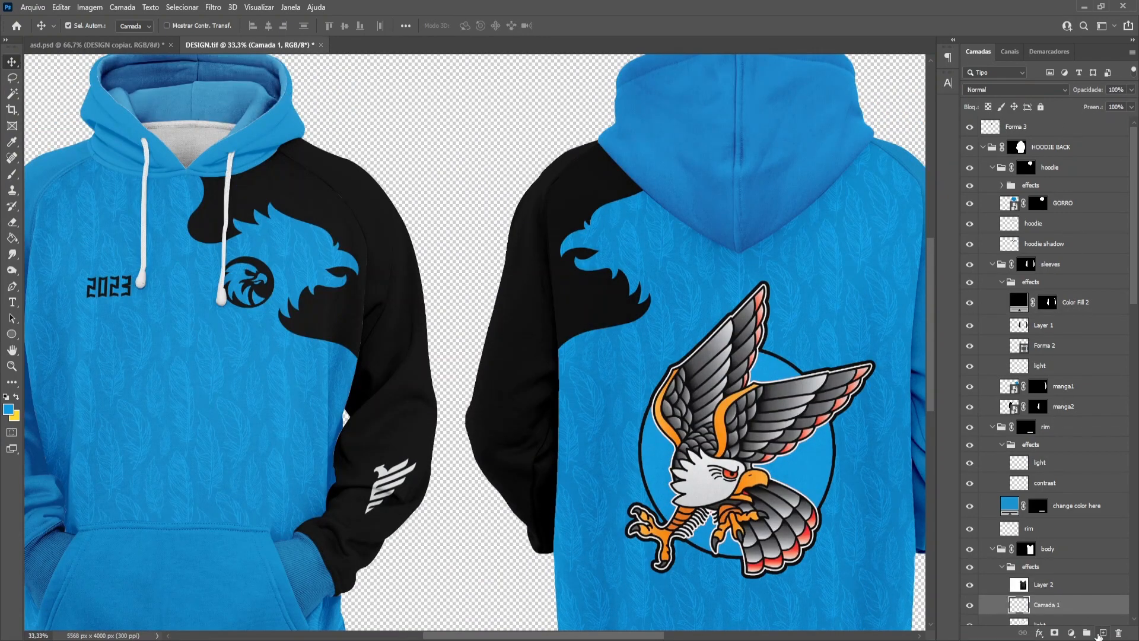
pyautogui.moveTo(569, 148)
pyautogui.mouseDown()
pyautogui.moveTo(511, 193)
pyautogui.moveTo(523, 261)
pyautogui.mouseUp()
pyautogui.scroll(-14, 981, 92)
pyautogui.scroll(1, 981, 95)
# Step: Set the Forma 3 seam layer to the Subexposição de Cores blend mode at 85% opacity
pyautogui.click(12, 61)
pyautogui.click(1014, 126)
pyautogui.click(969, 126)
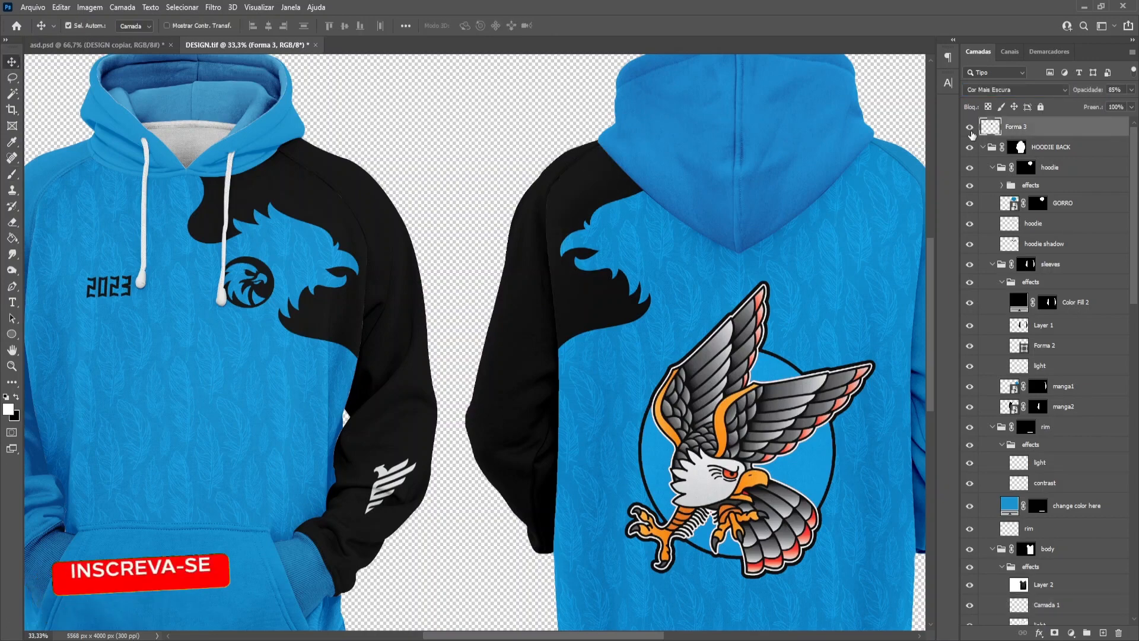
pyautogui.scroll(-4, 976, 92)
pyautogui.scroll(6, 976, 94)
pyautogui.hotkey('ctrl', '-')
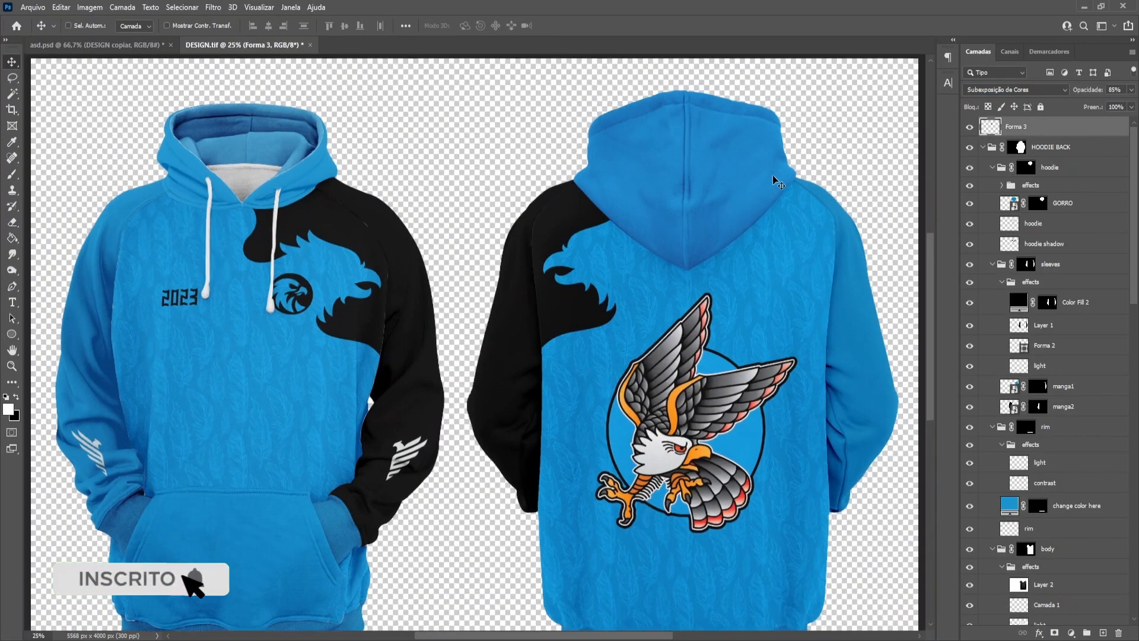
# Step: Move Camada 1 above Layer 2 in the back body's effects group and hide it
pyautogui.hotkey('ctrl', '+')
pyautogui.hotkey('ctrl', '+')
pyautogui.click(714, 287)
pyautogui.scroll(-5, 1077, 518)
pyautogui.click(1077, 521)
pyautogui.moveTo(1077, 504); pyautogui.dragTo(1077, 474)
pyautogui.click(1083, 504)
pyautogui.click(1083, 544)
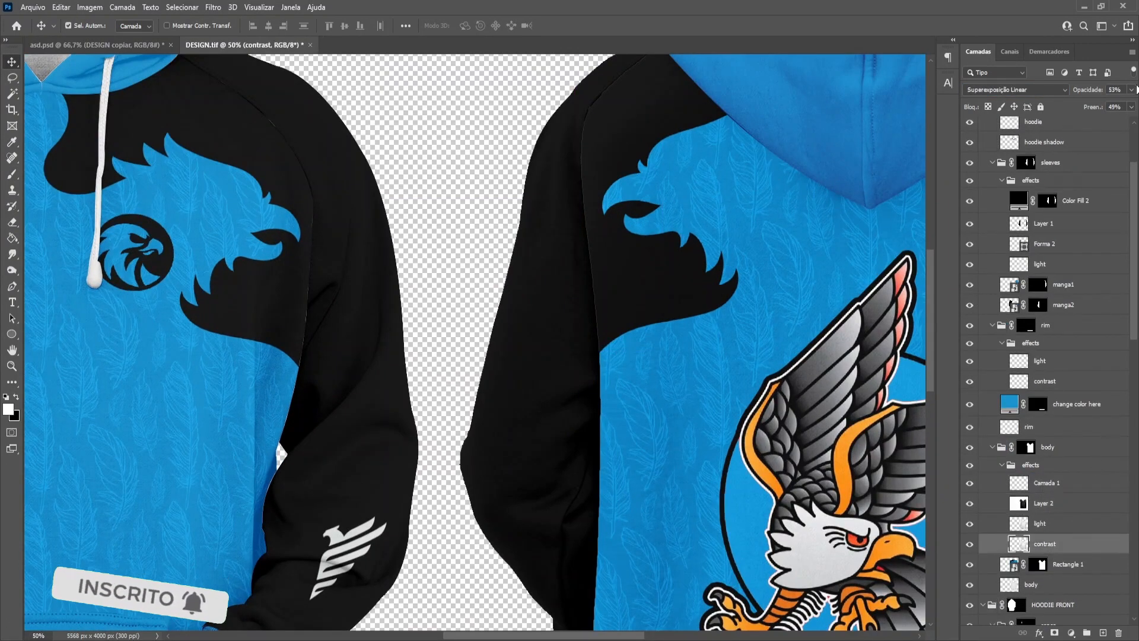
pyautogui.click(1083, 584)
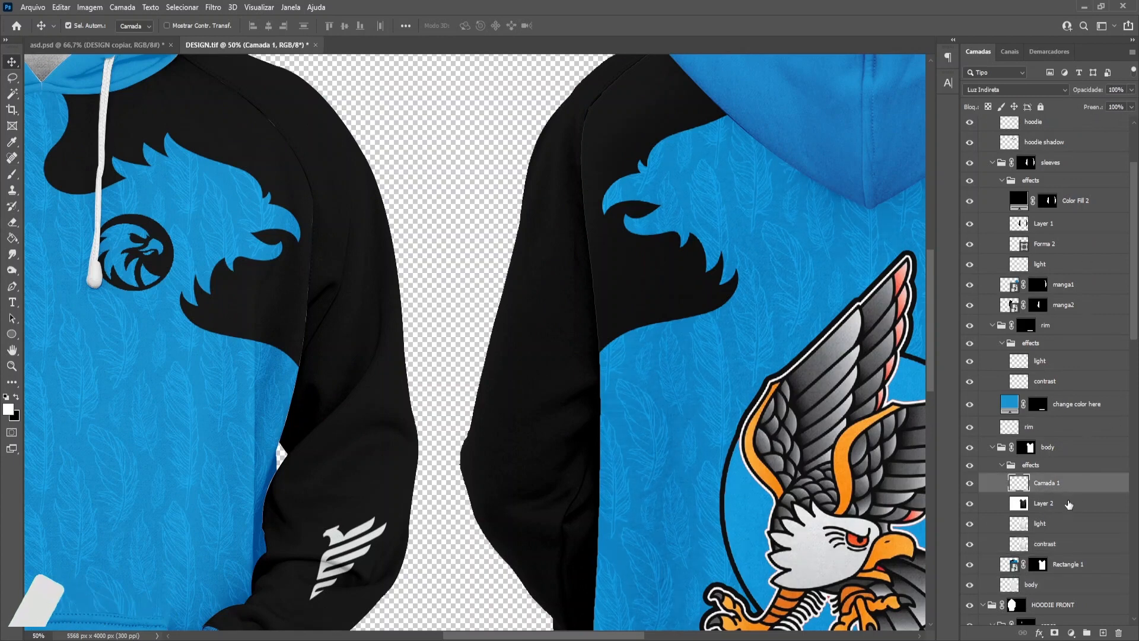
pyautogui.click(1026, 447)
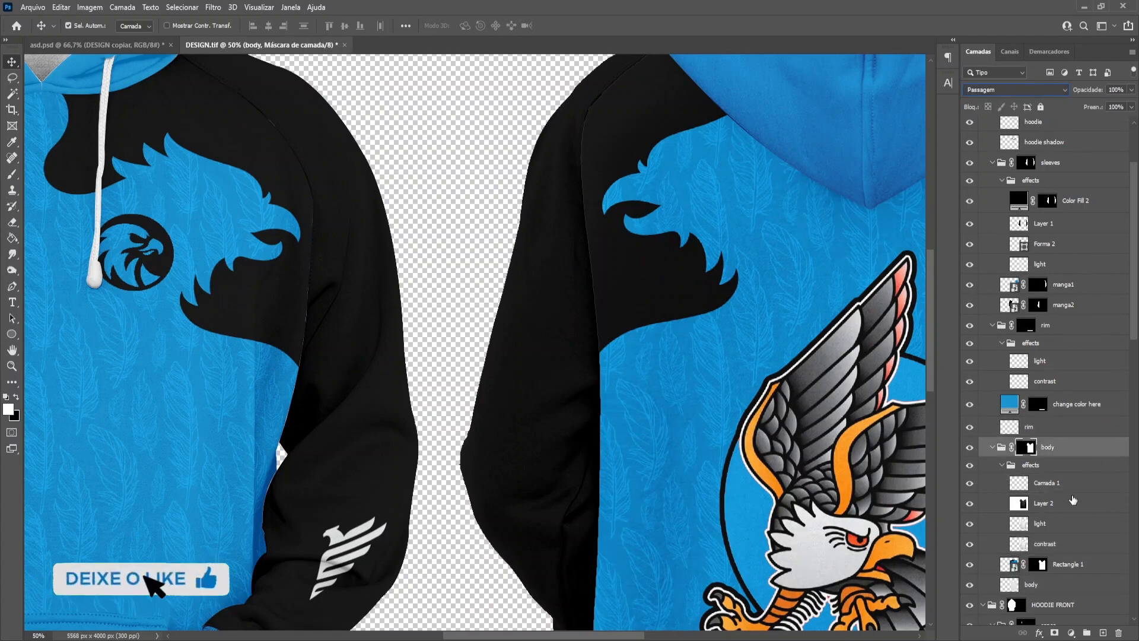
pyautogui.click(1073, 500)
pyautogui.click(970, 483)
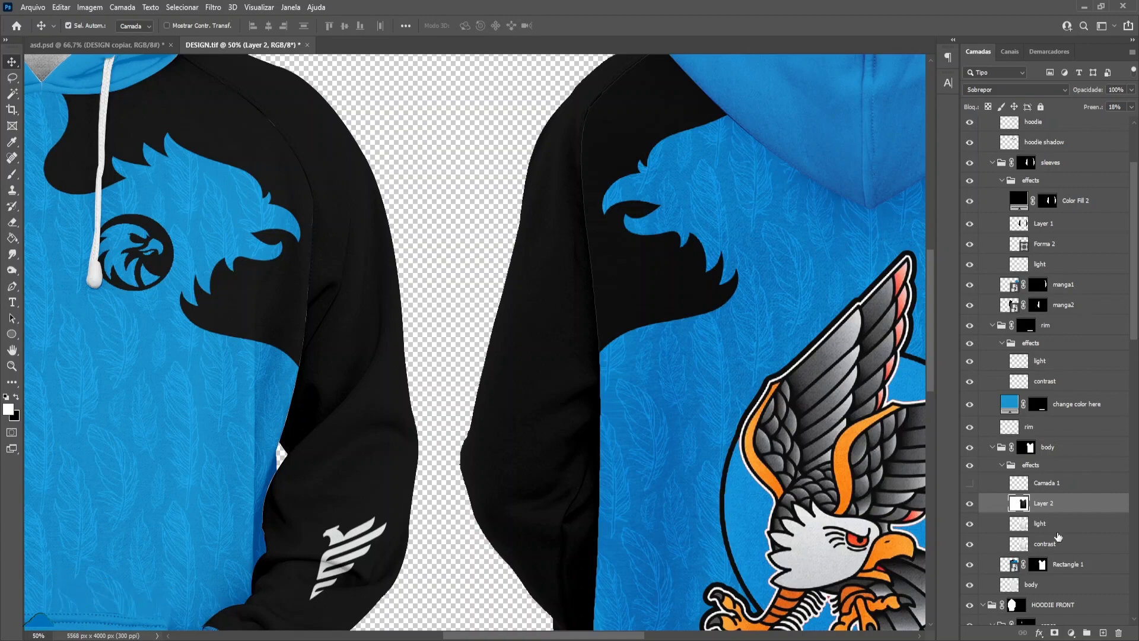
# Step: Set the opacity of the light layer in the back body's effects group to 35%
pyautogui.click(1063, 543)
pyautogui.click(1095, 523)
pyautogui.moveTo(1121, 108); pyautogui.dragTo(1108, 79)
pyautogui.hotkey('ctrl', '-')
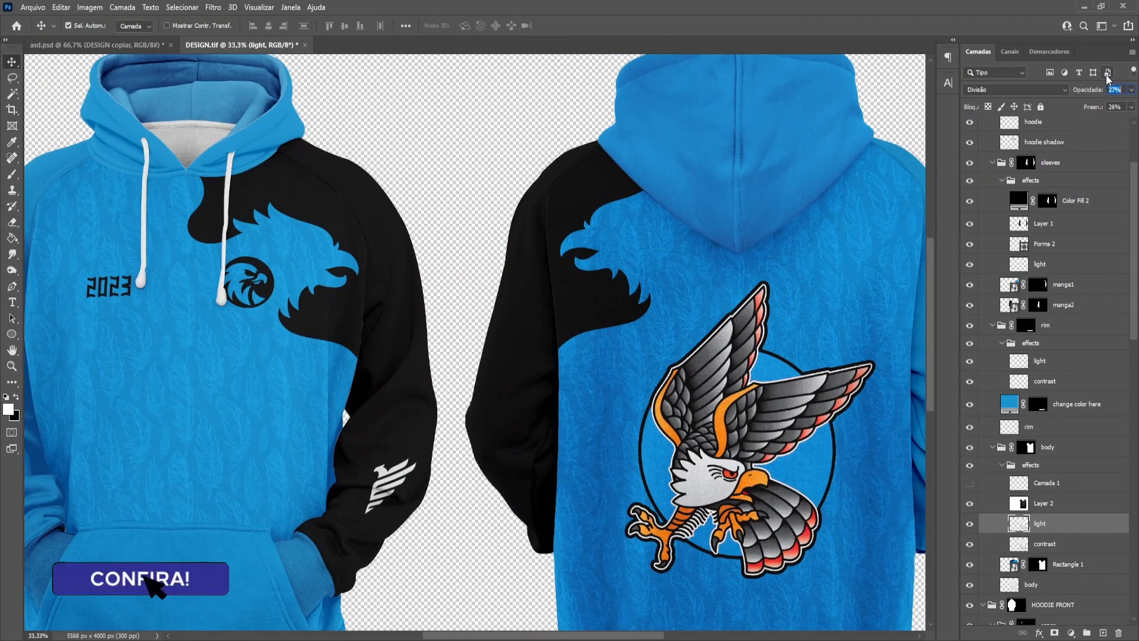
pyautogui.write('40')
pyautogui.press('Return')
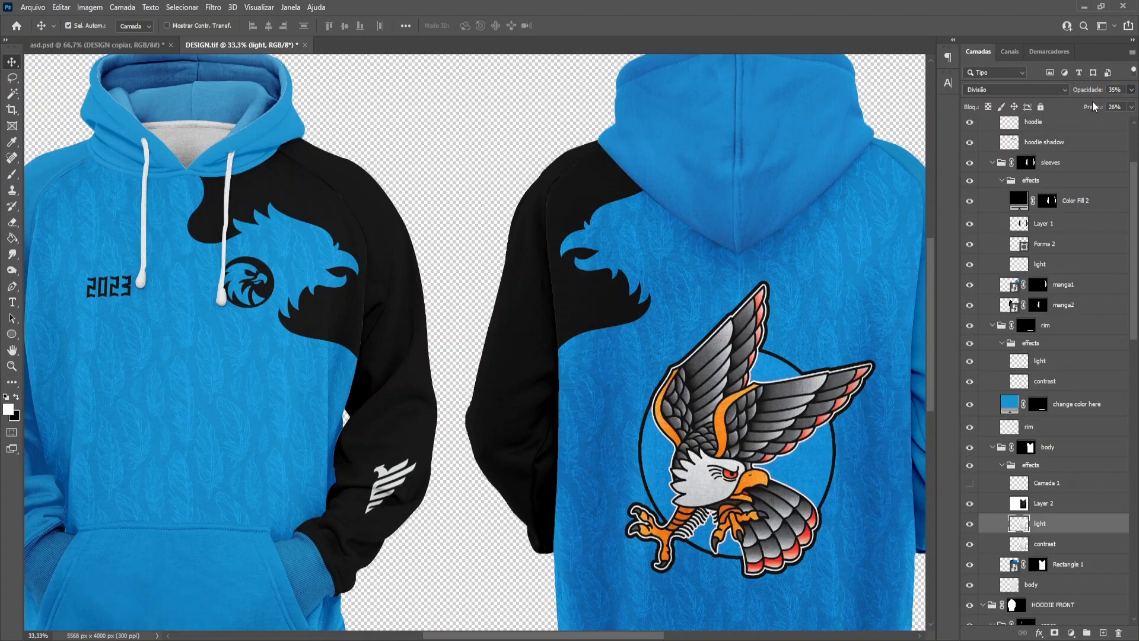
pyautogui.hotkey('ctrl', '+')
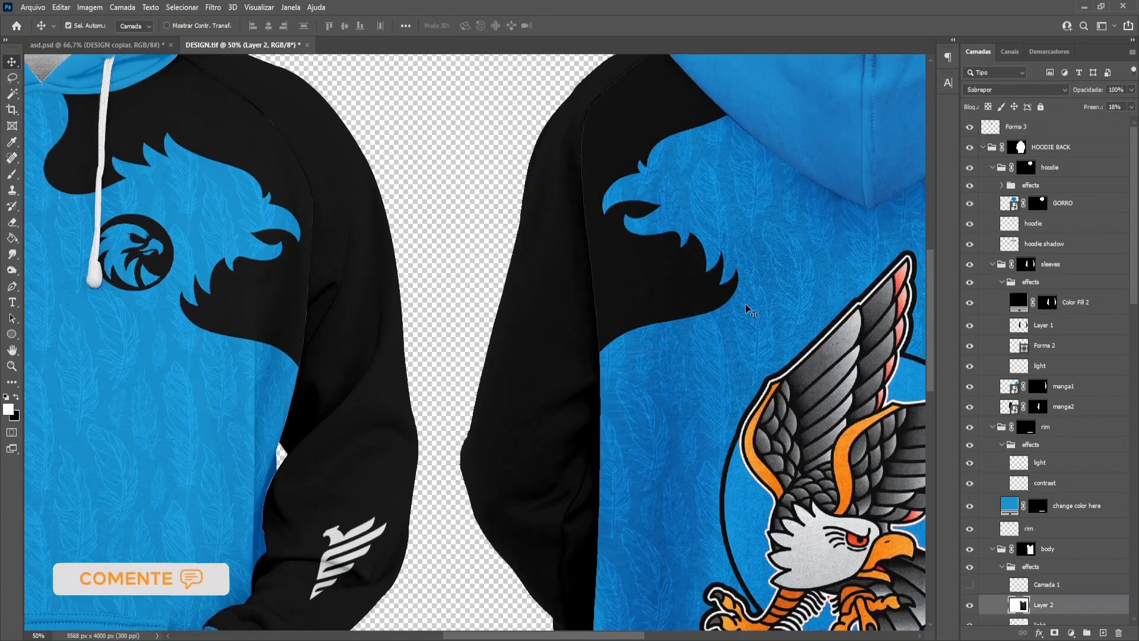
# Step: Add a new layer above Layer 2 in the back body's effects and brush soft black shading at 21% opacity along the sleeve seam
pyautogui.hotkey('ctrl', 'shift', 'alt', 'n')
pyautogui.press('b')
pyautogui.moveTo(592, 385); pyautogui.dragTo(585, 201)
pyautogui.hotkey('ctrl', 'z')
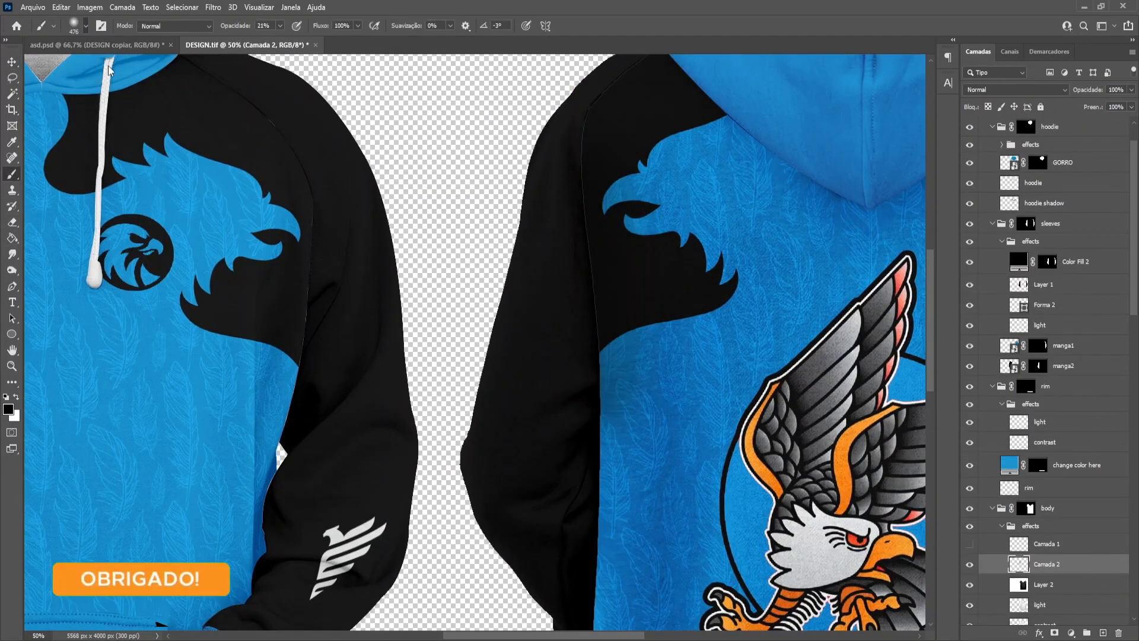
pyautogui.moveTo(670, 243); pyautogui.dragTo(615, 244)
pyautogui.scroll(3, 616, 243)
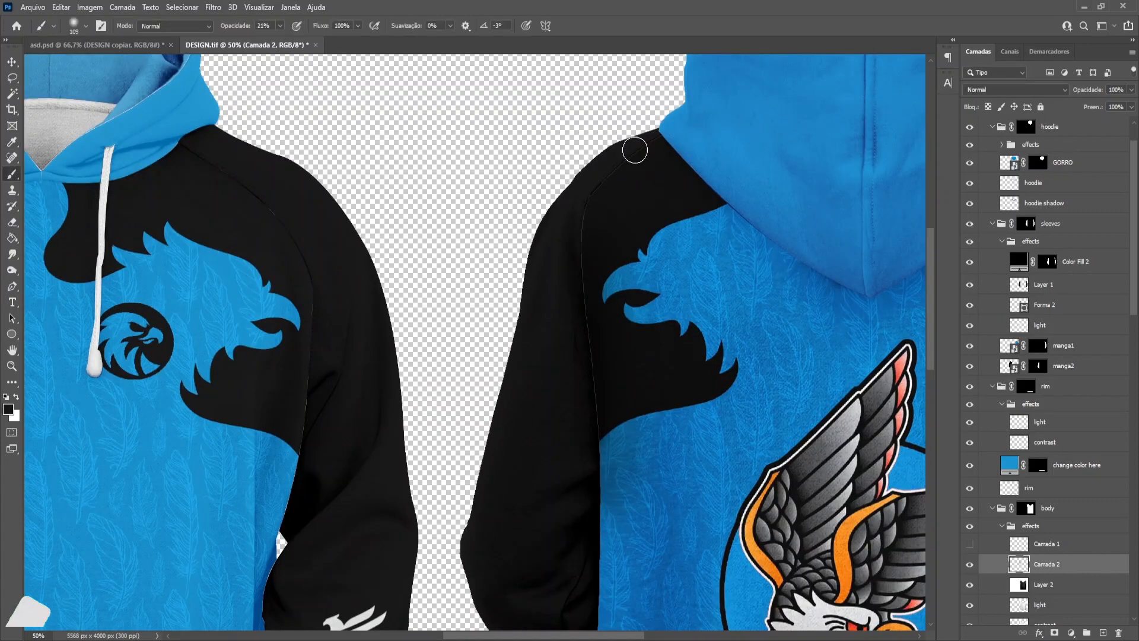
pyautogui.hotkey('ctrl', '0')
pyautogui.hotkey('ctrl', '+')
pyautogui.hotkey('ctrl', '+')
pyautogui.scroll(2, 618, 208)
pyautogui.moveTo(599, 217); pyautogui.dragTo(632, 332)
pyautogui.hotkey('ctrl', 'z')
# Step: Set the Forma 3 seam layer to Normal blend mode and clip a new layer above it
pyautogui.scroll(2, 1002, 463)
pyautogui.scroll(-3, 988, 465)
pyautogui.scroll(4, 987, 462)
pyautogui.click(1014, 127)
pyautogui.click(1000, 91)
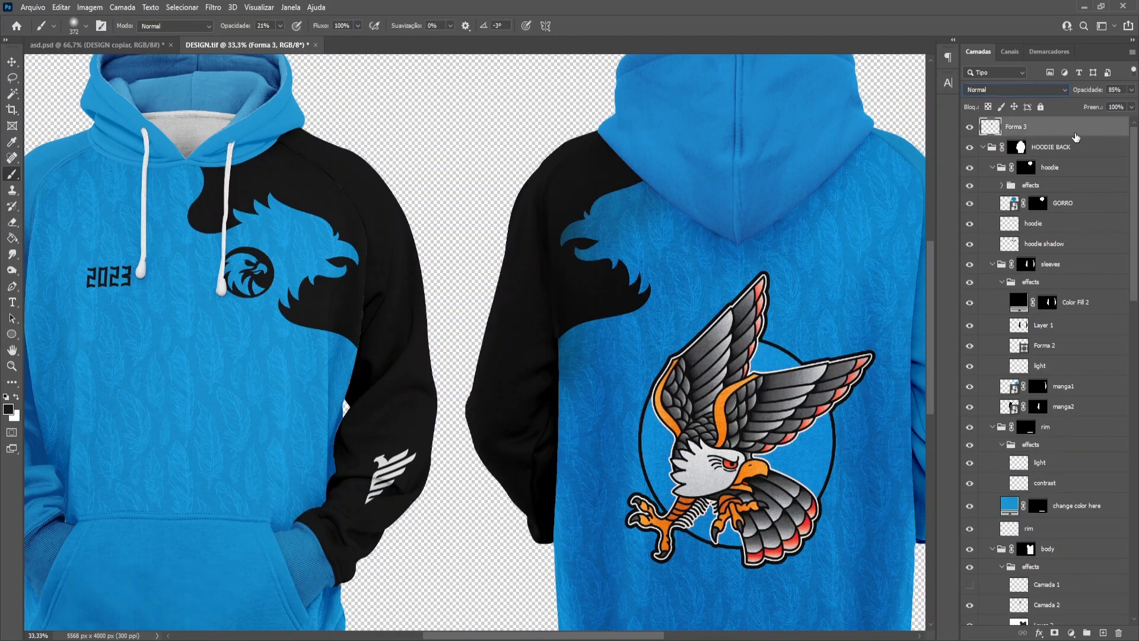
pyautogui.hotkey('ctrl', 'shift', 'alt', 'n')
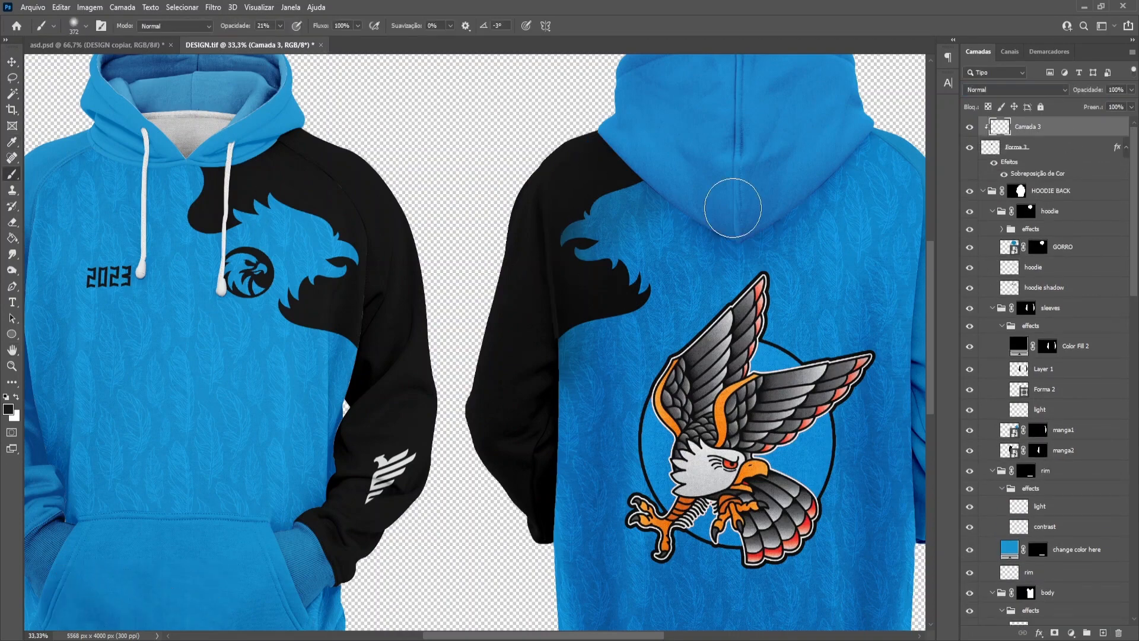
# Step: Remove Forma 3's color overlay and paint its seam line black on the clipped layer at 67% brush opacity
pyautogui.press('6')
pyautogui.press('7')
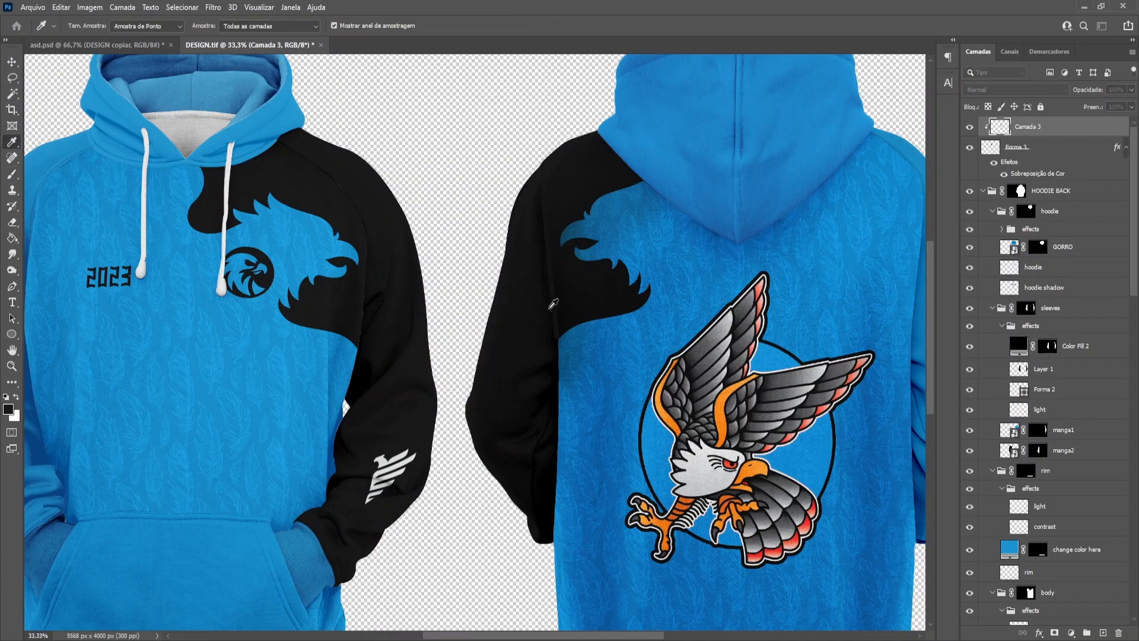
pyautogui.hotkey('alt', '[')
pyautogui.moveTo(578, 352); pyautogui.dragTo(579, 408)
pyautogui.hotkey('ctrl', 'z')
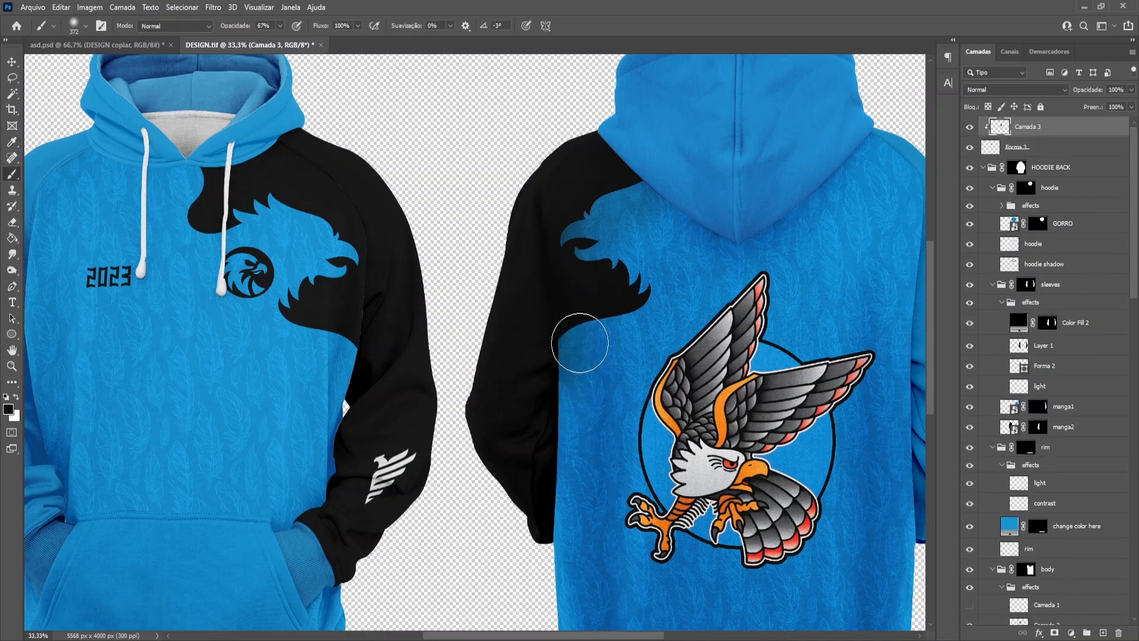
pyautogui.scroll(2, 698, 335)
pyautogui.hotkey('ctrl', '+')
pyautogui.hotkey('ctrl', '+')
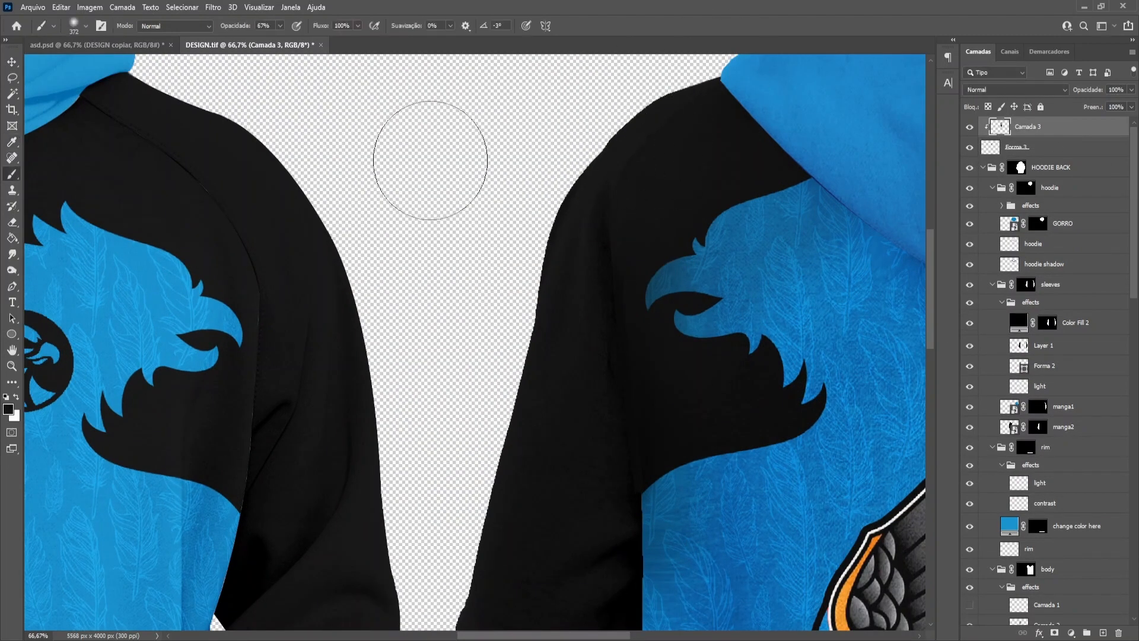
# Step: Lower the opacity of the contrast layer in the back body's effects group to about 43%
pyautogui.hotkey('ctrl', '0')
pyautogui.click(12, 62)
pyautogui.click(741, 261)
pyautogui.scroll(-2, 1045, 534)
pyautogui.click(1045, 553)
pyautogui.moveTo(1102, 107); pyautogui.dragTo(1093, 108)
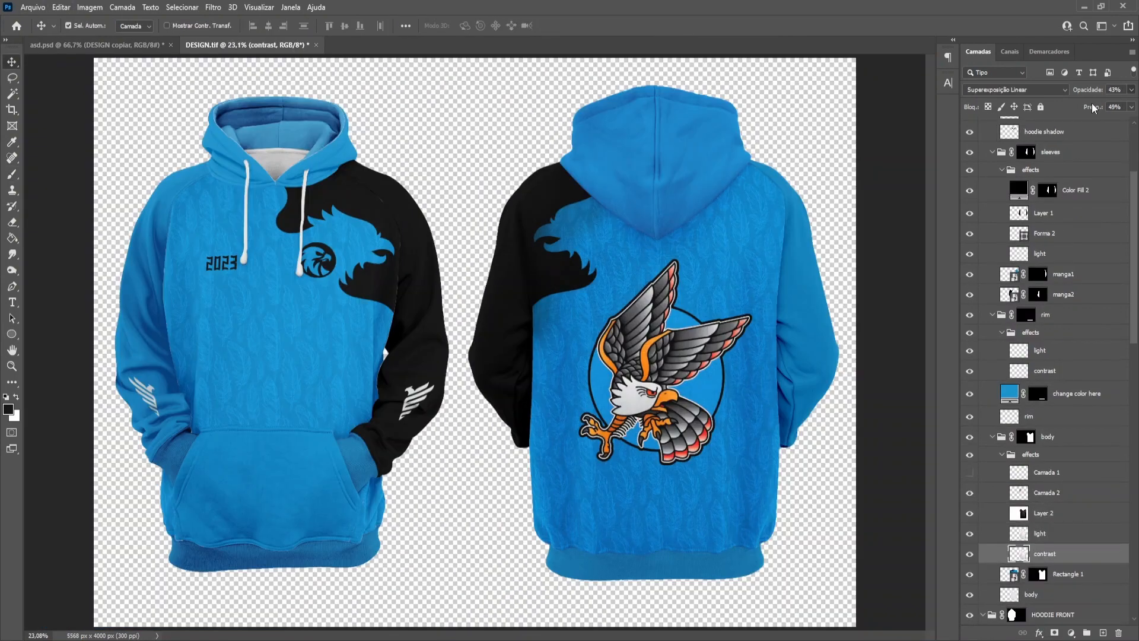
pyautogui.press('0')
pyautogui.press('0')
# Step: Close the mockup file, then replace the poster's old hoodie layers with the updated DESIGN image and a duplicate of it
pyautogui.hotkey('ctrl', 'w')
pyautogui.press('Delete')
pyautogui.press('Delete')
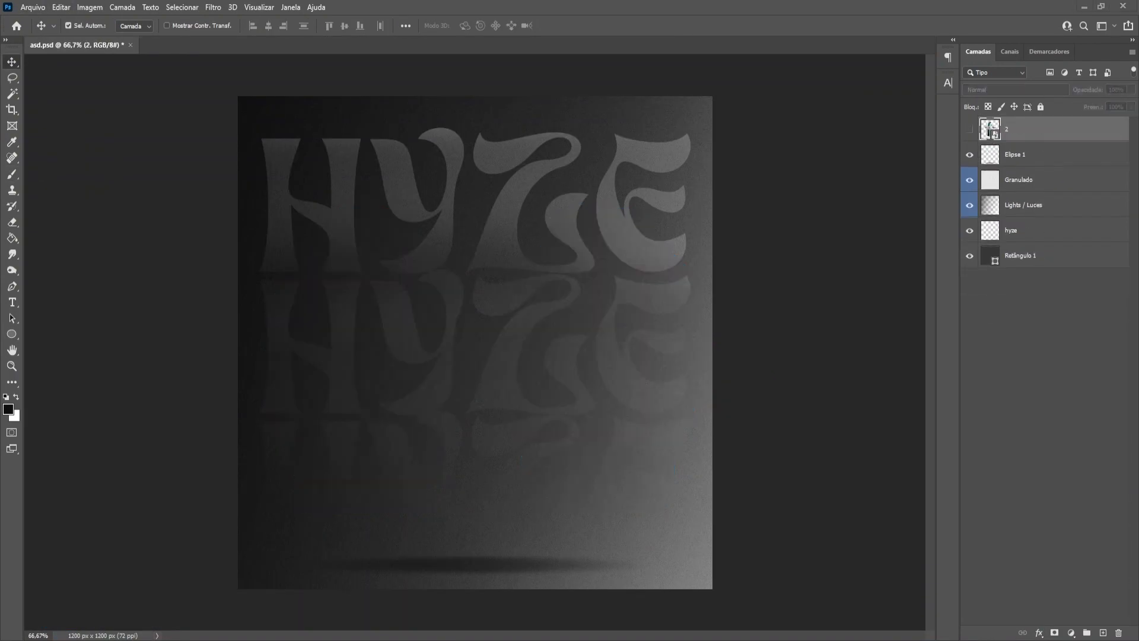
pyautogui.press('Return')
pyautogui.hotkey('ctrl', 'j')
# Step: Erase the back hoodie from the DESIGN layer and the front hoodie from the DESIGN copiar layer
pyautogui.press('e')
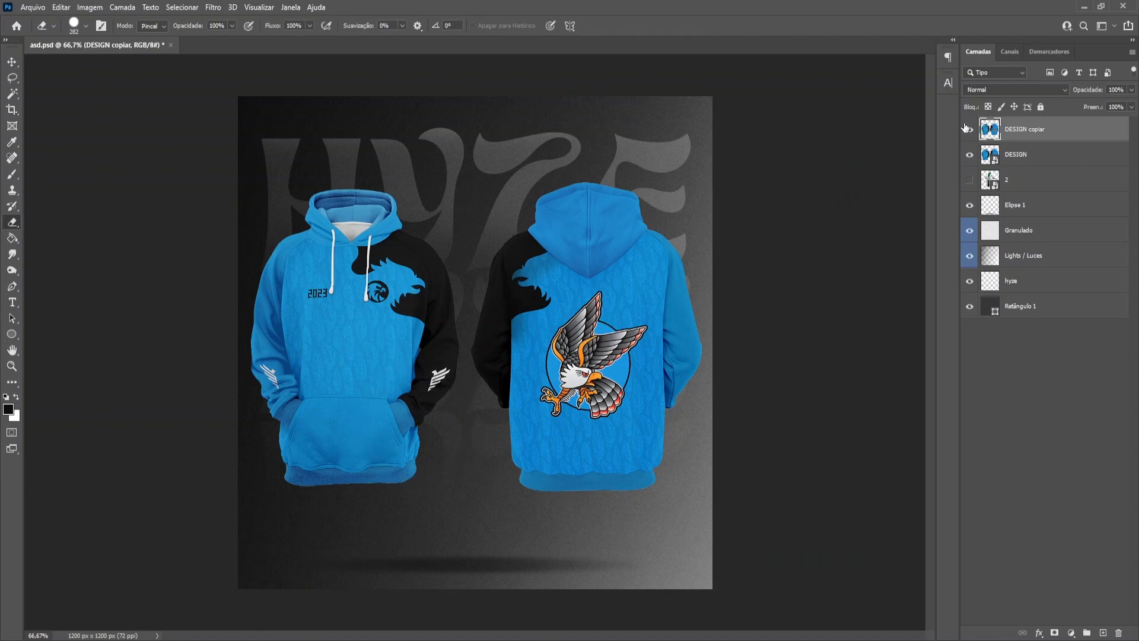
pyautogui.click(969, 154)
pyautogui.moveTo(371, 238)
pyautogui.mouseDown()
pyautogui.moveTo(413, 302)
pyautogui.moveTo(403, 398)
pyautogui.moveTo(356, 224)
pyautogui.mouseUp()
pyautogui.click(970, 154)
pyautogui.click(970, 129)
pyautogui.click(1032, 159)
pyautogui.moveTo(629, 211)
pyautogui.mouseDown()
pyautogui.moveTo(631, 356)
pyautogui.moveTo(546, 198)
pyautogui.mouseUp()
pyautogui.click(969, 130)
# Step: Enlarge the two hoodie layers together and reposition them on the poster
pyautogui.keyDown('shift'); pyautogui.click(1032, 129); pyautogui.keyUp('shift')
pyautogui.press('v')
pyautogui.hotkey('ctrl', 't')
pyautogui.moveTo(699, 183); pyautogui.dragTo(752, 148)
pyautogui.moveTo(568, 267); pyautogui.dragTo(570, 310)
pyautogui.press('Return')
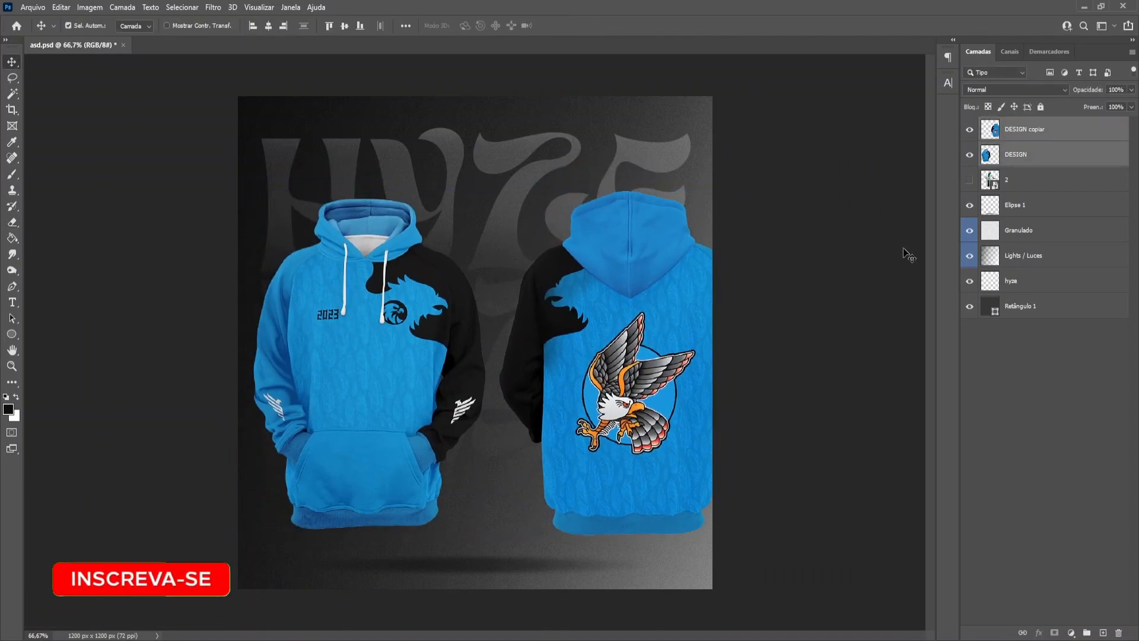
# Step: Move the back hoodie closer to the front one and place its DESIGN copiar layer beneath DESIGN
pyautogui.moveTo(695, 324); pyautogui.dragTo(639, 324)
pyautogui.moveTo(1032, 130); pyautogui.dragTo(1033, 165)
pyautogui.moveTo(380, 356); pyautogui.dragTo(385, 337)
pyautogui.moveTo(594, 332); pyautogui.dragTo(611, 307)
pyautogui.hotkey('ctrl', 't')
pyautogui.moveTo(445, 166); pyautogui.dragTo(458, 181)
pyautogui.press('Return')
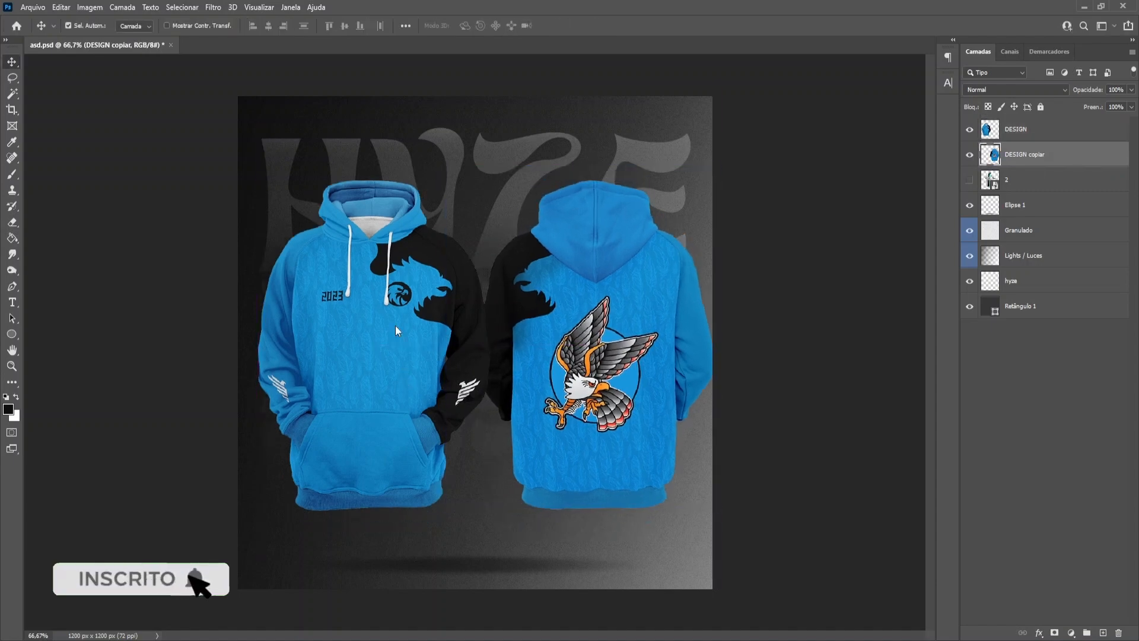
# Step: Delete the hidden layer 2, and move Lights / Luces above the hoodies and lock it
pyautogui.click(1032, 129)
pyautogui.click(1032, 180)
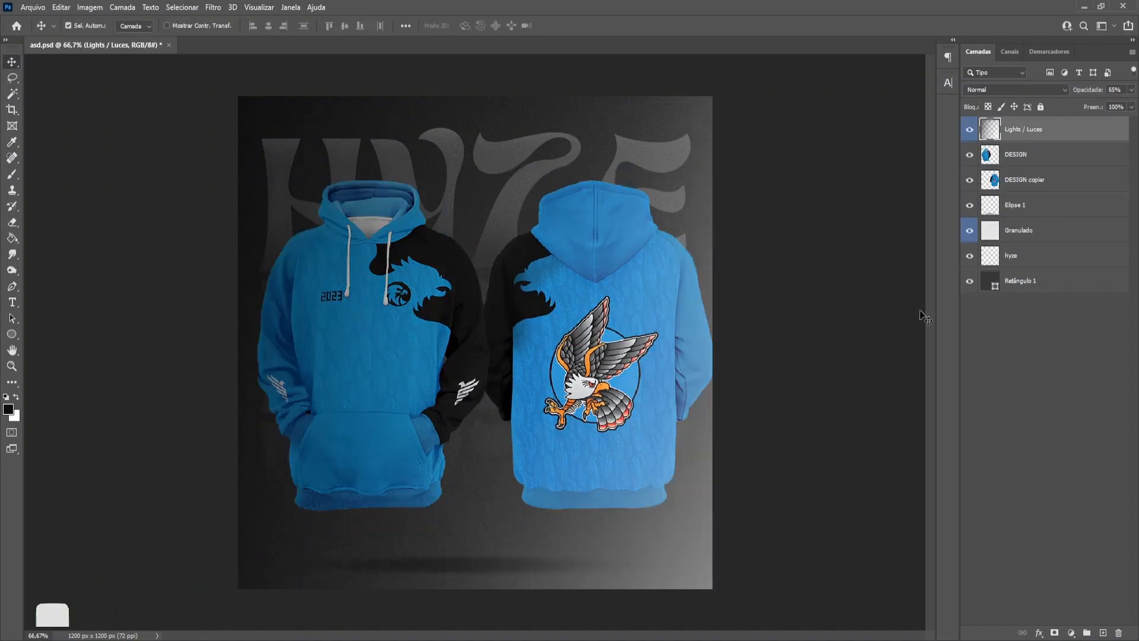
pyautogui.click(1041, 107)
# Step: Narrow the ground shadow ellipse beneath the front hoodie and fine-tune the positions of both hoodies
pyautogui.moveTo(422, 568); pyautogui.dragTo(381, 560)
pyautogui.hotkey('ctrl', 't')
pyautogui.moveTo(643, 571); pyautogui.dragTo(579, 568)
pyautogui.press('Return')
pyautogui.moveTo(354, 437); pyautogui.dragTo(362, 445)
pyautogui.moveTo(539, 423); pyautogui.dragTo(529, 428)
# Step: Duplicate the Elipse 1 shadow and place the copy beneath the back hoodie
pyautogui.click(1043, 206)
pyautogui.hotkey('ctrl', 'j')
pyautogui.hotkey('ctrl', 't')
pyautogui.moveTo(370, 555); pyautogui.dragTo(570, 555)
pyautogui.press('Return')
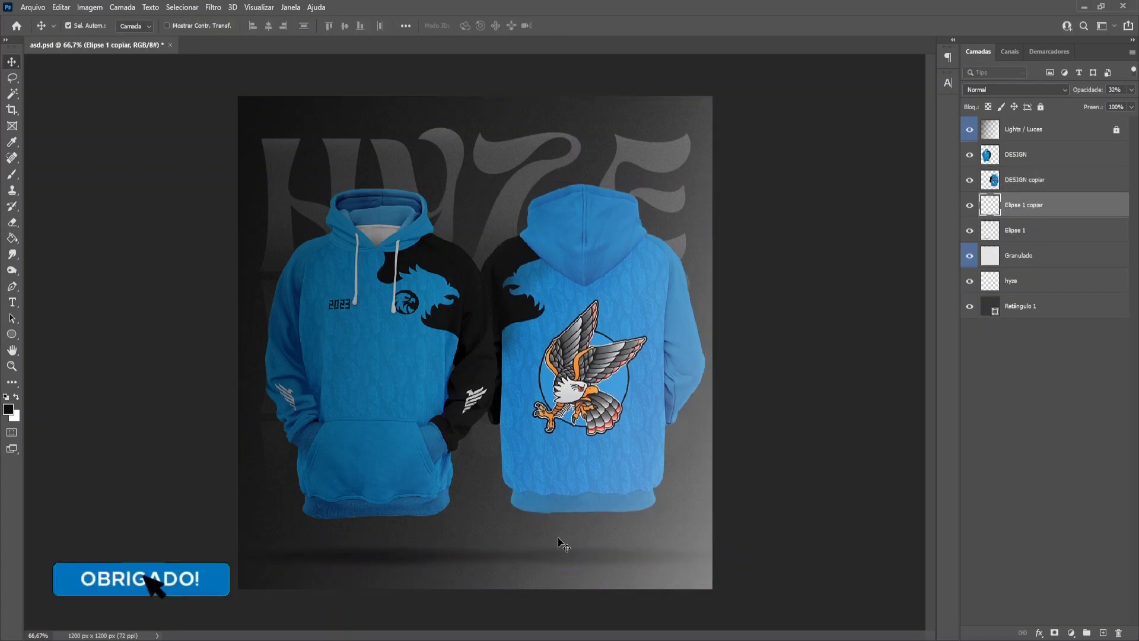
# Step: Move both ellipse shadow layers above Lights / Luces in the layer stack
pyautogui.click(388, 556)
pyautogui.keyDown('shift'); pyautogui.click(1044, 209); pyautogui.keyUp('shift')
pyautogui.moveTo(1044, 210); pyautogui.dragTo(1038, 118)
# Step: Unlock Lights / Luces, set its opacity to 37% and flip it vertically and horizontally
pyautogui.click(1117, 186)
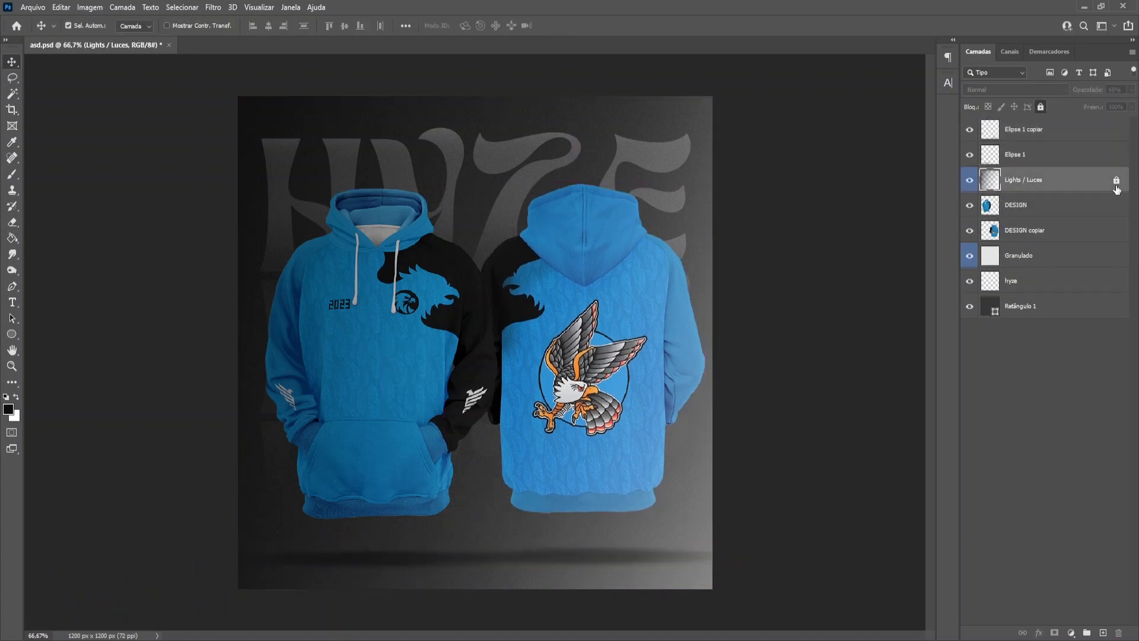
pyautogui.click(1117, 183)
pyautogui.moveTo(1101, 90); pyautogui.dragTo(1094, 107)
pyautogui.hotkey('ctrl', 't')
pyautogui.rightClick(505, 481)
pyautogui.click(516, 474)
pyautogui.rightClick(516, 475)
pyautogui.click(529, 458)
pyautogui.press('Return')
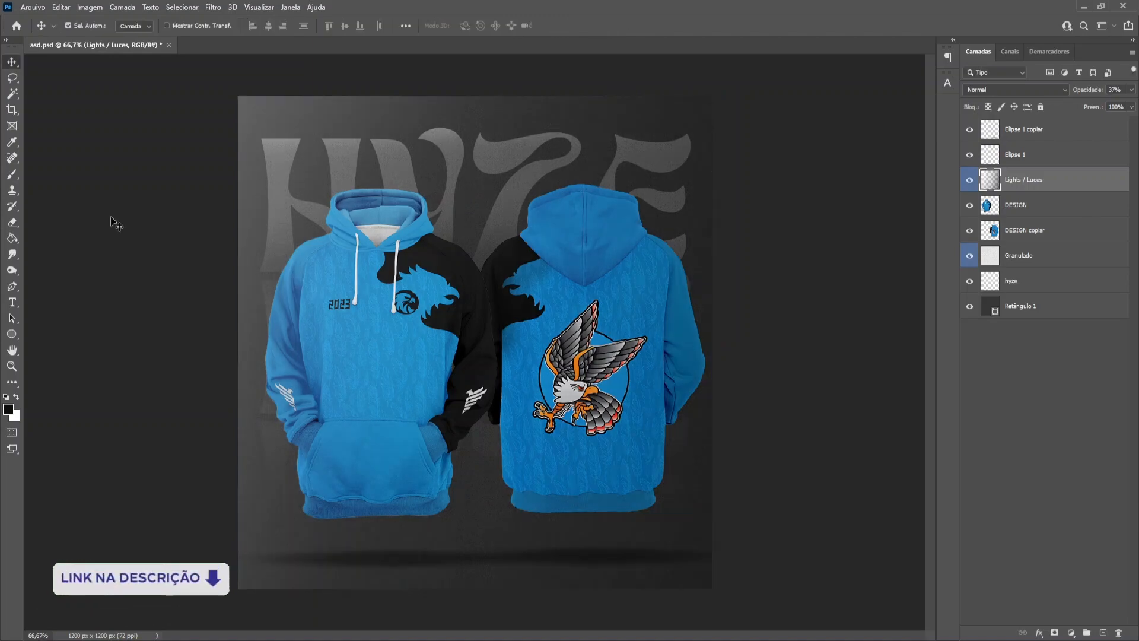
# Step: Move Lights / Luces beneath both hoodie layers and place Granulado directly above it
pyautogui.click(114, 223)
pyautogui.click(969, 130)
pyautogui.click(970, 130)
pyautogui.click(970, 180)
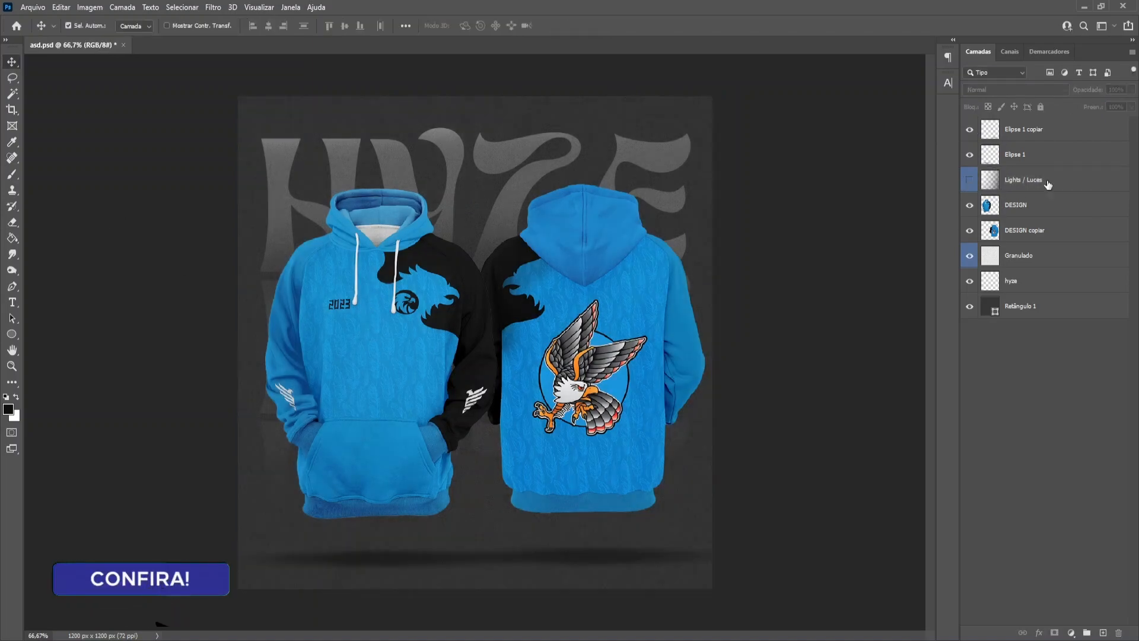
pyautogui.moveTo(1045, 182); pyautogui.dragTo(1049, 242)
pyautogui.click(969, 230)
pyautogui.moveTo(1055, 256)
pyautogui.mouseDown()
pyautogui.moveTo(1050, 119)
pyautogui.moveTo(1071, 241)
pyautogui.mouseUp()
pyautogui.hotkey('ctrl', '+')
pyautogui.hotkey('ctrl', '-')
# Step: Duplicate Granulado, merge the two hoodie layers into DESIGN and place Granulado copiar above it
pyautogui.hotkey('ctrl', 'j')
pyautogui.click(1053, 179)
pyautogui.keyDown('shift'); pyautogui.click(1052, 205); pyautogui.keyUp('shift')
pyautogui.hotkey('ctrl', 'e')
pyautogui.click(1042, 157)
pyautogui.moveTo(1042, 206); pyautogui.dragTo(1042, 168)
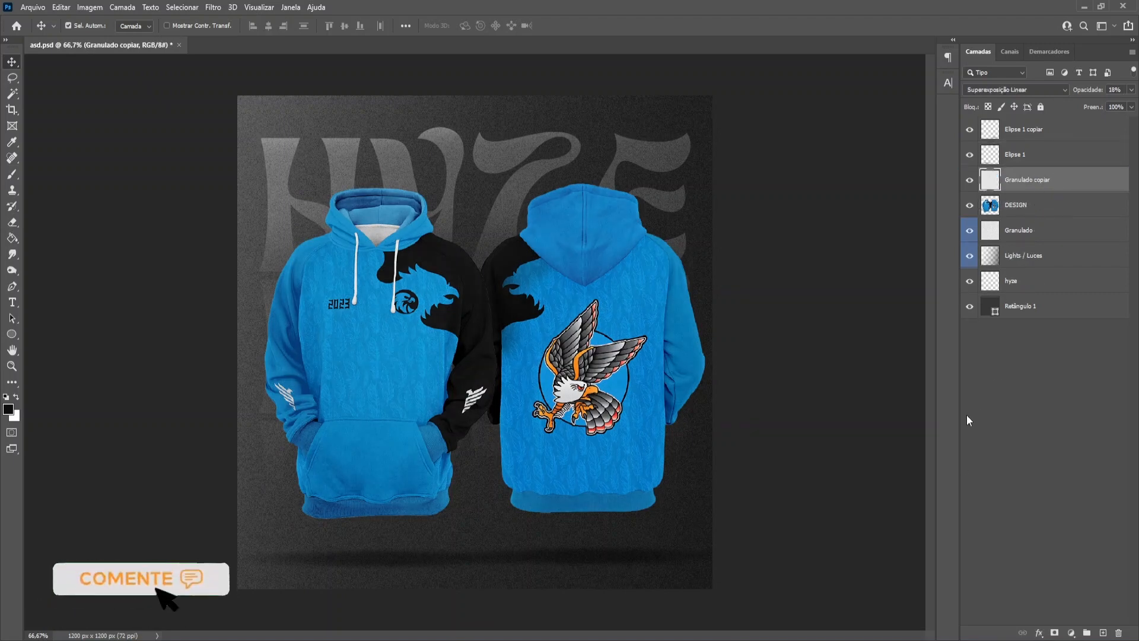
# Step: Adjust the opacity of Granulado copiar and clip it to the DESIGN layer
pyautogui.click(1131, 90)
pyautogui.moveTo(1083, 103); pyautogui.dragTo(1076, 103)
pyautogui.hotkey('ctrl', '+')
pyautogui.hotkey('ctrl', '-')
# Step: Shift the merged DESIGN hoodies slightly left on the poster and lock the Granulado copiar layer
pyautogui.click(1078, 211)
pyautogui.press('Left')
pyautogui.press('Left')
pyautogui.press('Left')
pyautogui.press('Left')
pyautogui.press('Left')
pyautogui.press('Left')
pyautogui.press('Left')
pyautogui.press('Left')
pyautogui.press('Left')
pyautogui.press('Left')
pyautogui.press('Left')
pyautogui.press('Left')
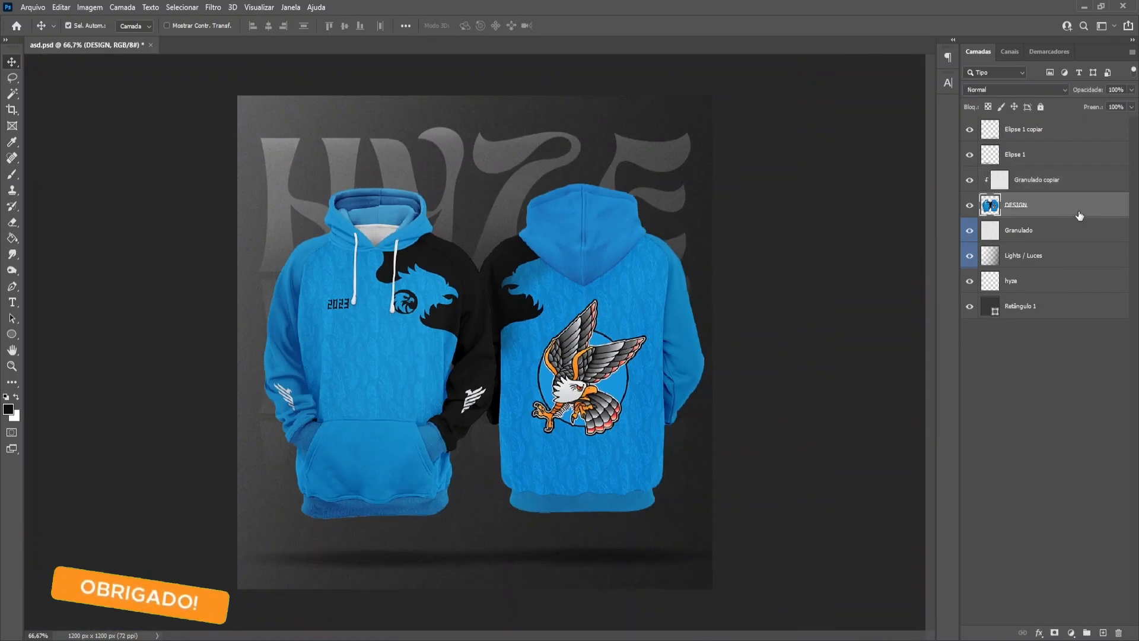
pyautogui.moveTo(383, 553); pyautogui.dragTo(381, 552)
pyautogui.click(533, 346)
pyautogui.moveTo(618, 369); pyautogui.dragTo(615, 369)
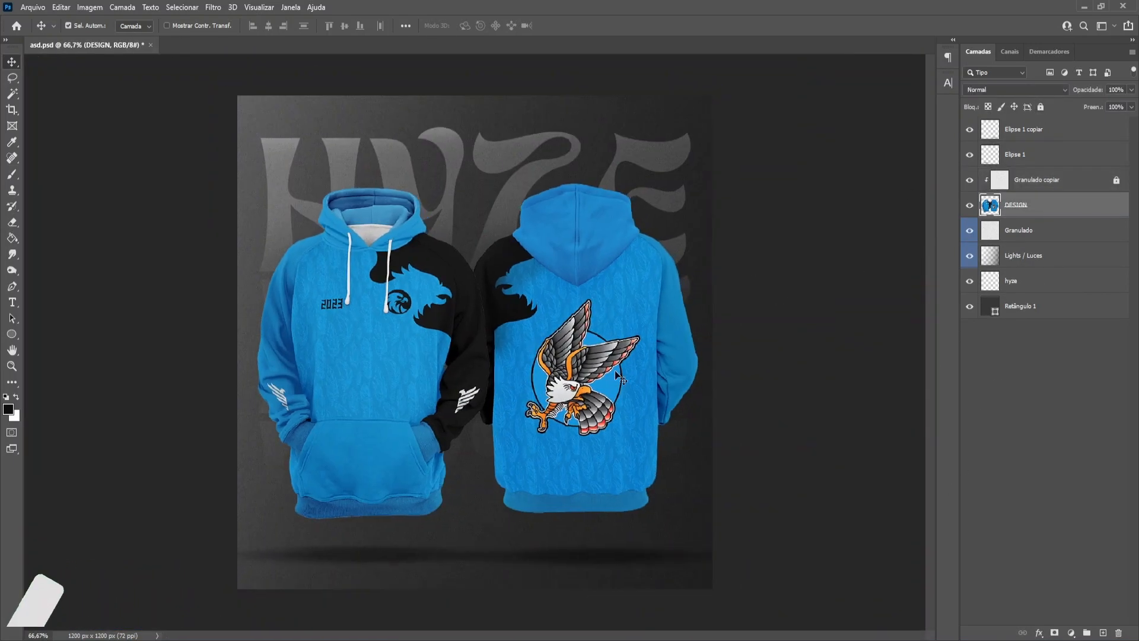
pyautogui.scroll(-1, 474, 332)
pyautogui.scroll(1, 415, 314)
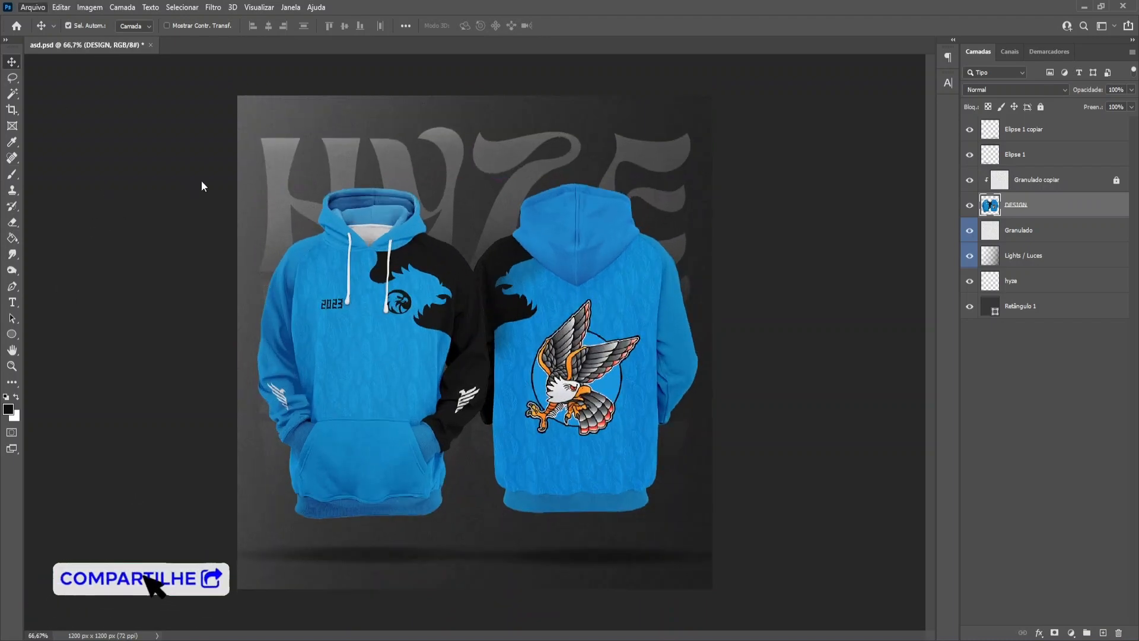